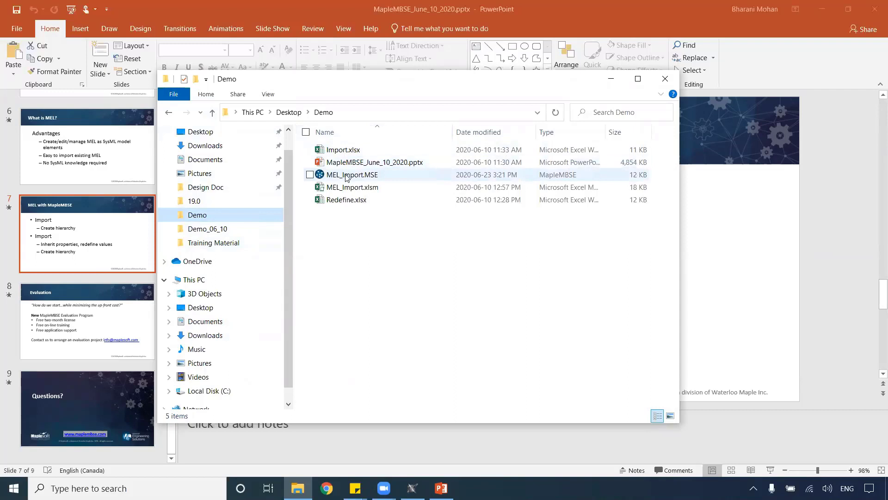
{"action": "double_click", "coordinate": [353, 175]}
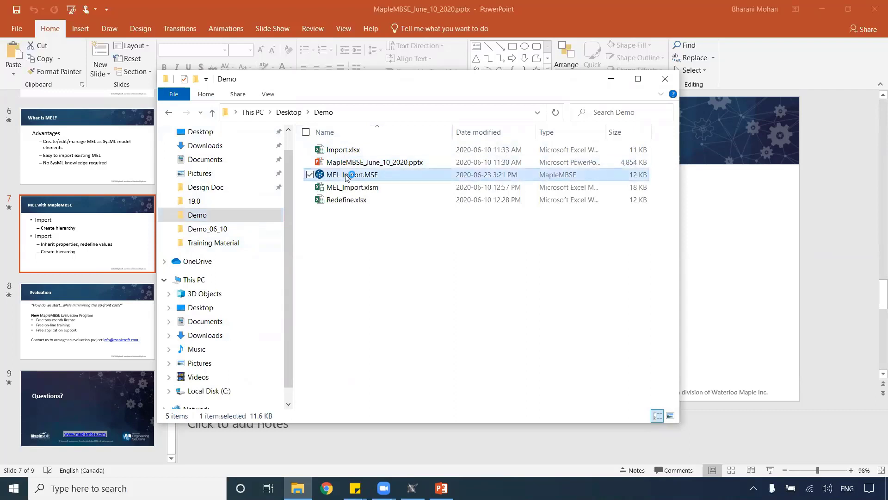
{"action": "left_click", "coordinate": [611, 79]}
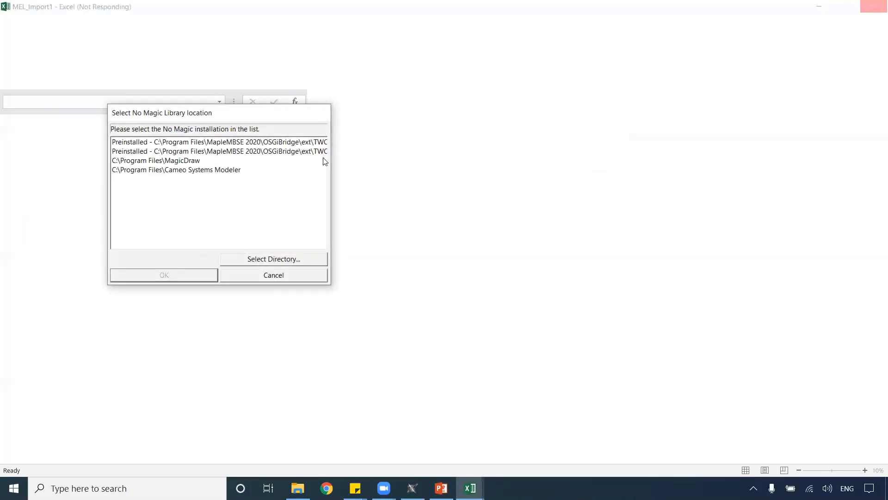
{"action": "left_click", "coordinate": [315, 151]}
{"action": "left_click", "coordinate": [314, 151]}
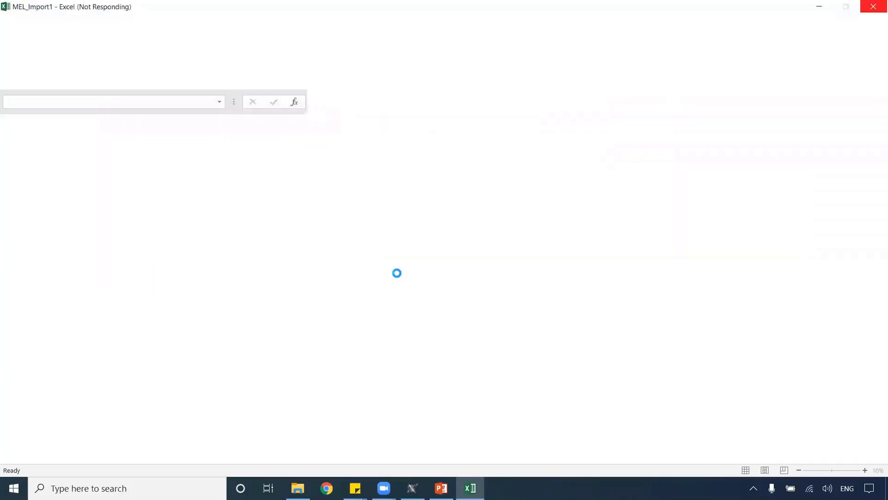
{"action": "left_click", "coordinate": [820, 6]}
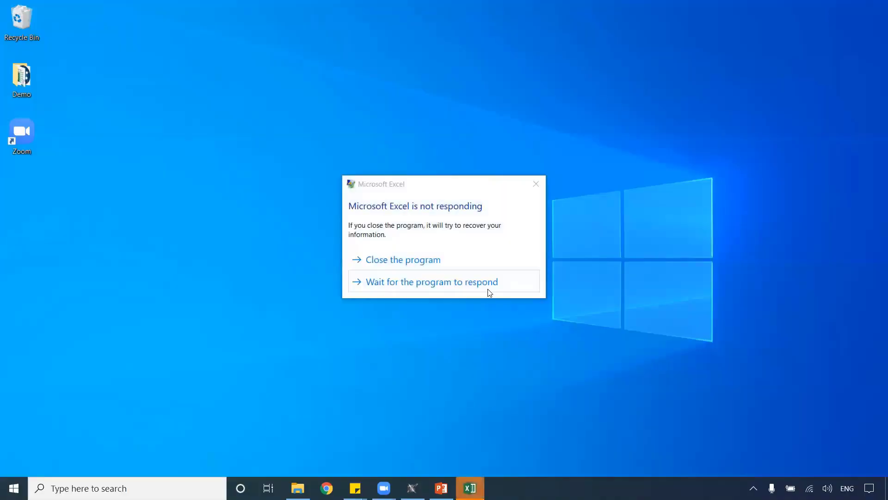
{"action": "left_click", "coordinate": [462, 260]}
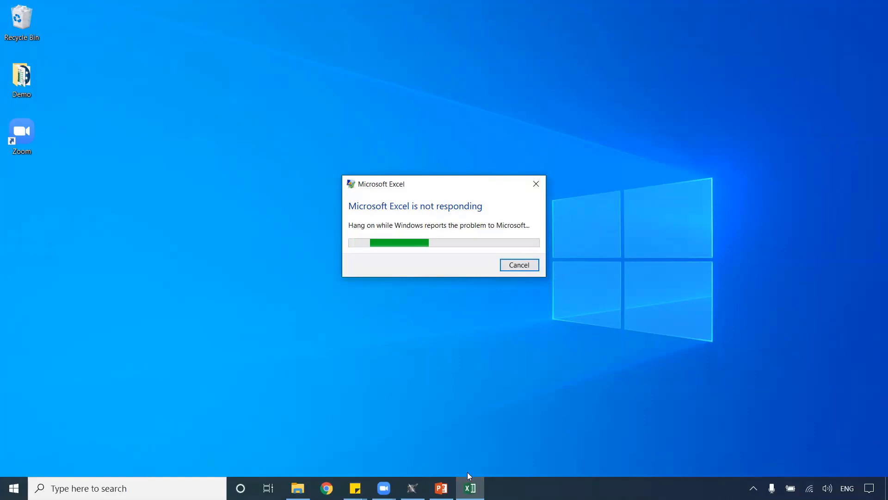
{"action": "left_click", "coordinate": [514, 281]}
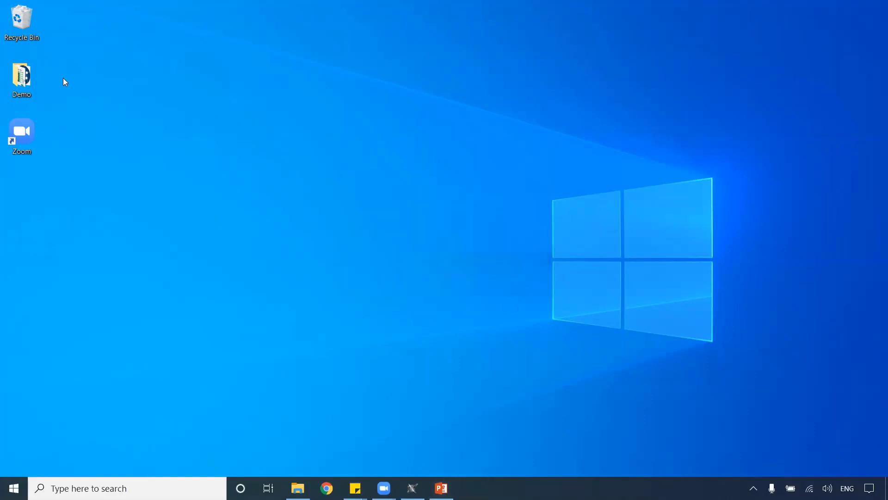
Step: Open the desktop's Demo folder and show the "MEL with MapleMBSE" slide briefly as a slide show
{"action": "double_click", "coordinate": [23, 84]}
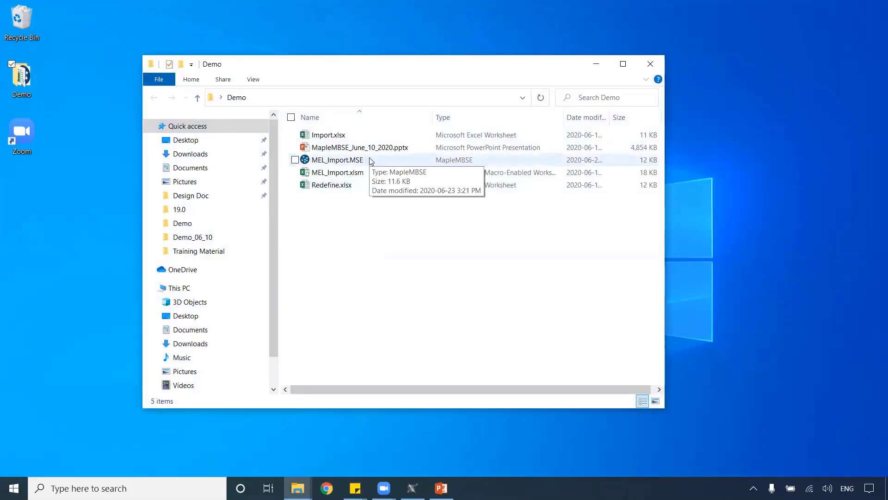
{"action": "left_click", "coordinate": [442, 488]}
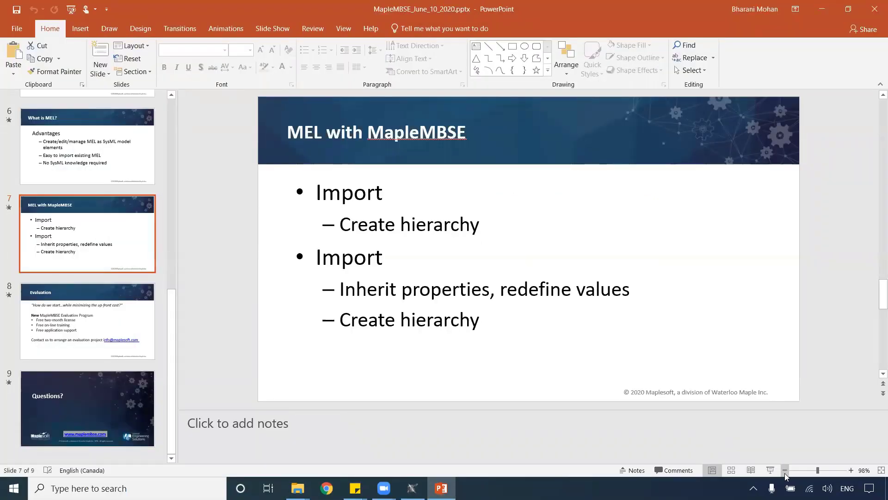
{"action": "left_click", "coordinate": [770, 470]}
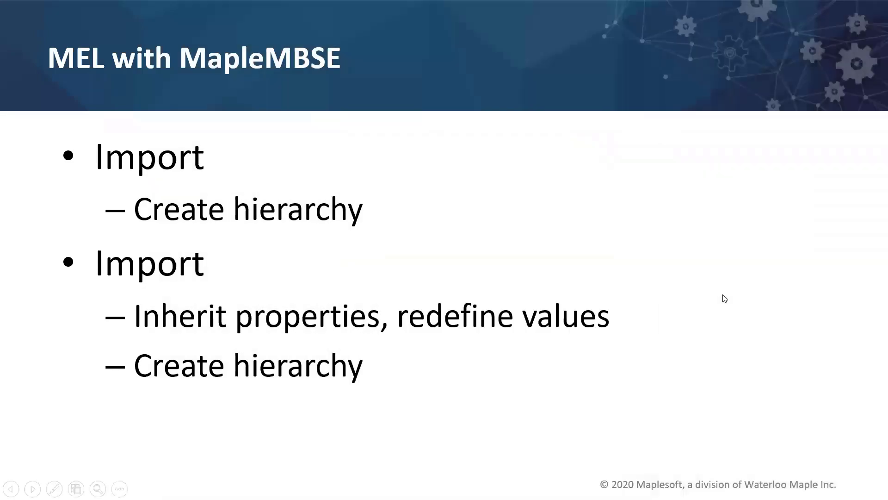
{"action": "key", "text": "Escape"}
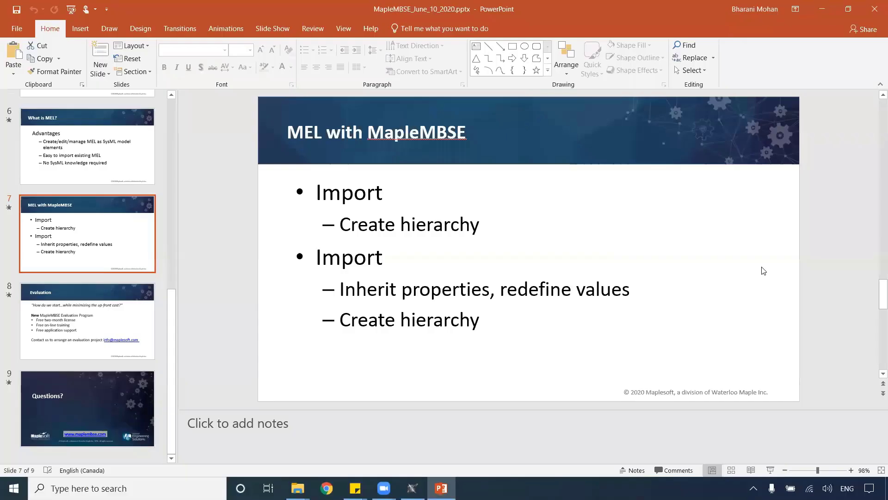
{"action": "left_click", "coordinate": [822, 10]}
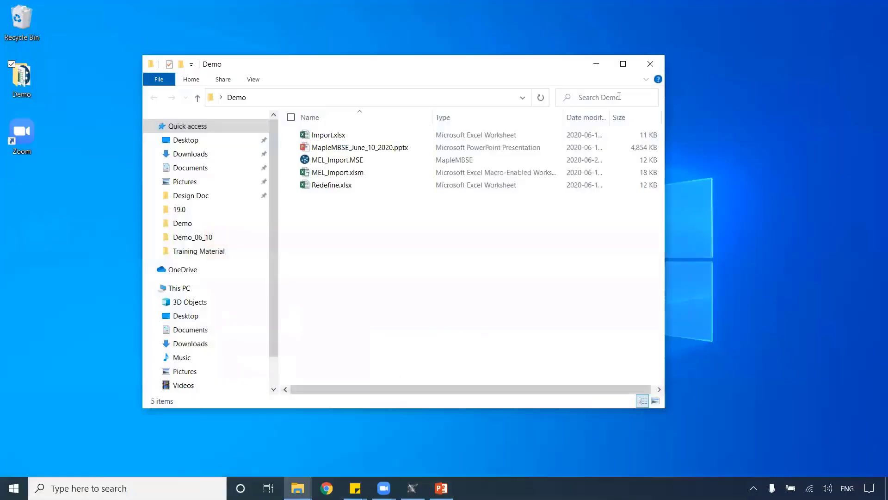
Step: Try to open MEL_Import.MSE from the Demo folder, closing the MEL_Import1 workbook without saving
{"action": "double_click", "coordinate": [348, 160]}
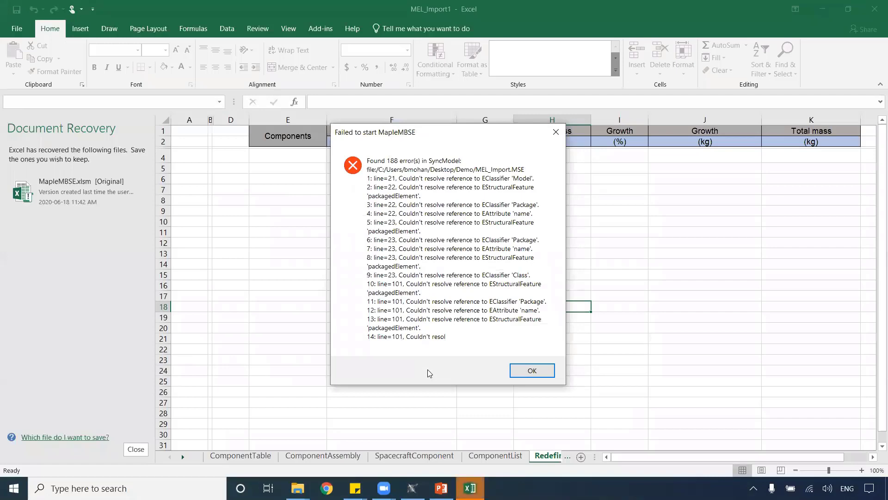
{"action": "left_click", "coordinate": [534, 371]}
{"action": "left_click", "coordinate": [874, 8]}
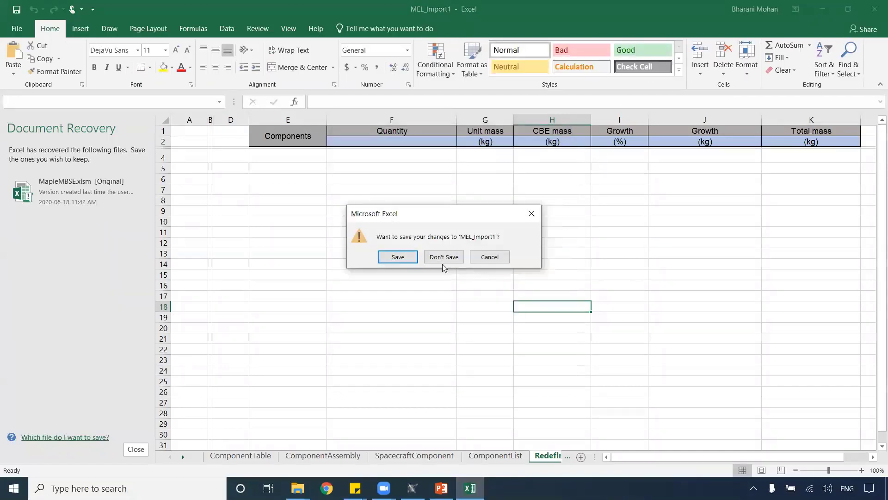
{"action": "left_click", "coordinate": [443, 255]}
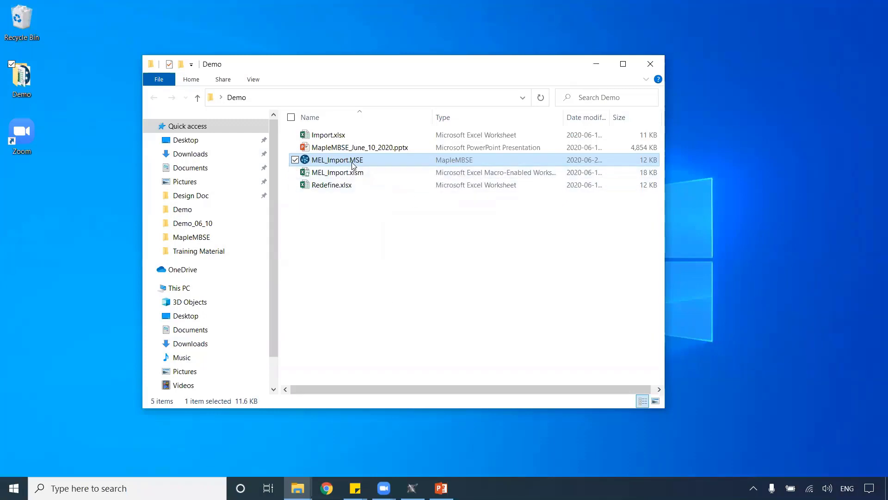
Step: Open MEL_Import.MSE with manual No Magic configuration and choose the first preinstalled MapleMBSE 2020 library
{"action": "mouse_move", "coordinate": [352, 164]}
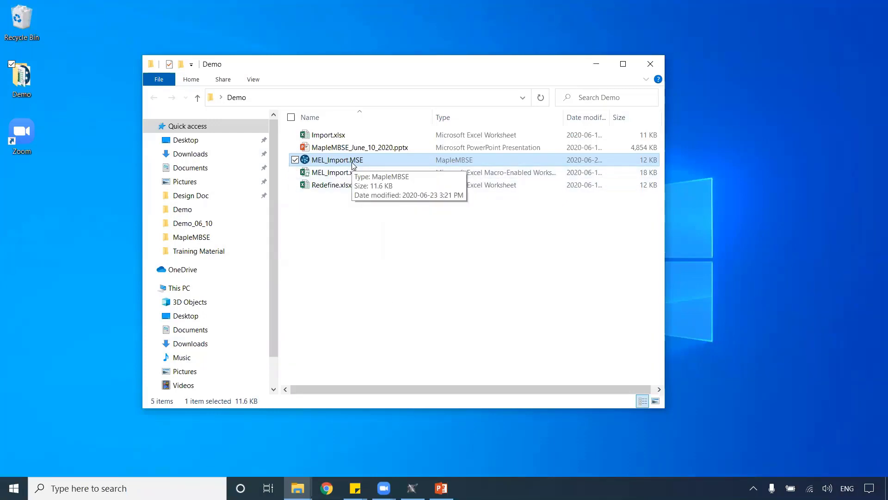
{"action": "double_click", "coordinate": [353, 163]}
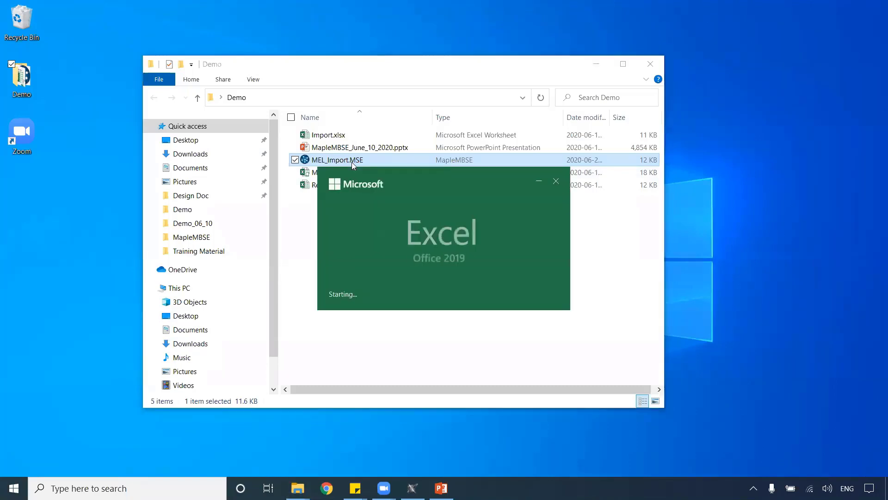
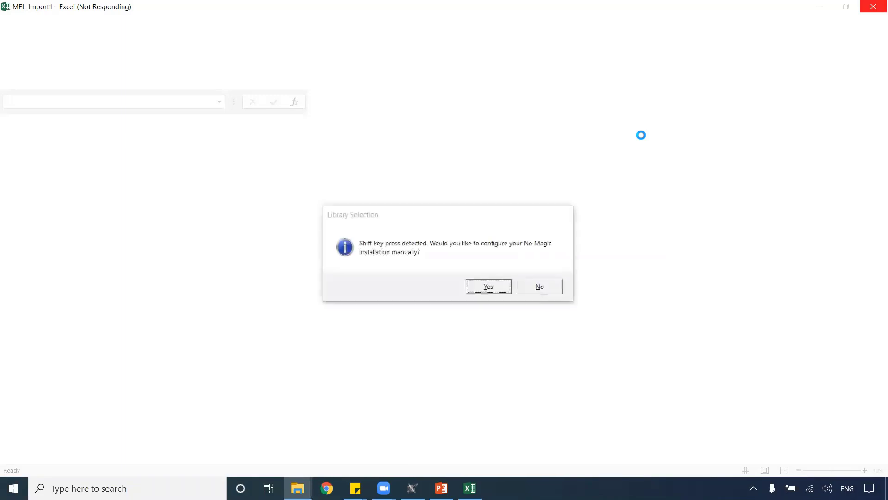
{"action": "left_click", "coordinate": [479, 287]}
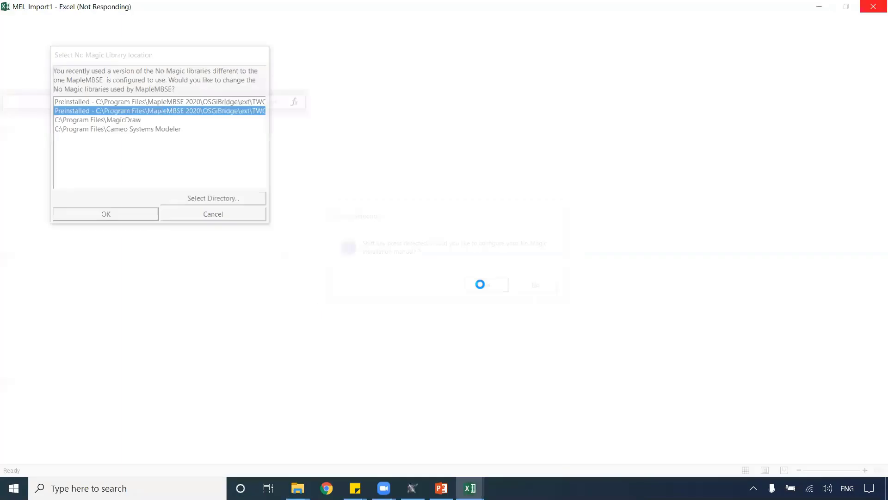
{"action": "left_click", "coordinate": [221, 101]}
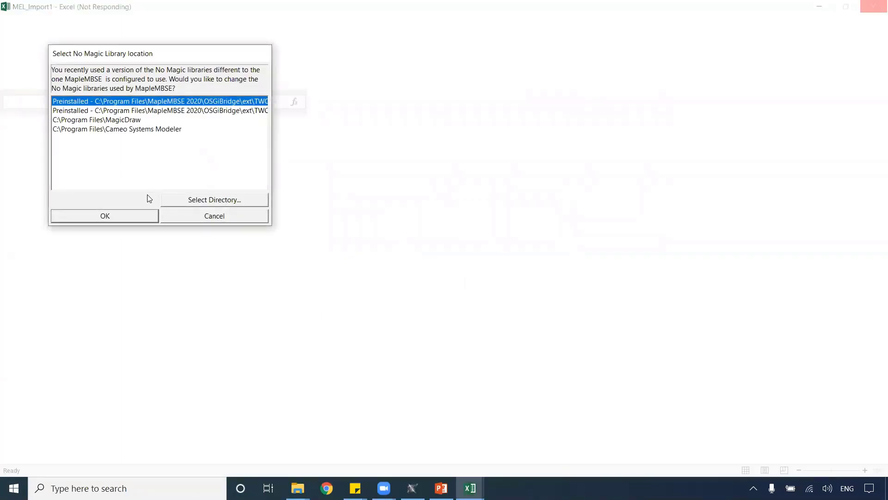
{"action": "left_click", "coordinate": [145, 216]}
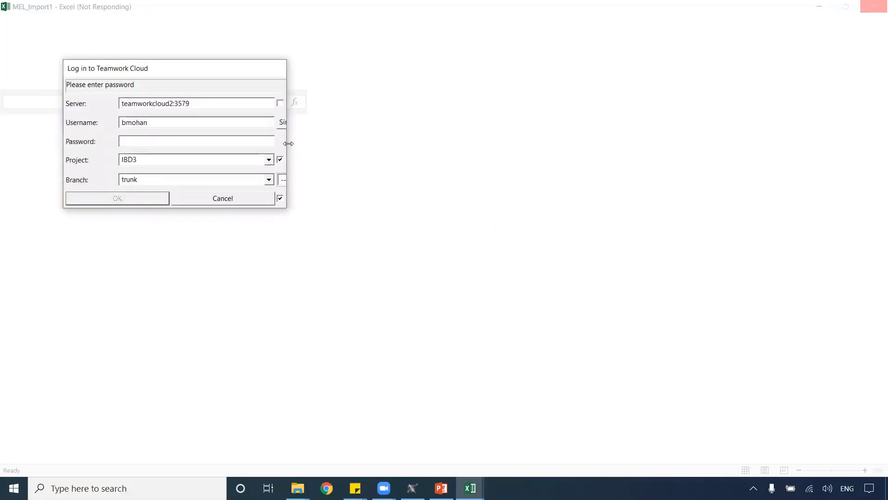
Step: Widen the Teamwork Cloud login dialog and enter the account password
{"action": "left_click_drag", "start_coordinate": [288, 143], "coordinate": [337, 143]}
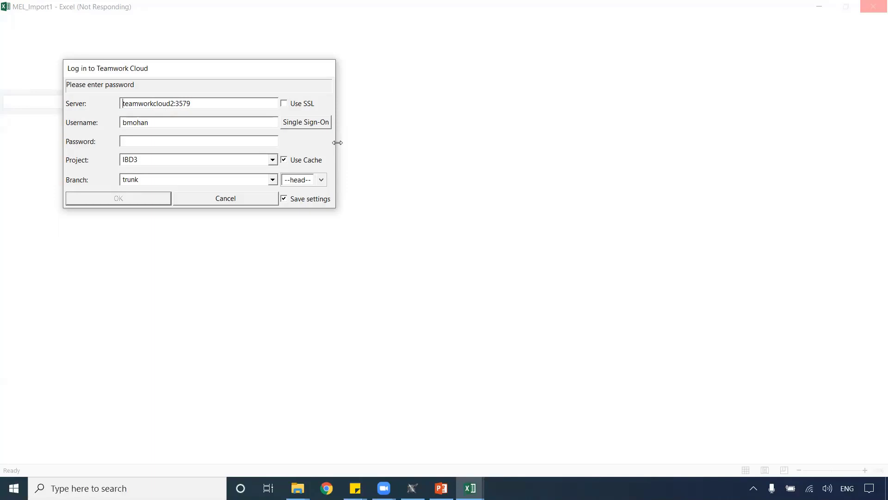
{"action": "left_click", "coordinate": [226, 157]}
{"action": "left_click", "coordinate": [200, 143]}
{"action": "type", "text": "******"}
{"action": "key", "text": "Tab"}
Step: Choose the MEL_Model project on the trunk branch and log in to Teamwork Cloud
{"action": "left_click", "coordinate": [228, 160]}
{"action": "left_click", "coordinate": [272, 160]}
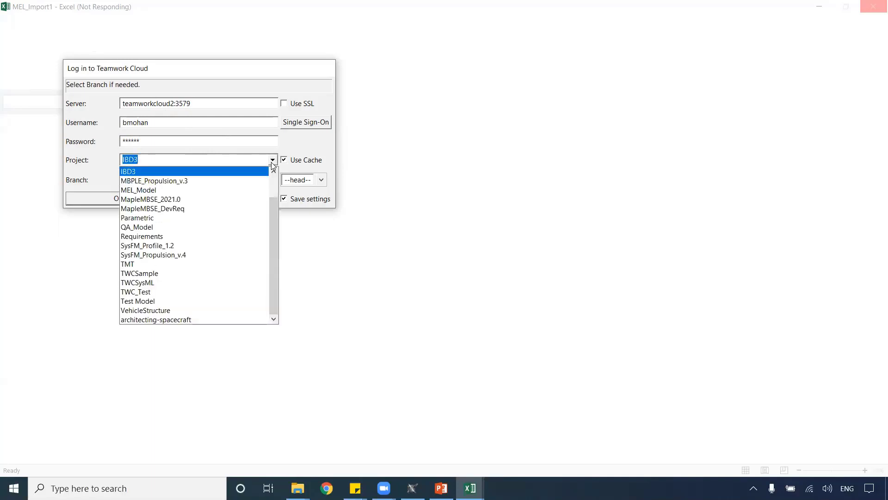
{"action": "left_click", "coordinate": [276, 213]}
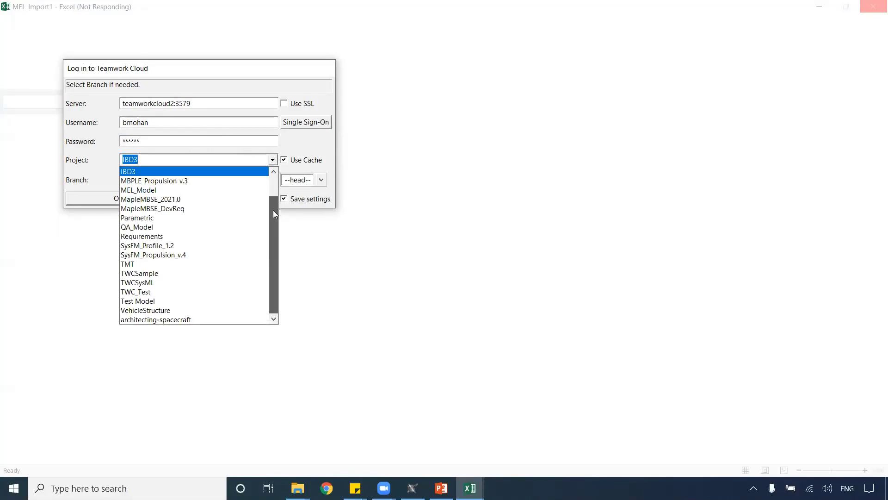
{"action": "left_click", "coordinate": [155, 190]}
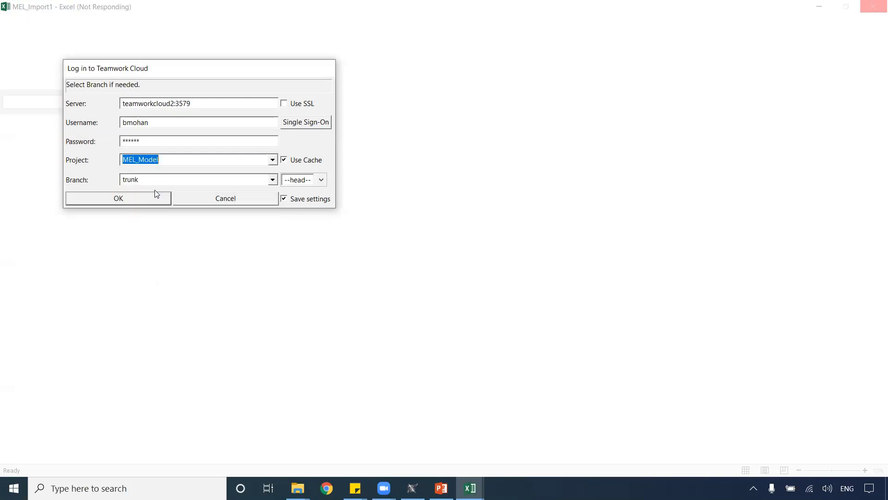
{"action": "left_click", "coordinate": [183, 184]}
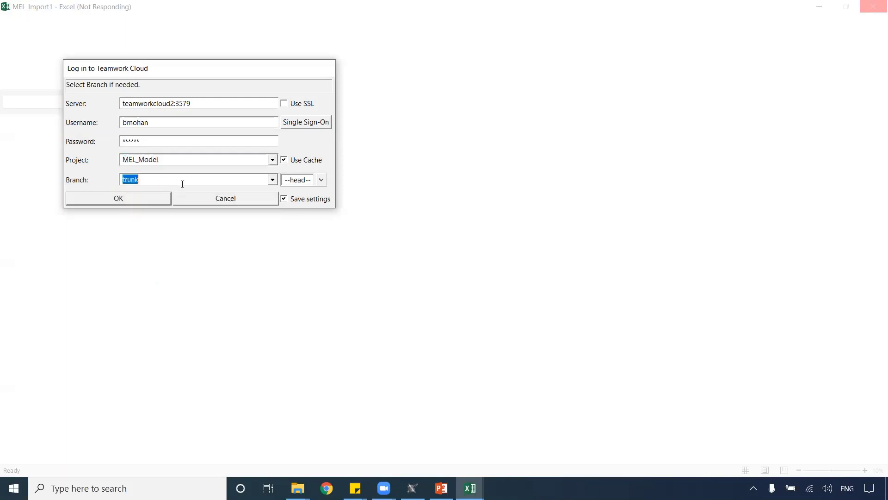
{"action": "left_click", "coordinate": [137, 200]}
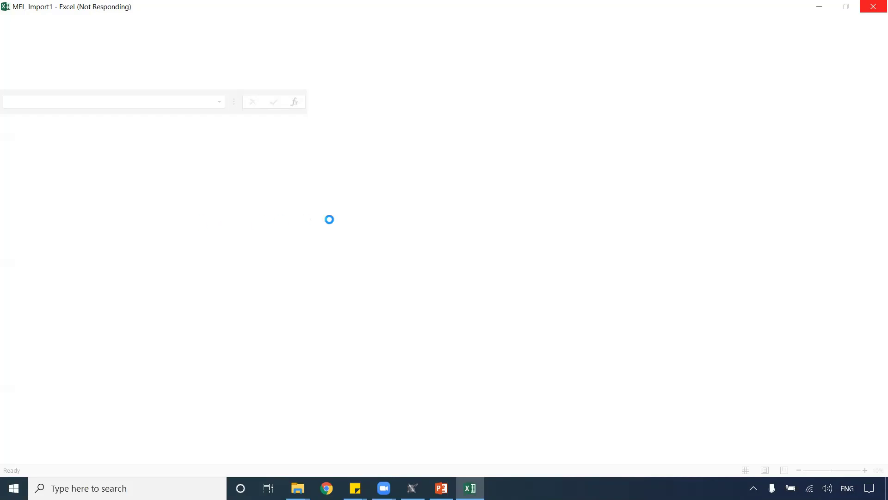
Step: Open Import.xlsx from the Demo folder and bring its workbook to the front while MEL_Import1 loads
{"action": "mouse_move", "coordinate": [297, 488]}
{"action": "left_click", "coordinate": [328, 456]}
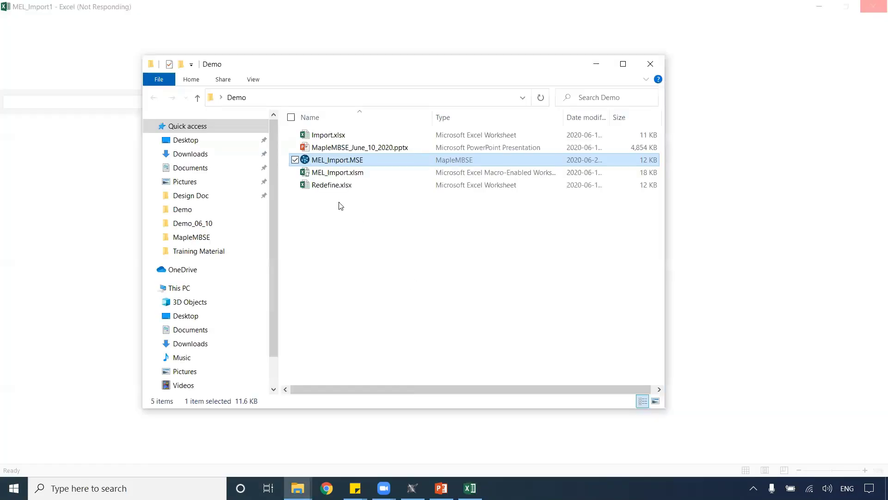
{"action": "left_click", "coordinate": [359, 134]}
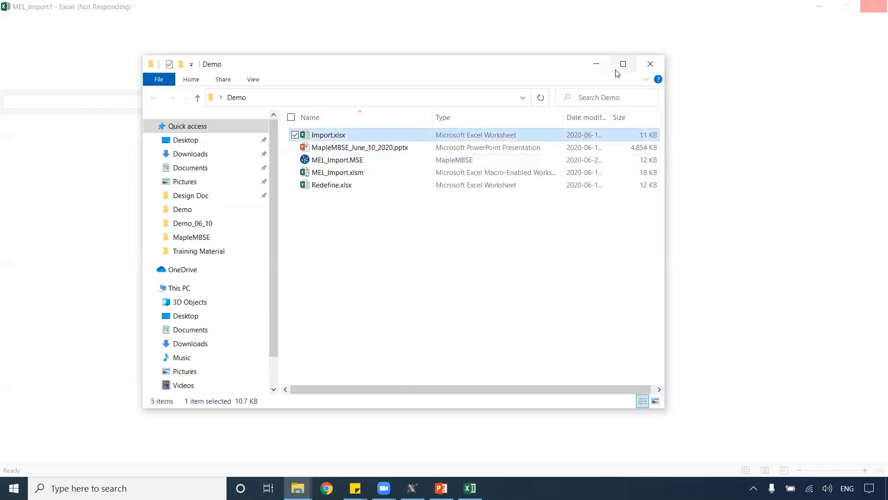
{"action": "left_click", "coordinate": [598, 69]}
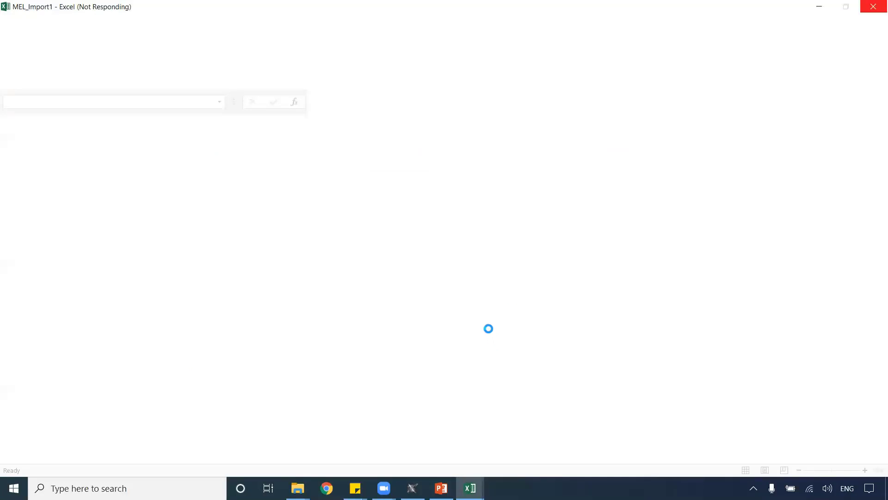
{"action": "mouse_move", "coordinate": [470, 486]}
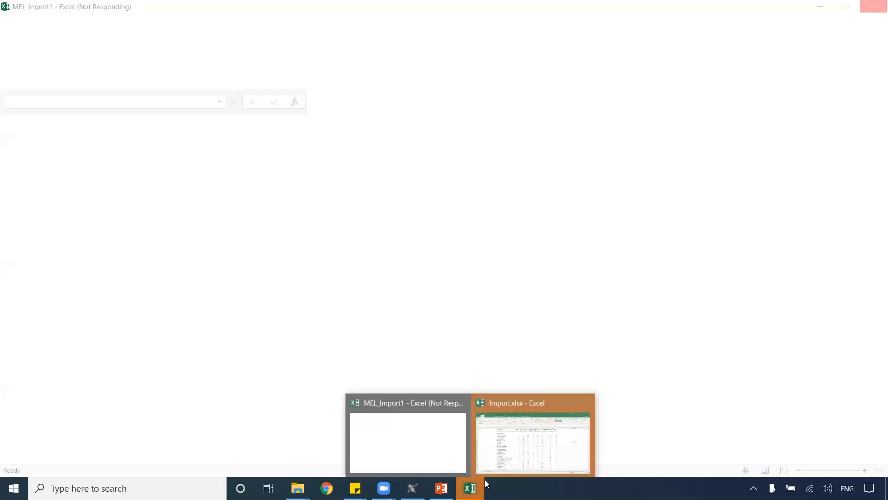
{"action": "left_click", "coordinate": [531, 408]}
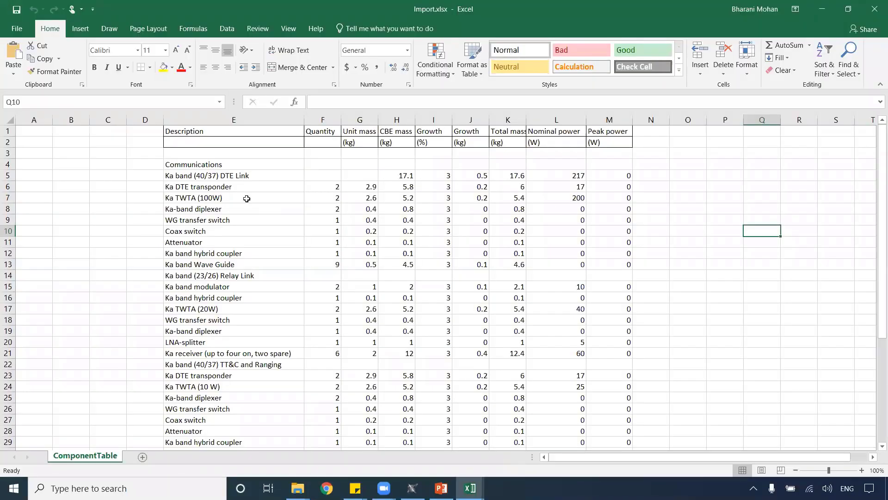
Step: Review the component names in the Description column of Import.xlsx, starting from the Communications entry
{"action": "left_click_drag", "start_coordinate": [208, 162], "coordinate": [231, 353]}
{"action": "left_click_drag", "start_coordinate": [233, 411], "coordinate": [244, 141]}
{"action": "scroll", "coordinate": [243, 141], "scroll_direction": "up", "scroll_amount": 1}
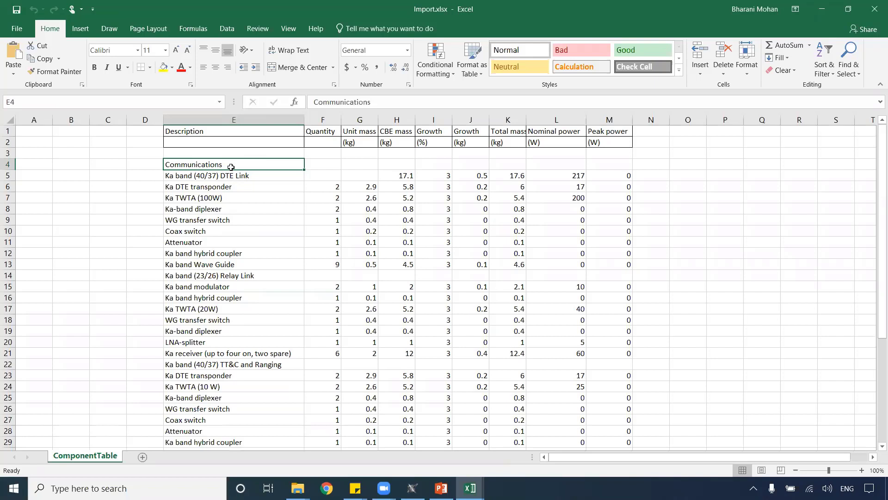
{"action": "left_click", "coordinate": [268, 121]}
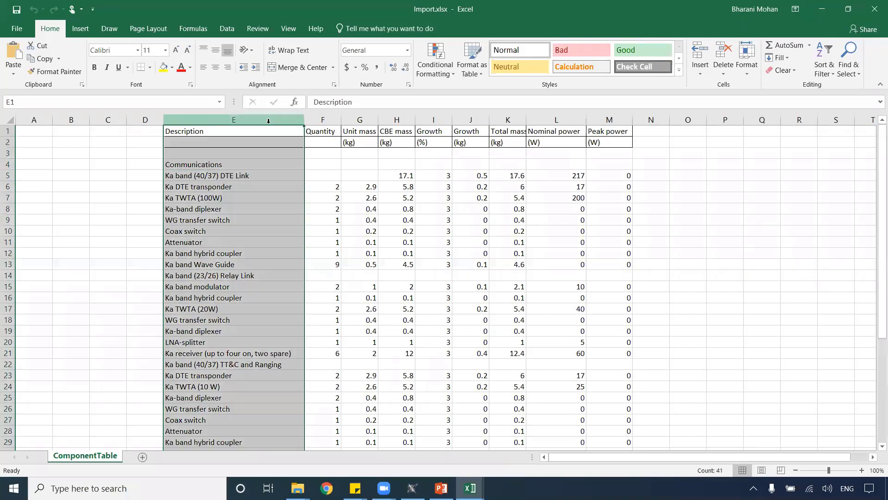
{"action": "left_click", "coordinate": [354, 184]}
{"action": "left_click", "coordinate": [240, 165]}
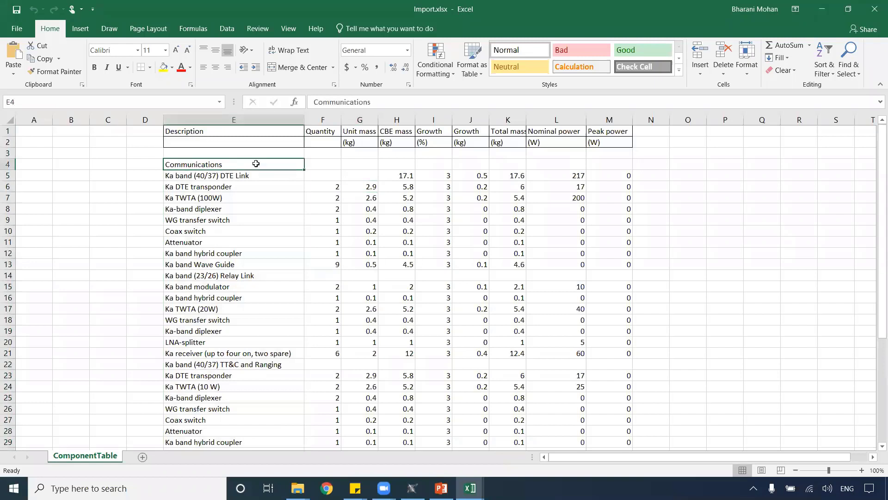
Step: Examine the Quantity, Unit mass, CBE mass and both Growth columns, and fit the Total mass column width to its contents
{"action": "left_click", "coordinate": [322, 120]}
{"action": "left_click", "coordinate": [365, 116]}
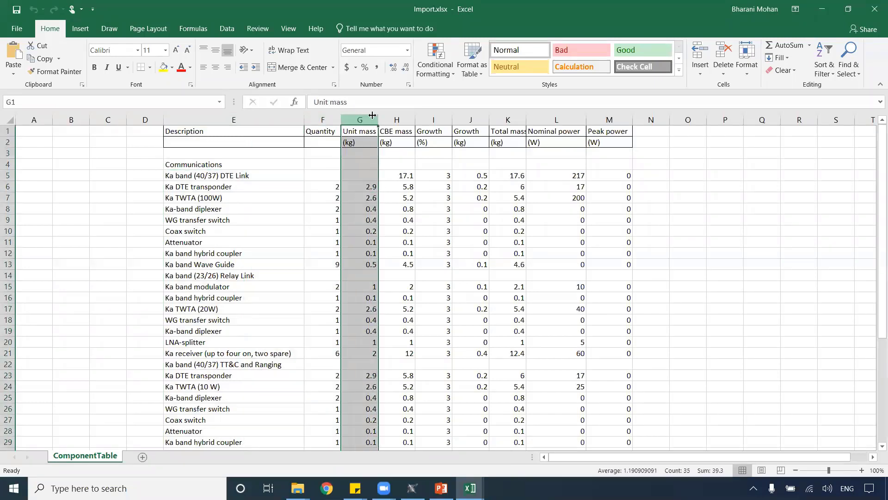
{"action": "left_click", "coordinate": [398, 116]}
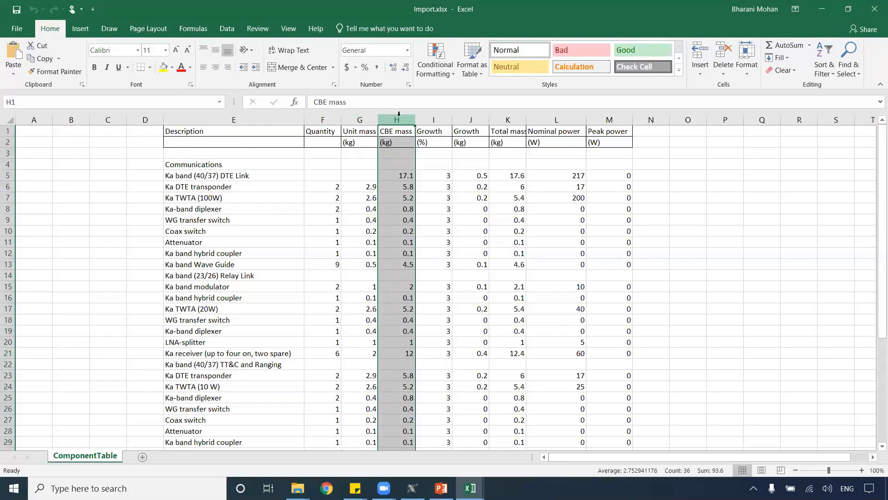
{"action": "left_click", "coordinate": [438, 117]}
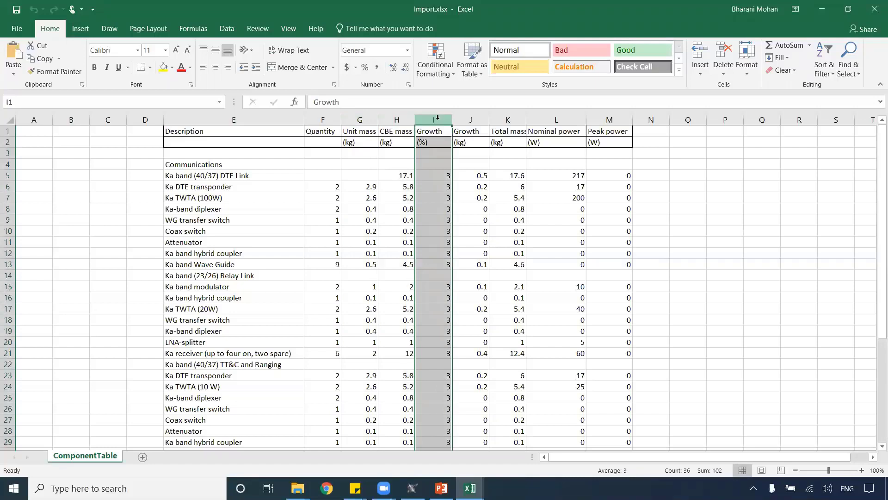
{"action": "left_click", "coordinate": [478, 121]}
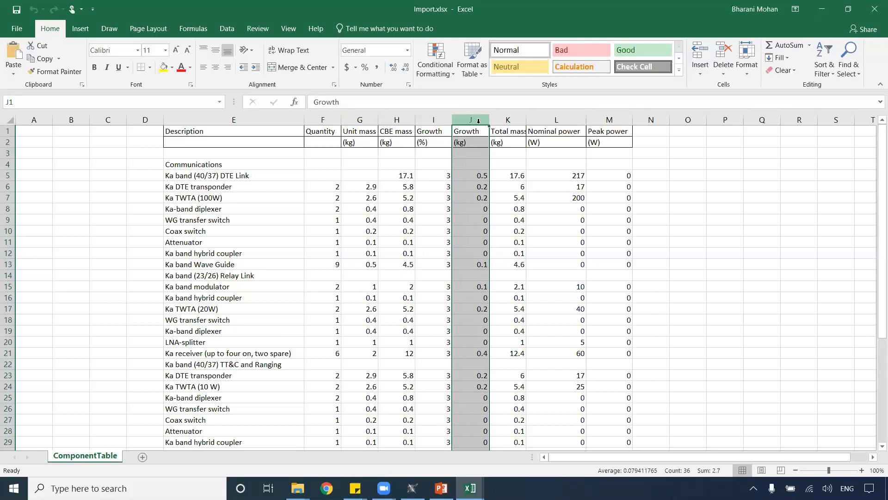
{"action": "left_click", "coordinate": [436, 119]}
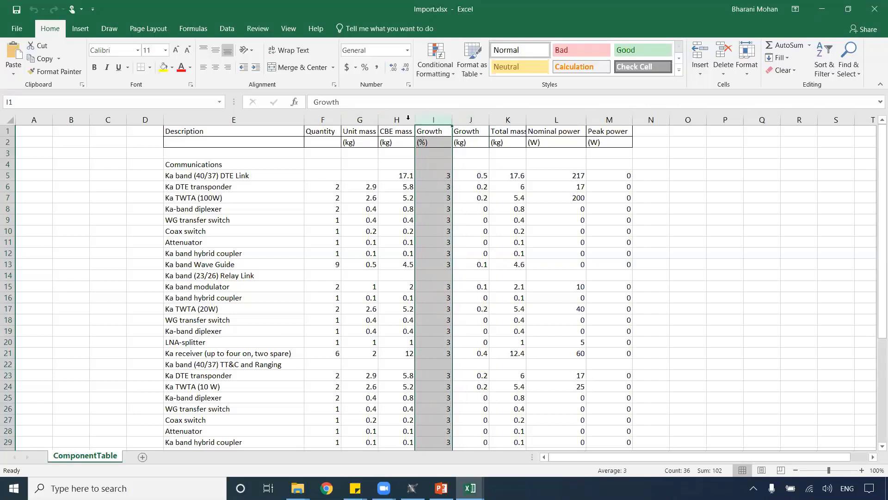
{"action": "left_click", "coordinate": [401, 119]}
{"action": "left_click", "coordinate": [471, 118]}
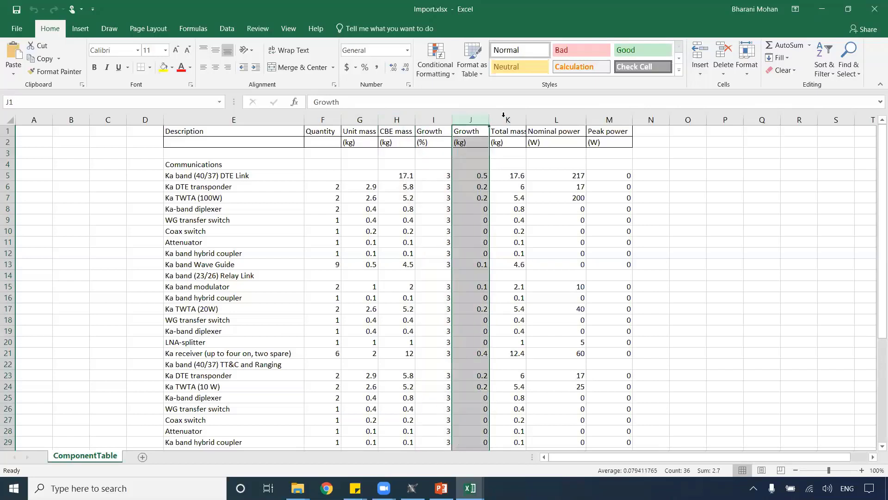
{"action": "double_click", "coordinate": [530, 118]}
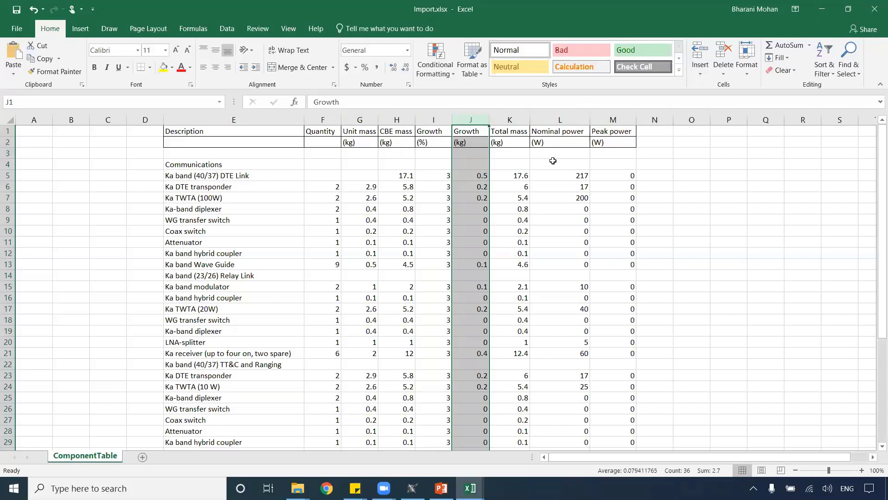
Step: Reveal the MEL_Model workbook in MapleMBSE and look over its ComponentTable and ComponentAssembly sheets
{"action": "left_click", "coordinate": [830, 6]}
{"action": "left_click", "coordinate": [351, 179]}
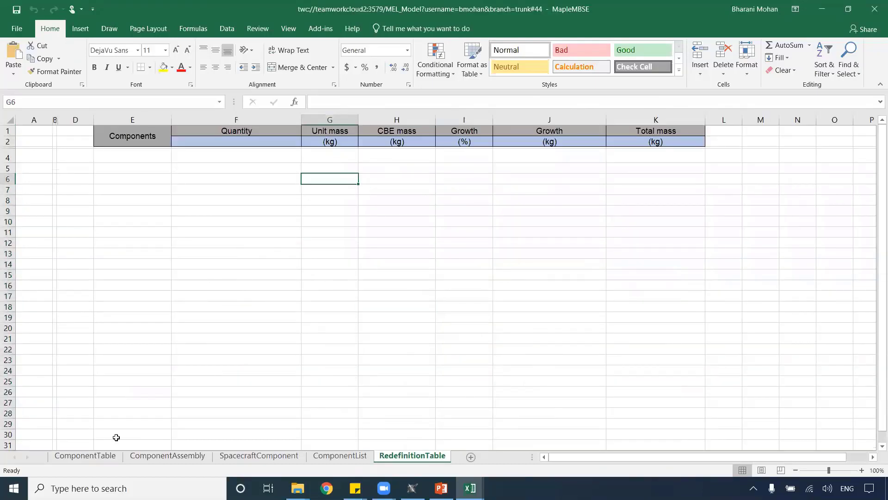
{"action": "left_click", "coordinate": [80, 456]}
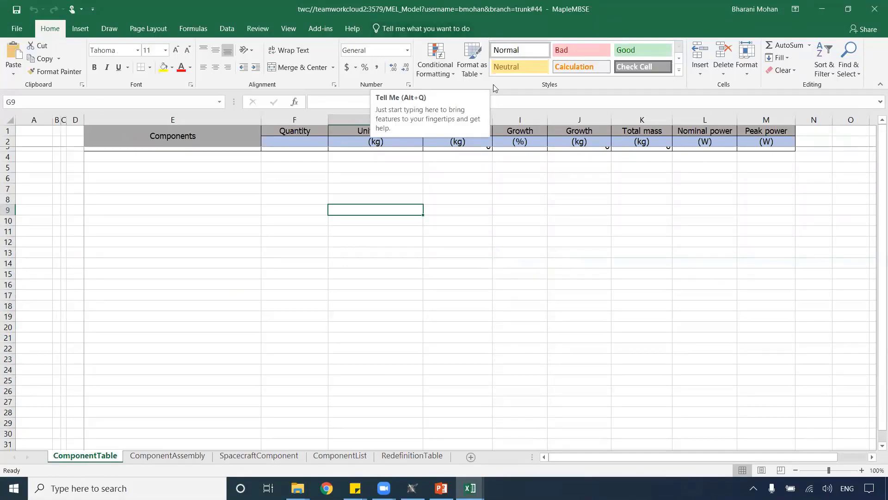
{"action": "left_click", "coordinate": [200, 455]}
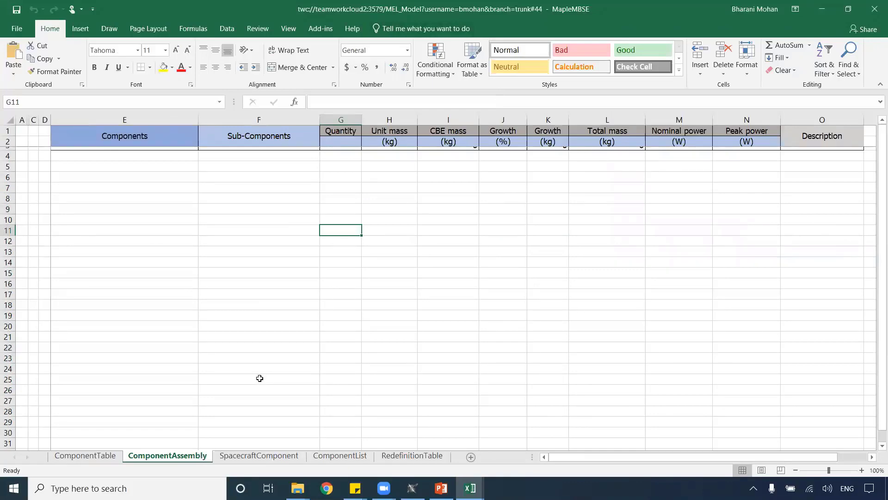
Step: Switch to Cameo Systems Modeler and inspect the Communication package and its diagram in the LRS containment tree
{"action": "left_click", "coordinate": [412, 488]}
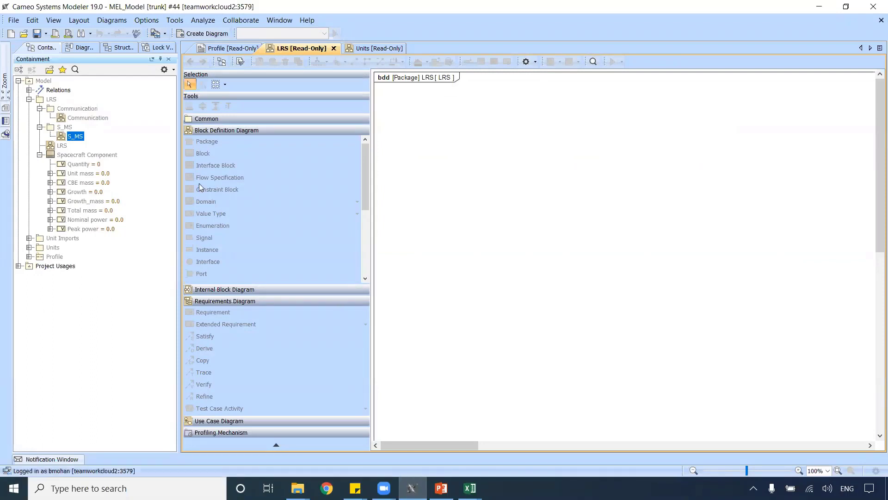
{"action": "left_click", "coordinate": [75, 109]}
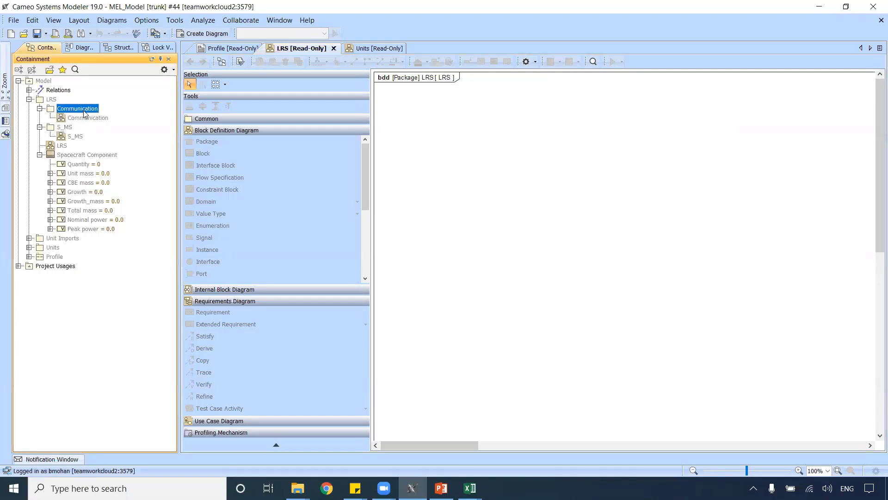
{"action": "left_click", "coordinate": [81, 119]}
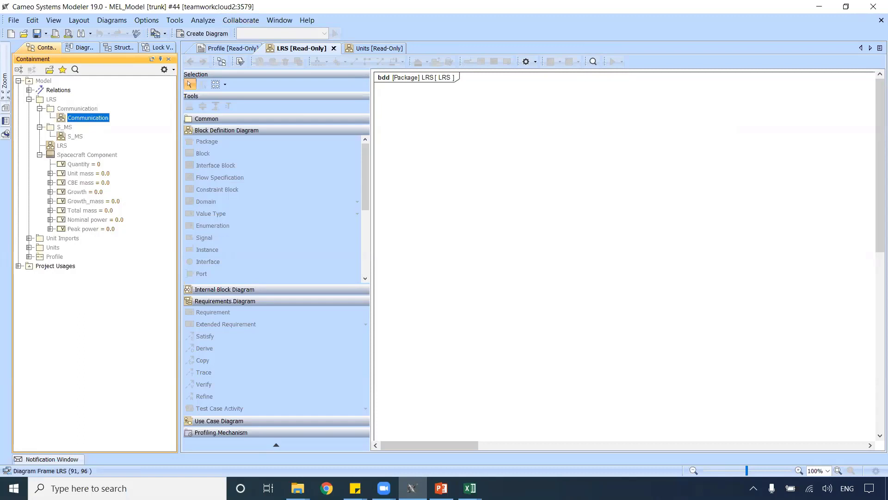
Step: Check Import.xlsx in Excel again and bring up the ComponentTable sheet of the MEL_Model workbook
{"action": "left_click", "coordinate": [469, 488]}
{"action": "left_click", "coordinate": [518, 447]}
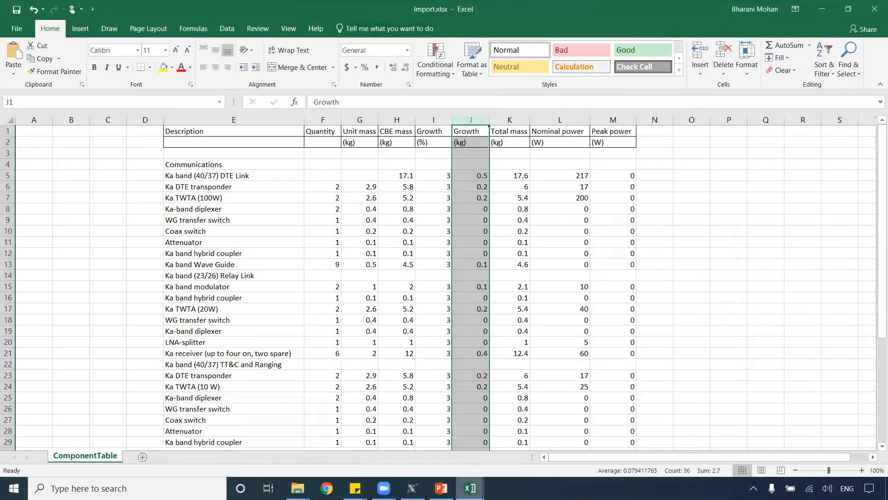
{"action": "mouse_move", "coordinate": [470, 488]}
{"action": "left_click", "coordinate": [418, 453]}
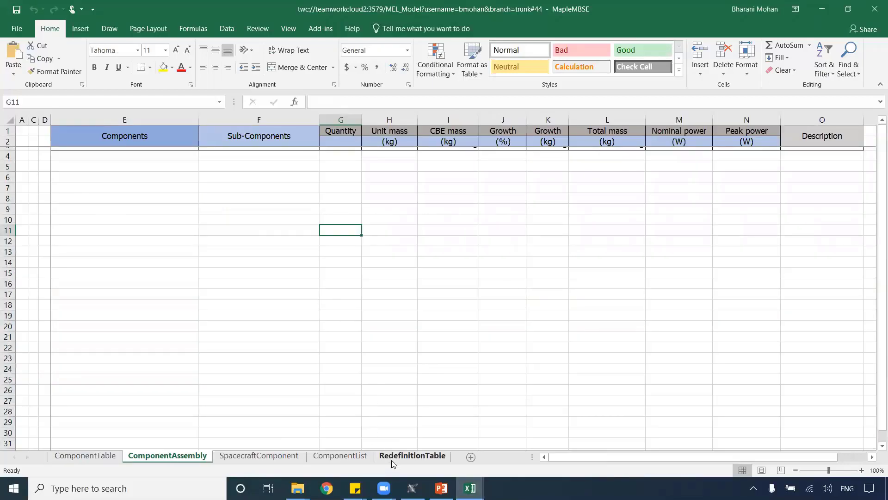
{"action": "left_click", "coordinate": [75, 460]}
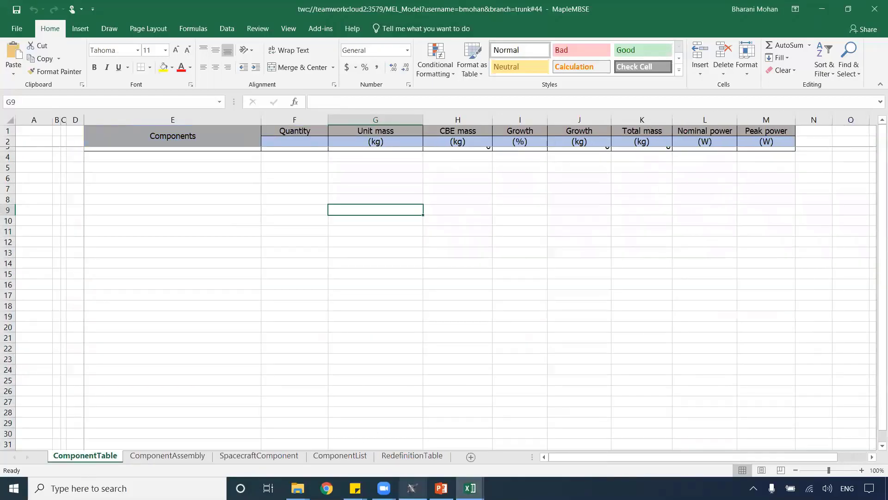
Step: Check the Communication package under LRS in Cameo Systems Modeler and return to the MapleMBSE workbook
{"action": "left_click", "coordinate": [412, 488]}
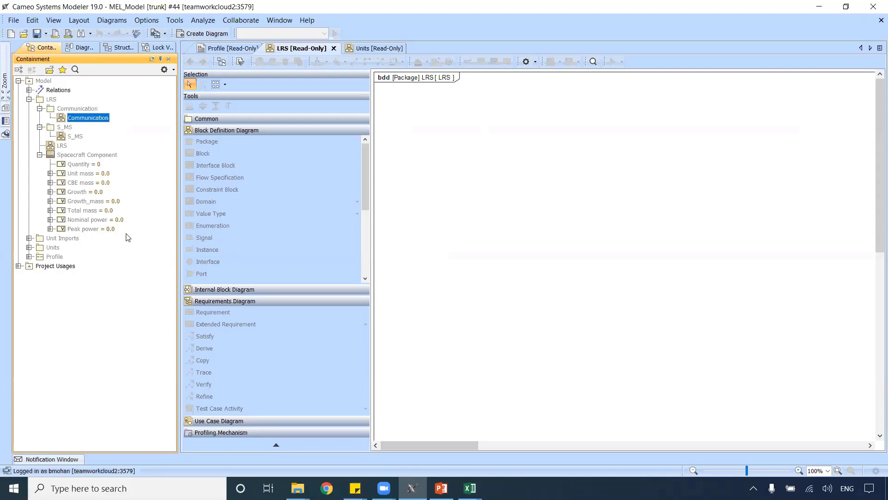
{"action": "left_click", "coordinate": [74, 110]}
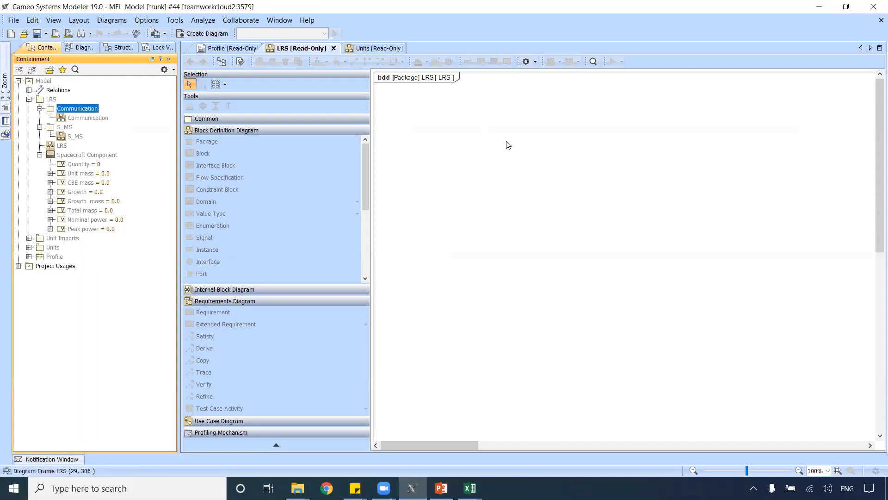
{"action": "key", "text": "alt+Tab"}
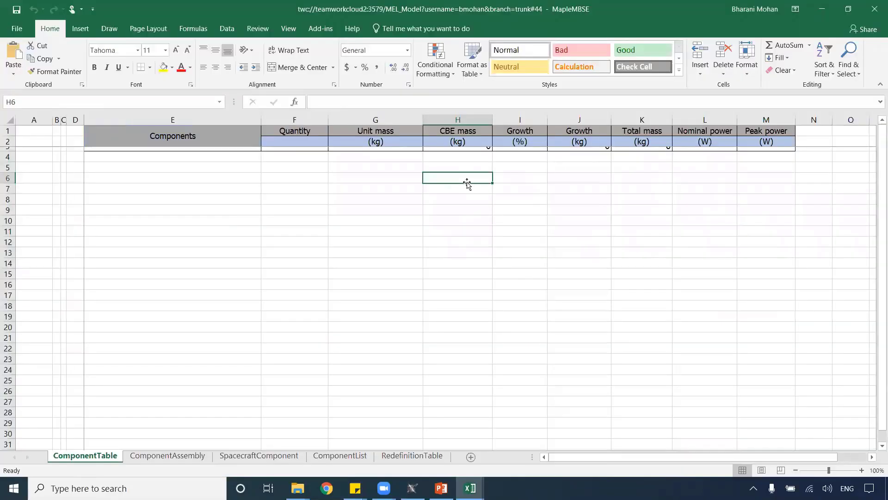
Step: Import Import.xlsx from the Demo folder into the MEL_Model workbook using the MapleMBSE Excel file import, and dismiss the completion notice
{"action": "left_click", "coordinate": [320, 29]}
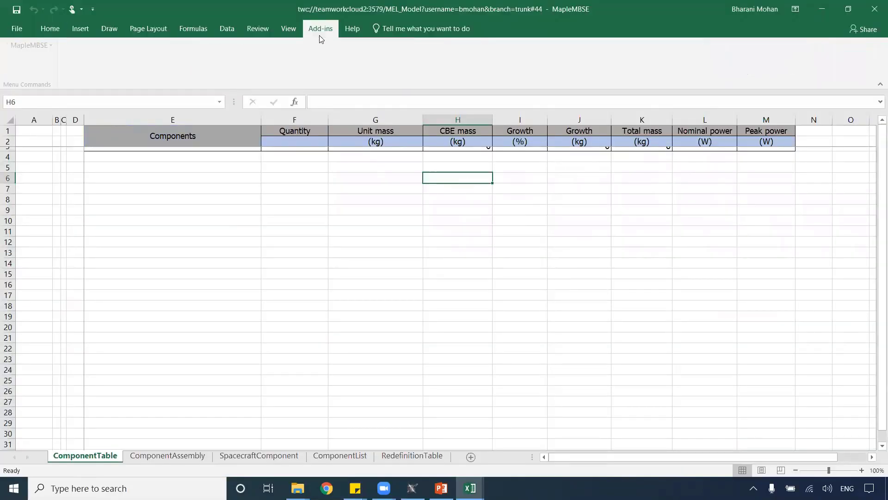
{"action": "left_click", "coordinate": [49, 49]}
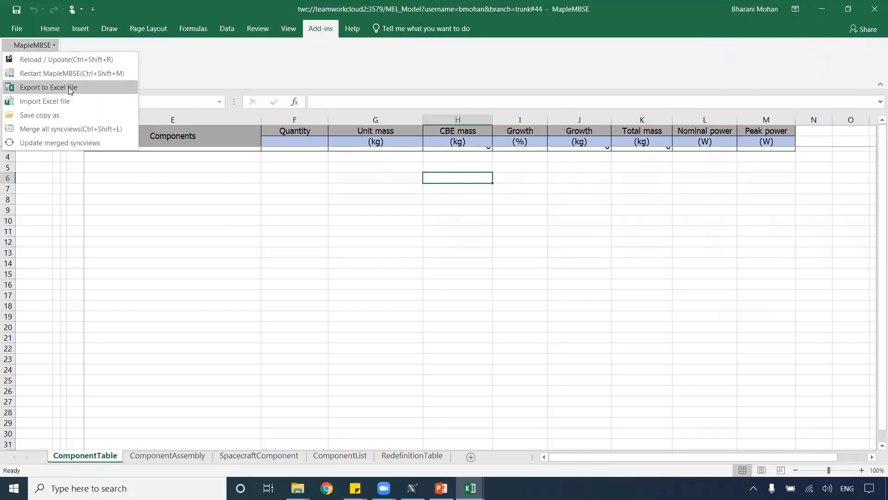
{"action": "left_click", "coordinate": [73, 101]}
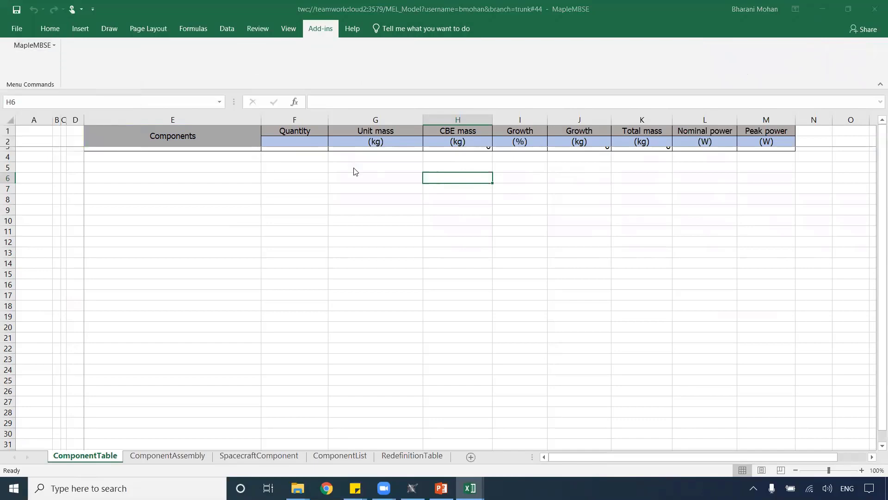
{"action": "left_click_drag", "start_coordinate": [243, 10], "coordinate": [343, 36]}
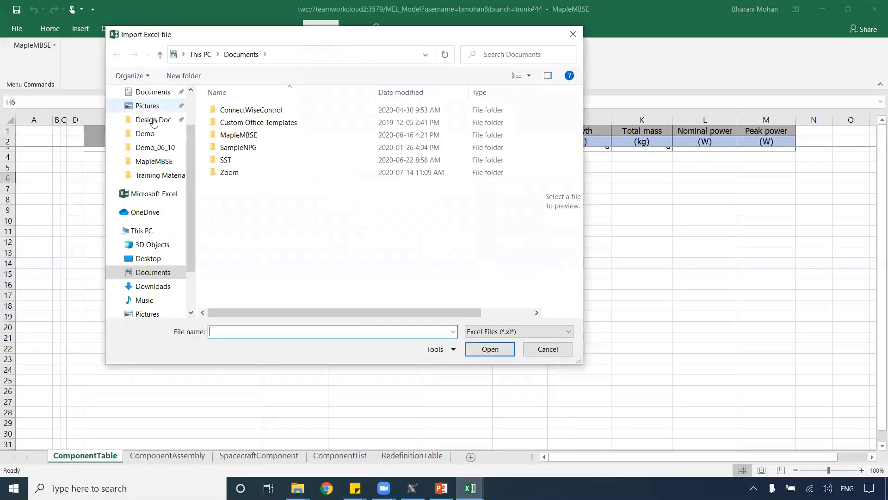
{"action": "left_click", "coordinate": [144, 135]}
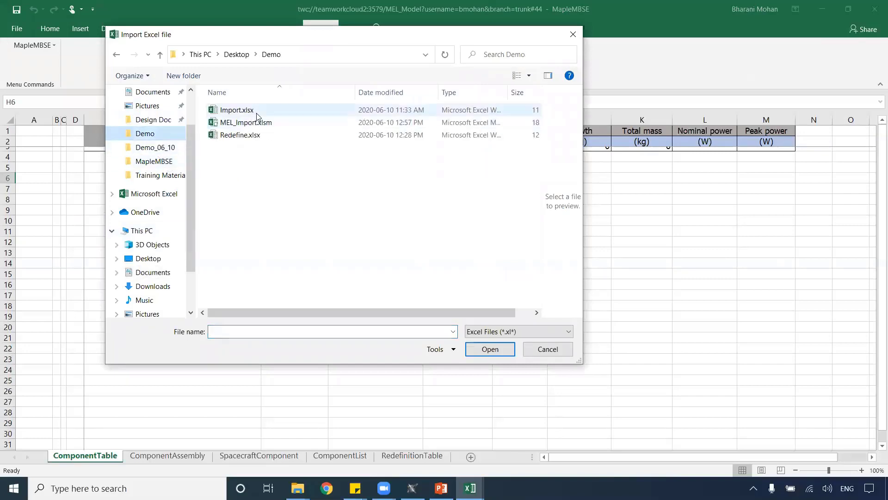
{"action": "left_click", "coordinate": [257, 115]}
{"action": "left_click", "coordinate": [486, 349]}
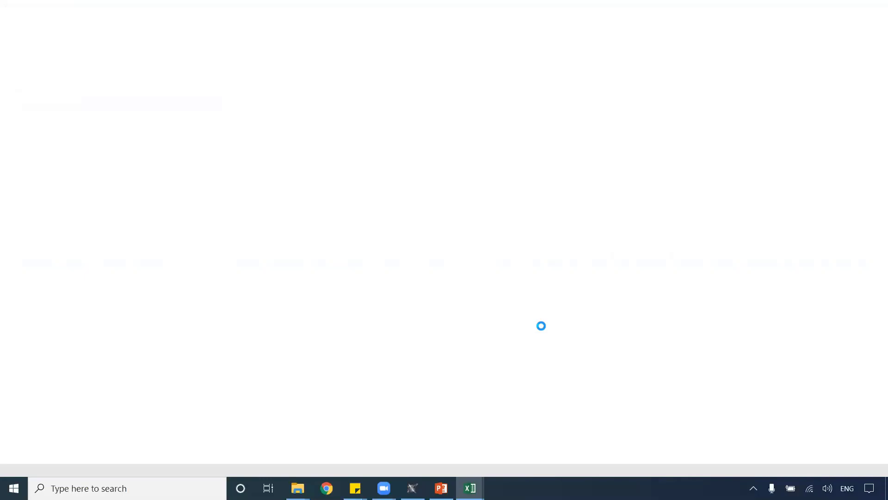
{"action": "mouse_move", "coordinate": [486, 481]}
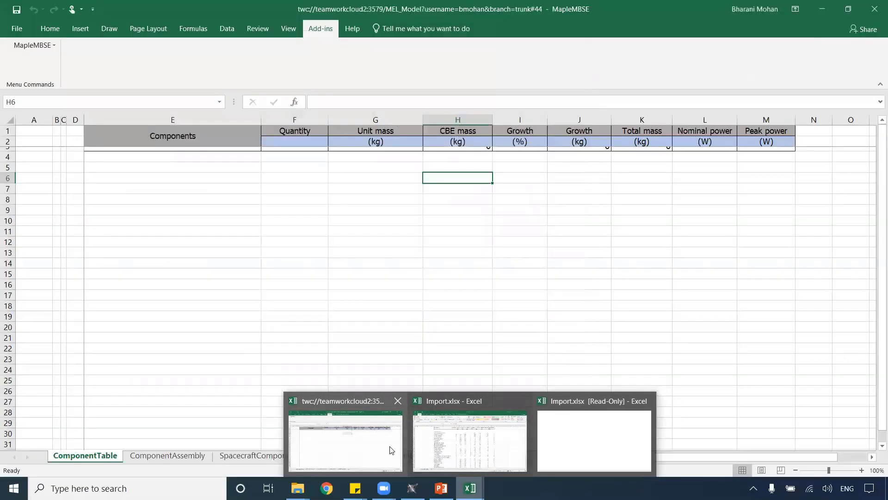
{"action": "left_click", "coordinate": [393, 448]}
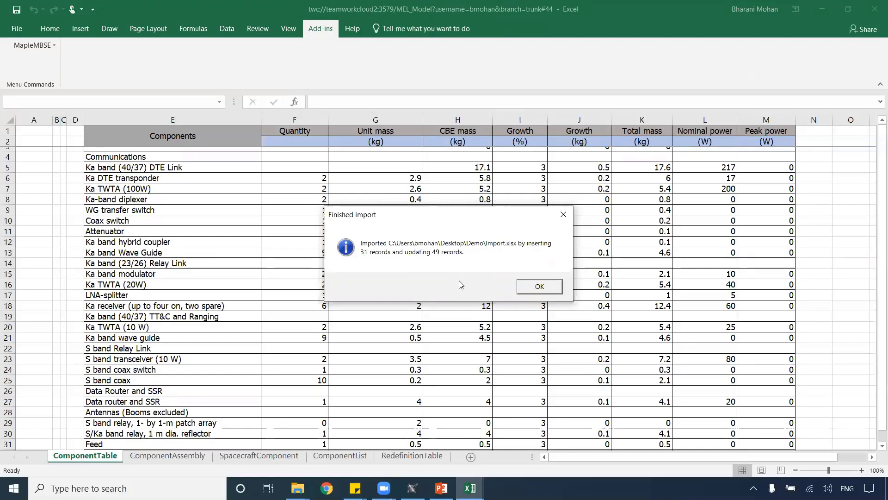
{"action": "left_click", "coordinate": [539, 286]}
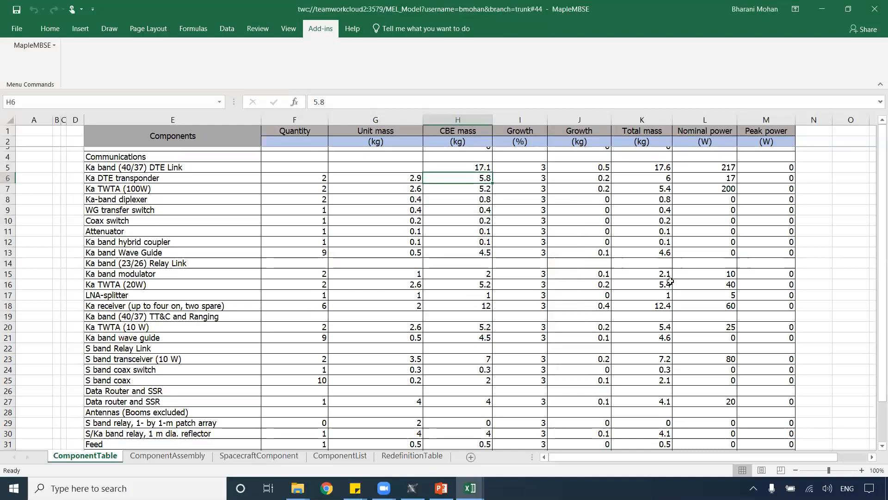
Step: Look through the imported components in the ComponentTable sheet and open the ComponentAssembly sheet
{"action": "mouse_move", "coordinate": [875, 181]}
{"action": "left_mouse_down"}
{"action": "mouse_move", "coordinate": [875, 251]}
{"action": "mouse_move", "coordinate": [876, 194]}
{"action": "left_mouse_up"}
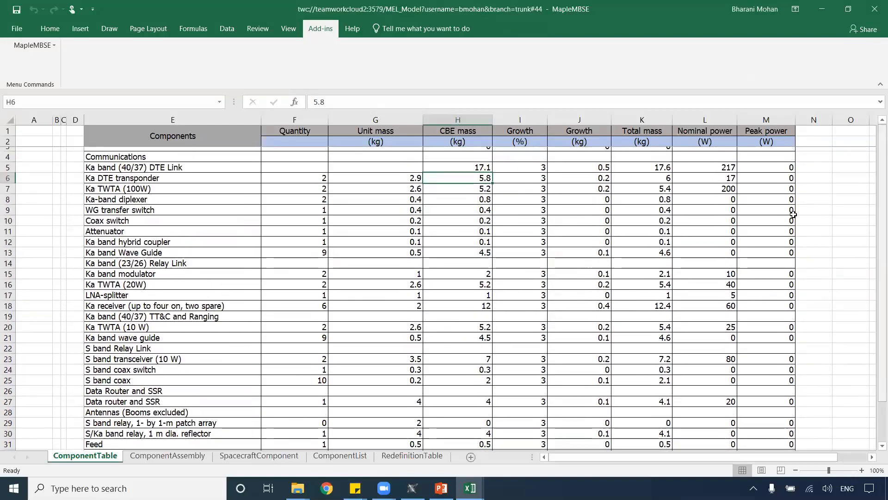
{"action": "scroll", "coordinate": [437, 277], "scroll_direction": "down", "scroll_amount": 4}
{"action": "scroll", "coordinate": [437, 276], "scroll_direction": "up", "scroll_amount": 2}
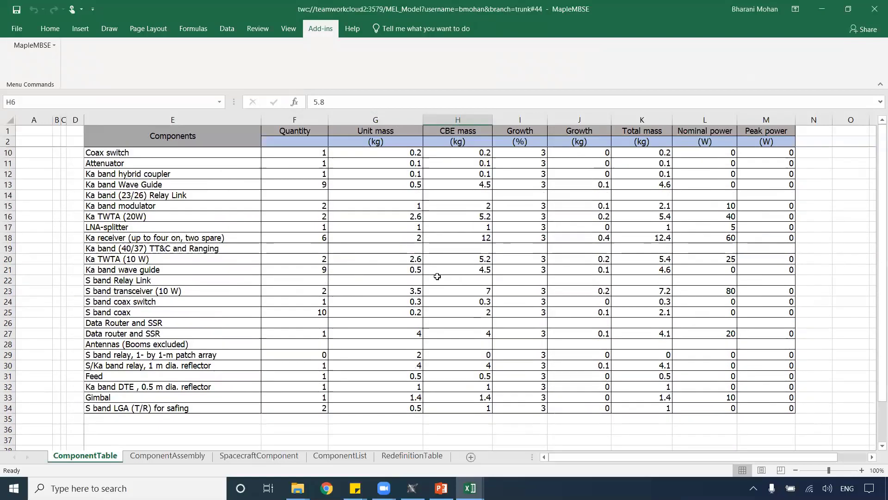
{"action": "scroll", "coordinate": [438, 276], "scroll_direction": "up", "scroll_amount": 2}
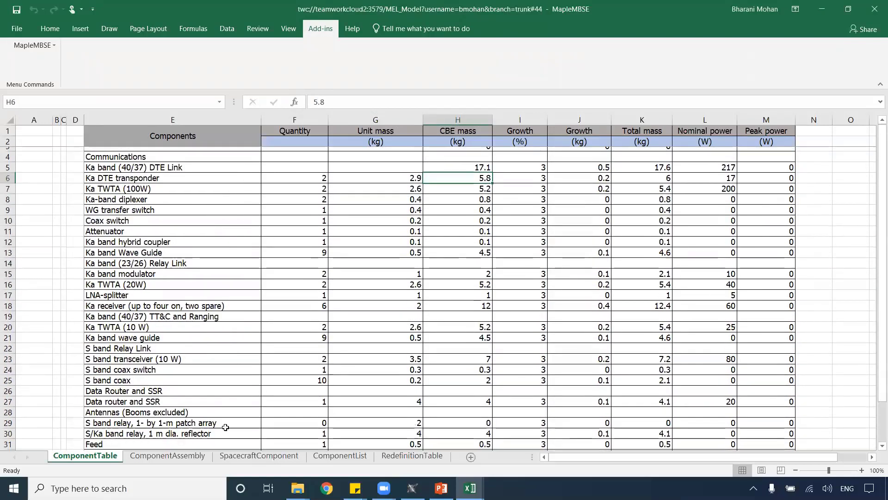
{"action": "left_click", "coordinate": [167, 455]}
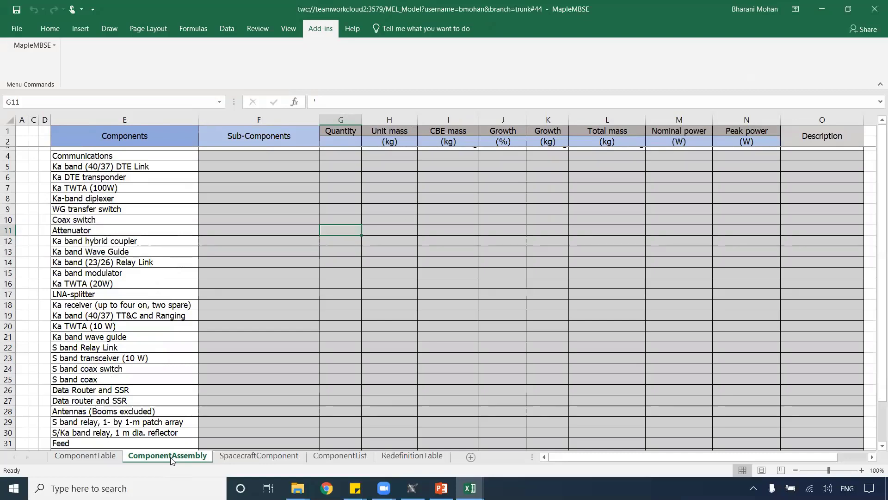
Step: Copy the Ka band (40/37) DTE Link component into the first empty Components row, cell E35
{"action": "scroll", "coordinate": [177, 347], "scroll_direction": "down", "scroll_amount": 2}
{"action": "scroll", "coordinate": [177, 348], "scroll_direction": "up", "scroll_amount": 1}
{"action": "scroll", "coordinate": [177, 347], "scroll_direction": "up", "scroll_amount": 2}
{"action": "left_click", "coordinate": [106, 156]}
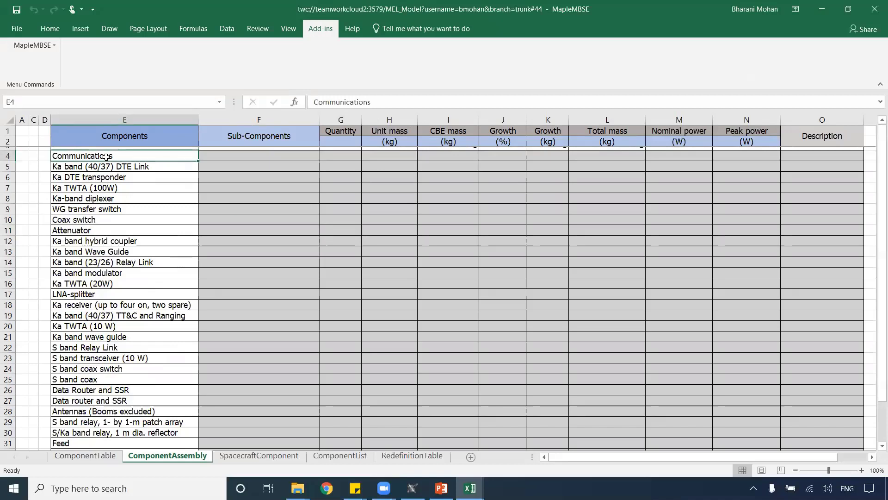
{"action": "left_click", "coordinate": [117, 168]}
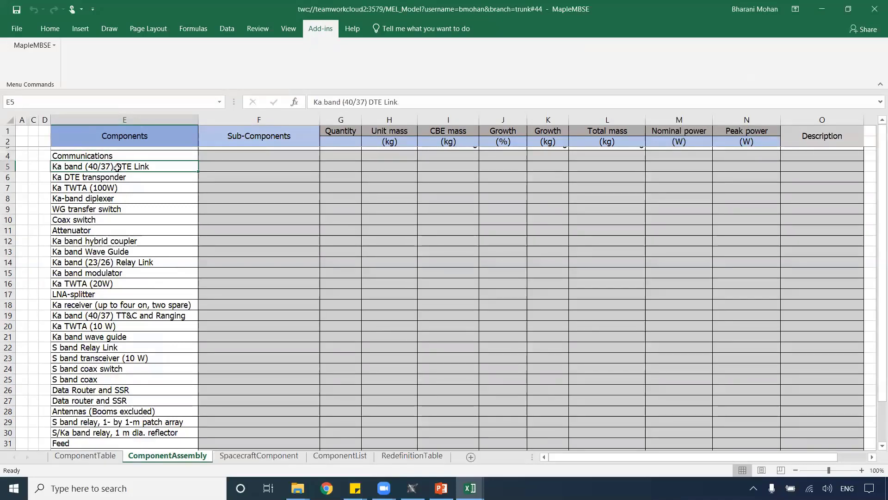
{"action": "key", "text": "ctrl+c"}
{"action": "scroll", "coordinate": [127, 211], "scroll_direction": "down", "scroll_amount": 1}
{"action": "scroll", "coordinate": [128, 211], "scroll_direction": "down", "scroll_amount": 2}
{"action": "left_click", "coordinate": [165, 395]}
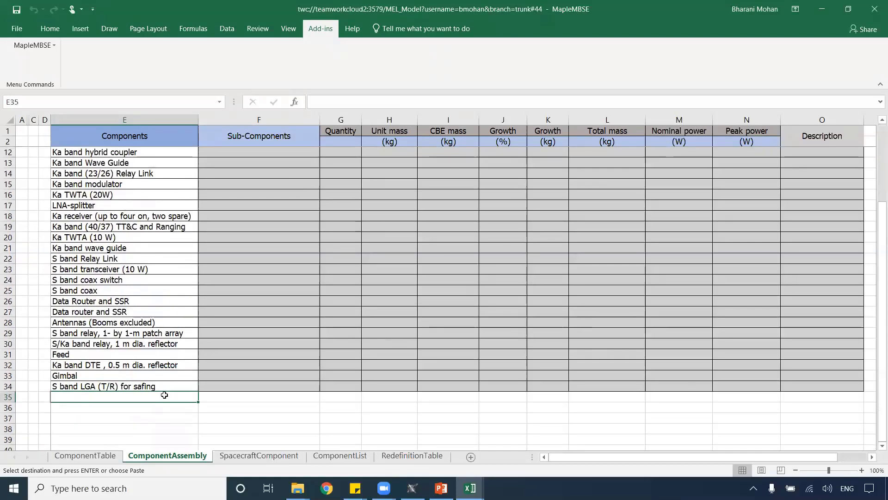
{"action": "key", "text": "Return"}
Step: Copy the components from Ka DTE transponder through Ka band Wave Guide (E6:E13) into the Sub-Components column starting at F35
{"action": "scroll", "coordinate": [129, 274], "scroll_direction": "up", "scroll_amount": 3}
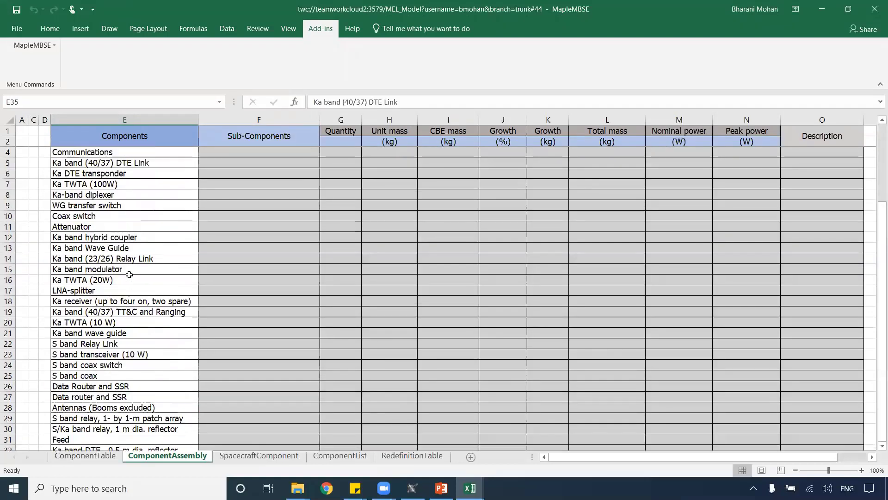
{"action": "left_click", "coordinate": [142, 164]}
{"action": "left_click", "coordinate": [131, 180]}
{"action": "left_click_drag", "start_coordinate": [131, 180], "coordinate": [135, 250]}
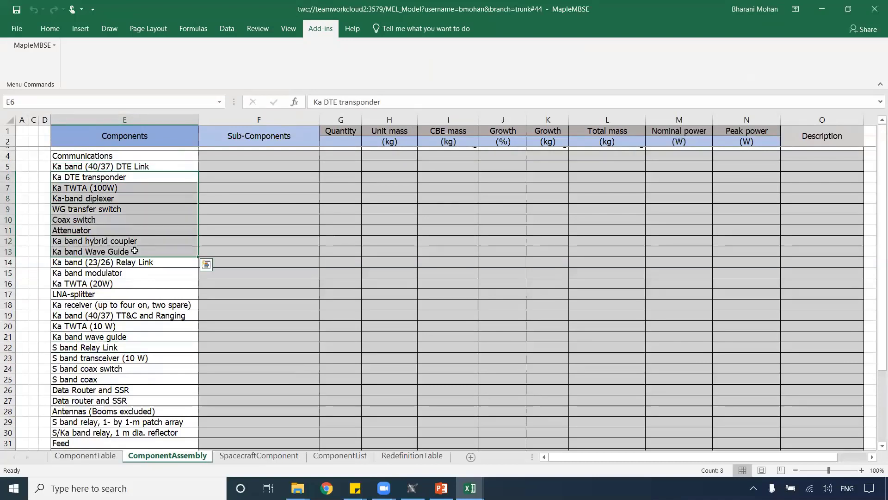
{"action": "key", "text": "ctrl+c"}
{"action": "scroll", "coordinate": [180, 293], "scroll_direction": "down", "scroll_amount": 3}
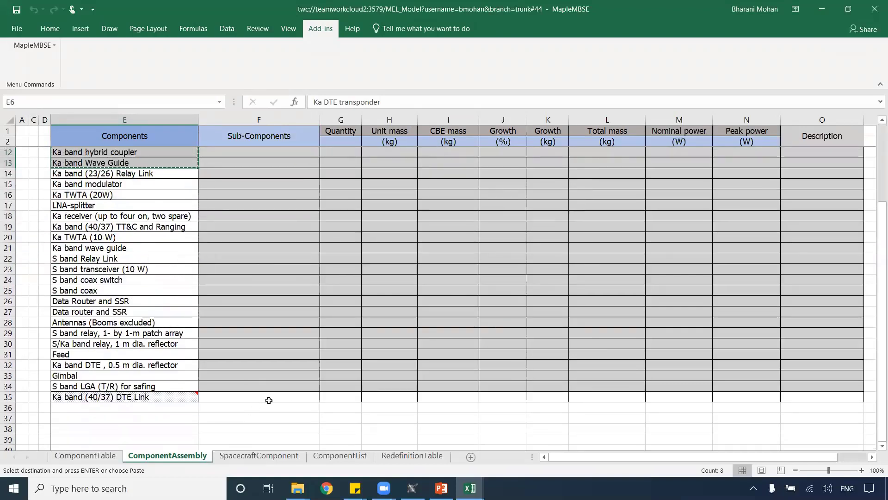
{"action": "left_click", "coordinate": [268, 399]}
{"action": "key", "text": "Return"}
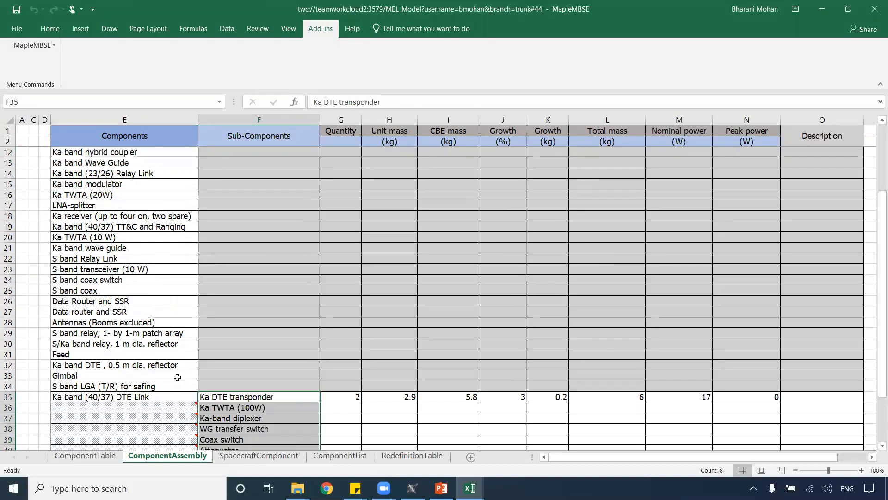
Step: Fill the Ka band (40/37) DTE Link parent name from E35 down to E42
{"action": "scroll", "coordinate": [180, 377], "scroll_direction": "down", "scroll_amount": 2}
{"action": "left_click", "coordinate": [184, 324]}
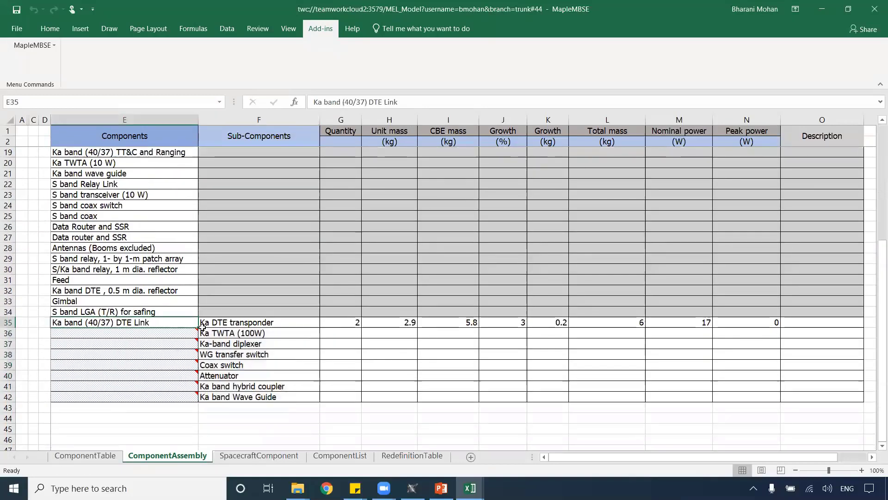
{"action": "left_click_drag", "start_coordinate": [198, 328], "coordinate": [196, 398]}
Step: Review the Ka band (40/37) DTE Link rows, checking parents, sub-components and their quantity, mass and power values
{"action": "left_click_drag", "start_coordinate": [249, 324], "coordinate": [252, 396]}
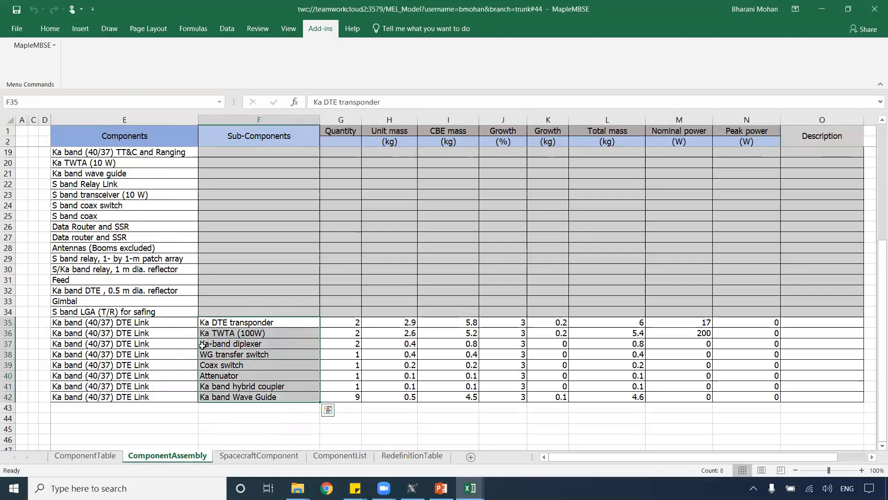
{"action": "left_click_drag", "start_coordinate": [160, 323], "coordinate": [165, 395]}
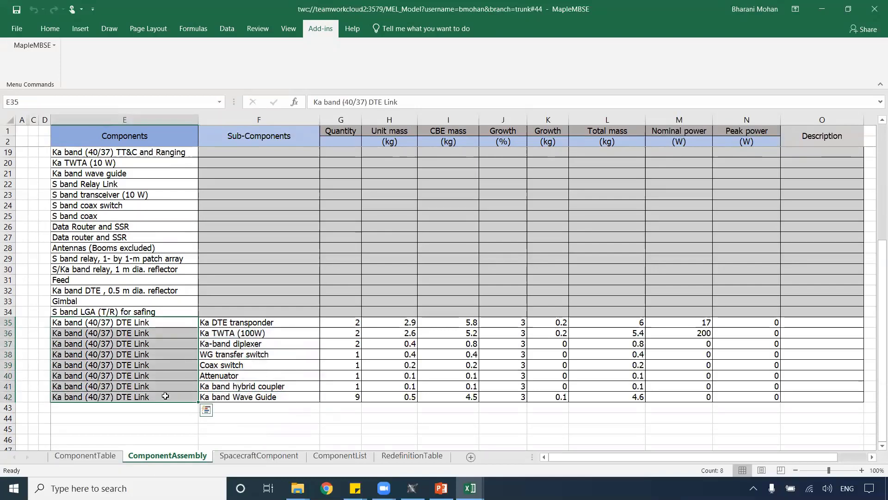
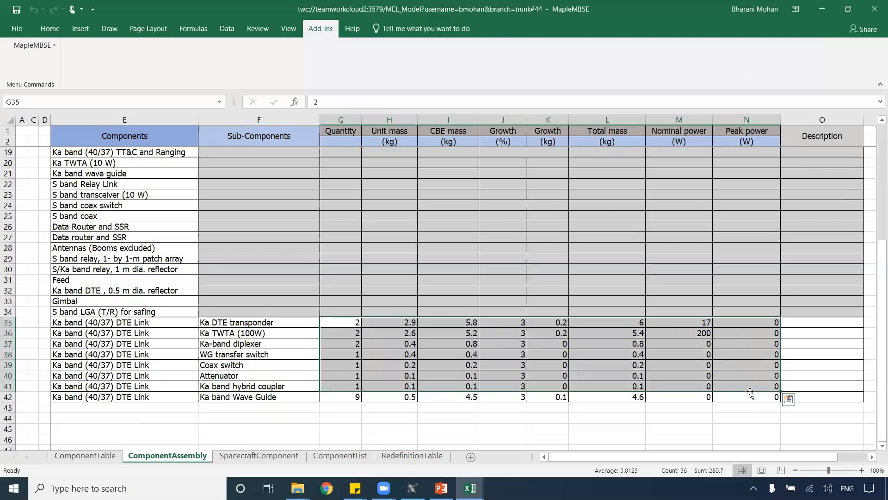
{"action": "left_click", "coordinate": [294, 330]}
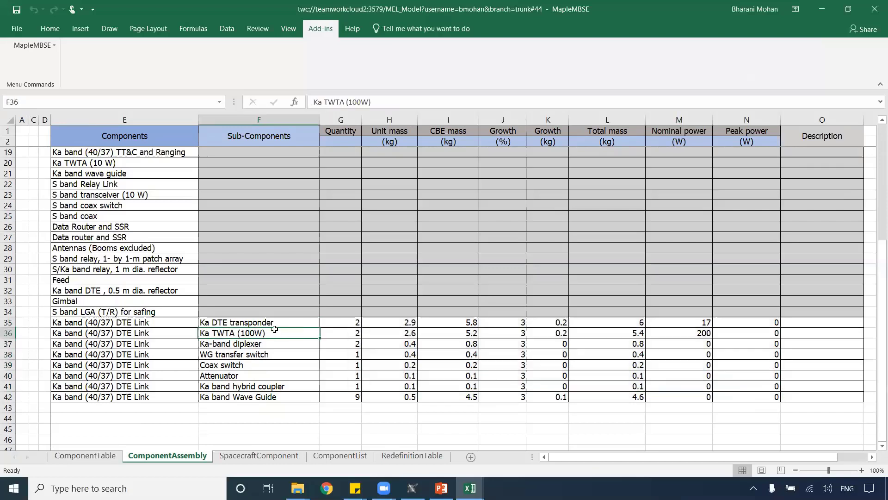
{"action": "left_click", "coordinate": [271, 323]}
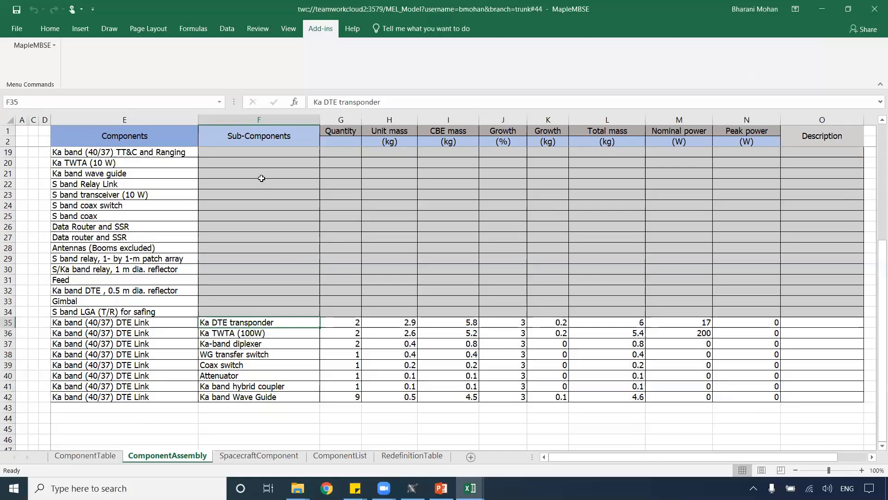
{"action": "scroll", "coordinate": [240, 379], "scroll_direction": "down", "scroll_amount": 1}
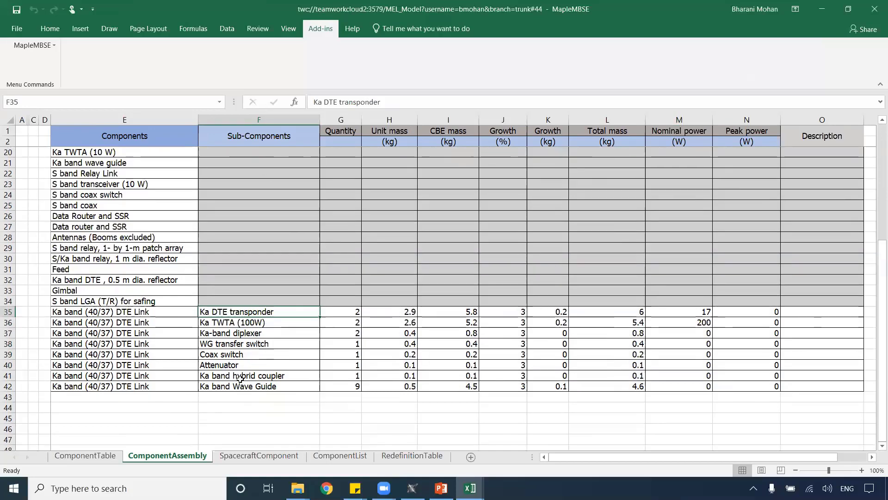
{"action": "scroll", "coordinate": [241, 380], "scroll_direction": "up", "scroll_amount": 2}
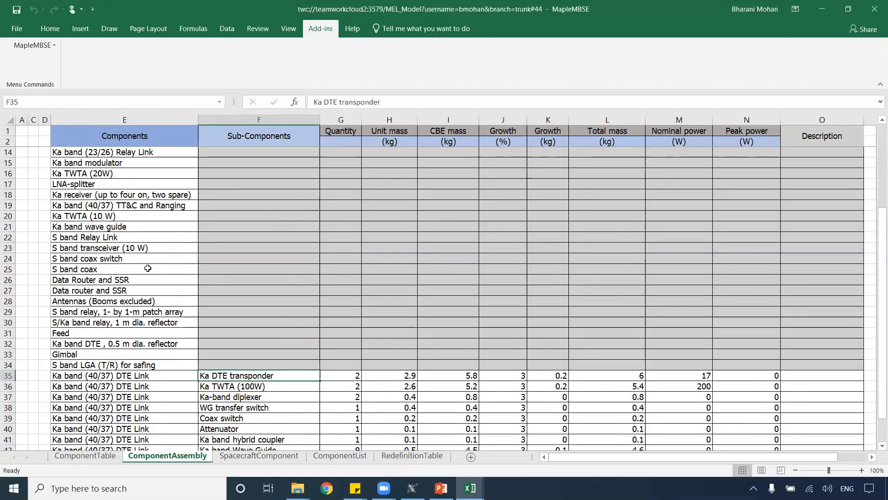
{"action": "scroll", "coordinate": [147, 268], "scroll_direction": "up", "scroll_amount": 1}
{"action": "scroll", "coordinate": [148, 267], "scroll_direction": "down", "scroll_amount": 1}
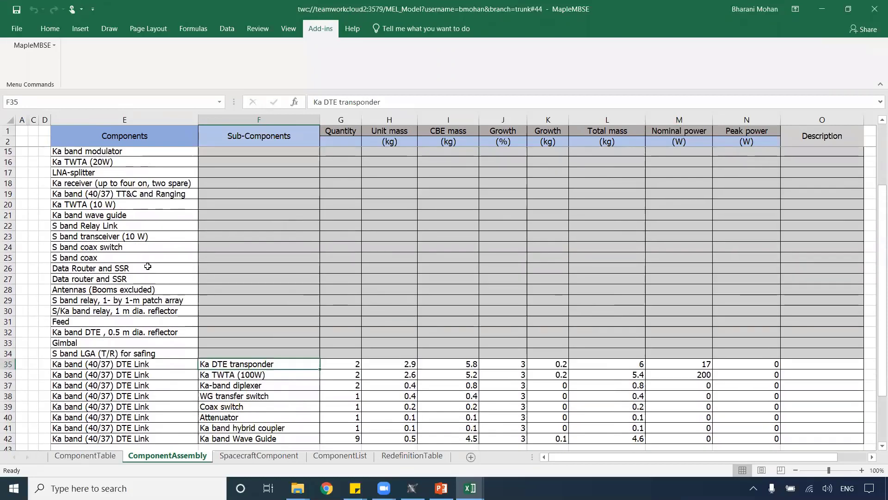
Step: Copy the Ka band (23/26) Relay Link component into the next empty Components row, cell E43
{"action": "scroll", "coordinate": [148, 267], "scroll_direction": "up", "scroll_amount": 3}
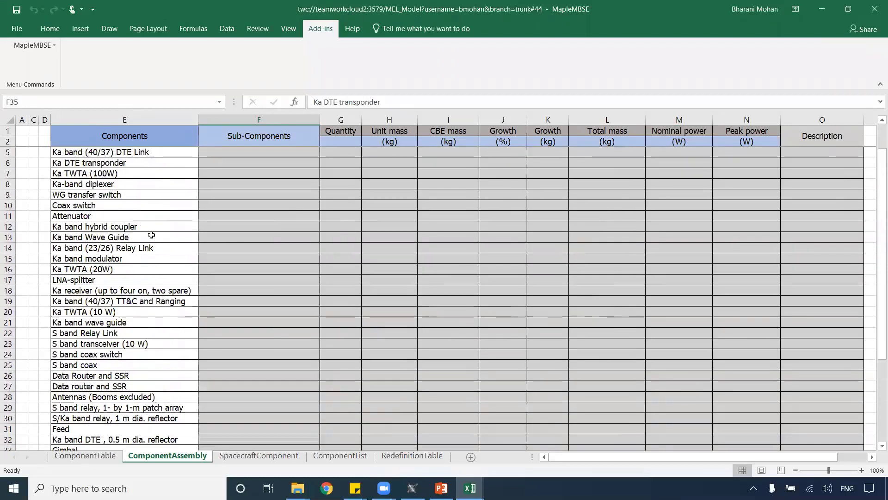
{"action": "left_click", "coordinate": [107, 248]}
{"action": "scroll", "coordinate": [199, 281], "scroll_direction": "down", "scroll_amount": 1}
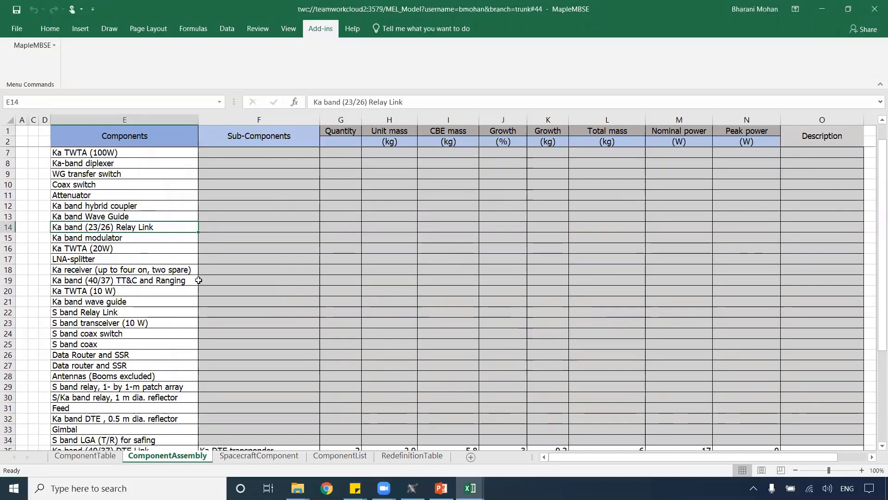
{"action": "key", "text": "ctrl+c"}
{"action": "scroll", "coordinate": [199, 281], "scroll_direction": "down", "scroll_amount": 5}
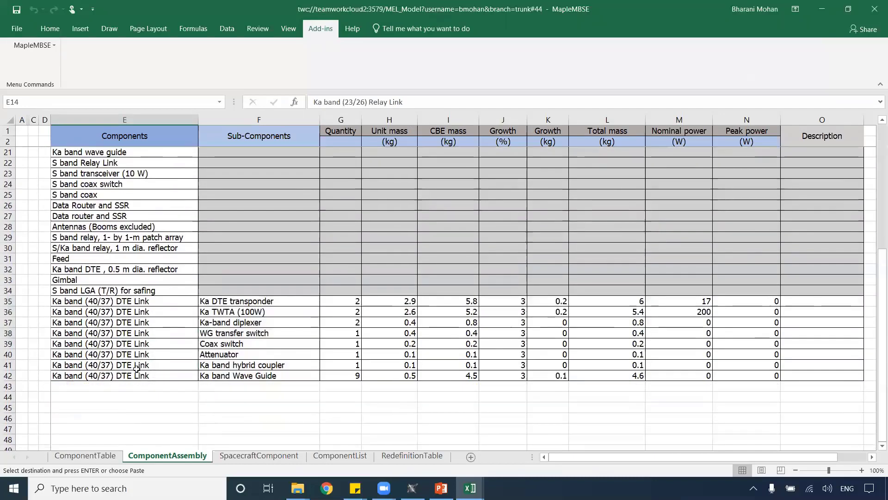
{"action": "left_click", "coordinate": [144, 384]}
{"action": "key", "text": "Return"}
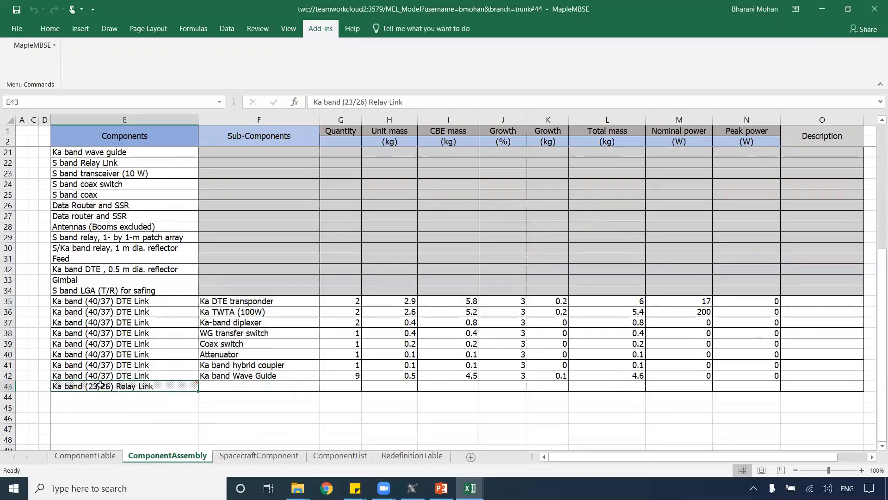
Step: Copy the components from Ka band modulator through Ka receiver (E15:E18) into the Sub-Components column starting at F43
{"action": "scroll", "coordinate": [114, 271], "scroll_direction": "up", "scroll_amount": 4}
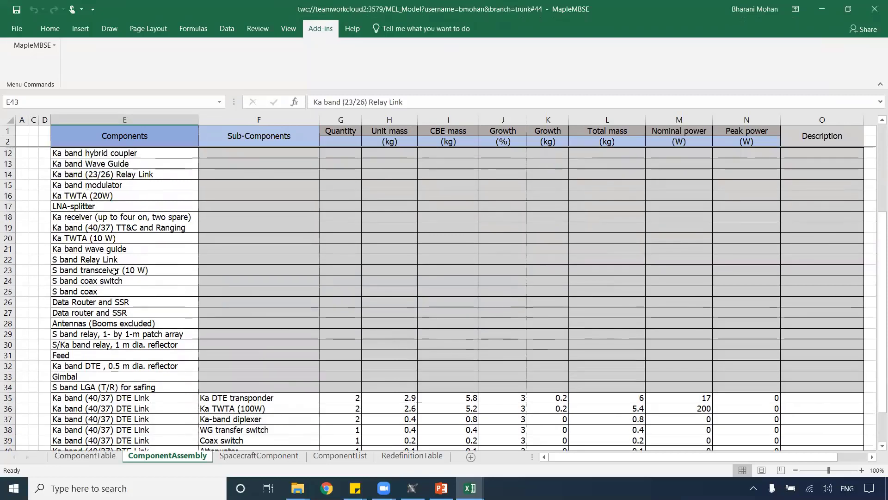
{"action": "left_click_drag", "start_coordinate": [118, 196], "coordinate": [116, 225]}
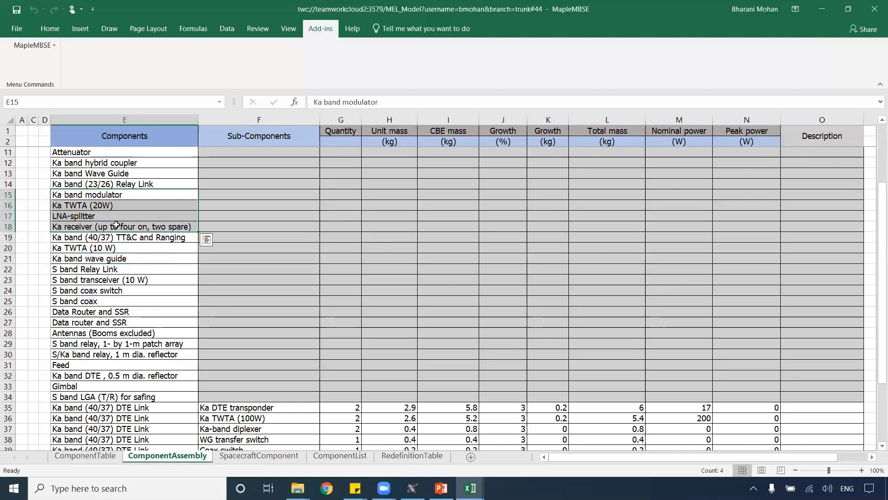
{"action": "key", "text": "ctrl+c"}
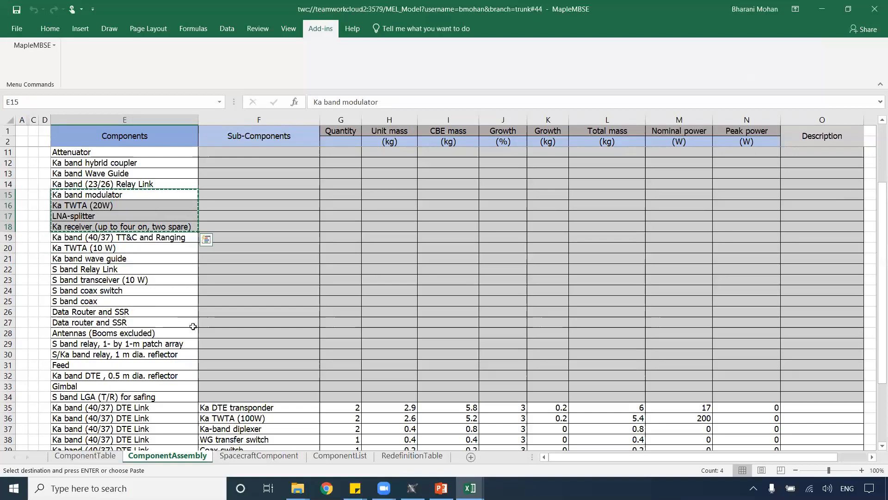
{"action": "scroll", "coordinate": [193, 326], "scroll_direction": "down", "scroll_amount": 5}
{"action": "left_click", "coordinate": [226, 322]}
{"action": "key", "text": "Return"}
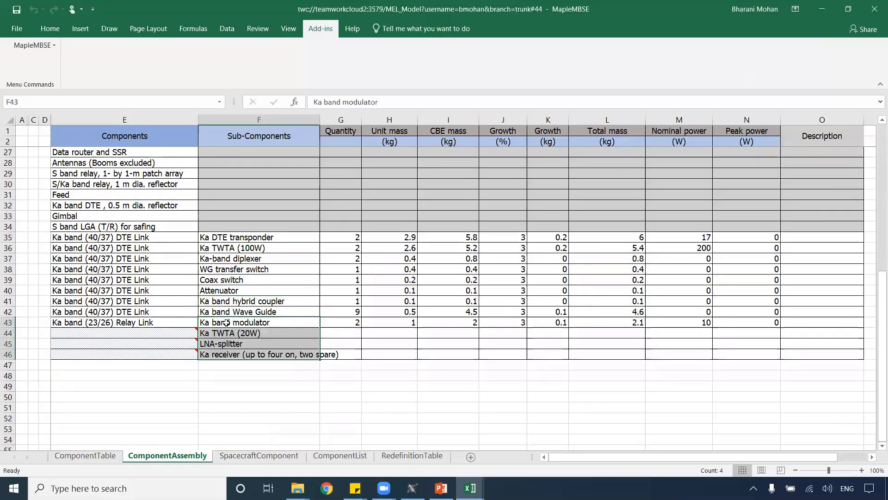
Step: Fill the Ka band (23/26) Relay Link parent name from E43 down to E46
{"action": "left_click", "coordinate": [179, 316]}
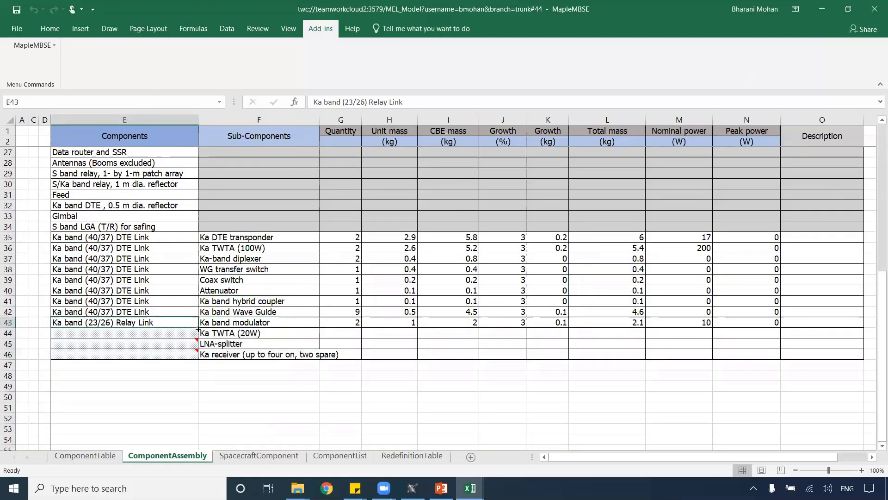
{"action": "left_click_drag", "start_coordinate": [198, 328], "coordinate": [196, 364]}
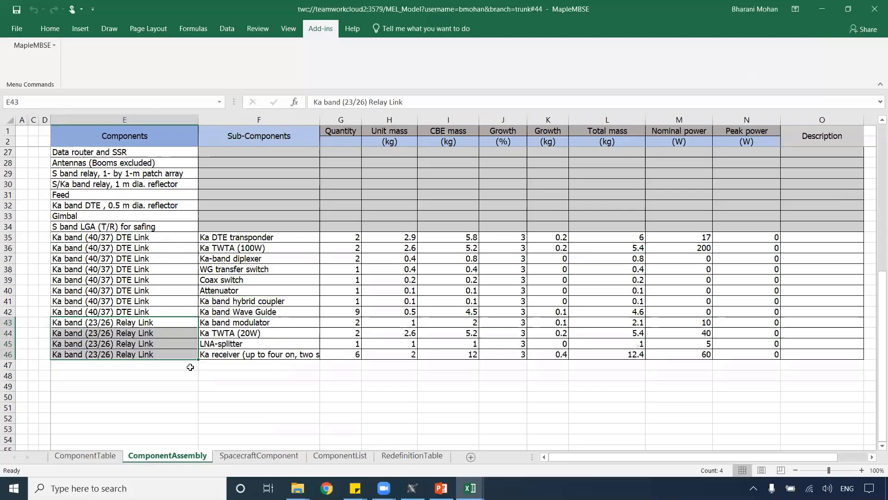
{"action": "left_click", "coordinate": [178, 365]}
Step: Copy the Ka band (40/37) TT&C and Ranging component into the next empty Components row, cell E47
{"action": "scroll", "coordinate": [152, 262], "scroll_direction": "up", "scroll_amount": 3}
{"action": "scroll", "coordinate": [153, 262], "scroll_direction": "up", "scroll_amount": 3}
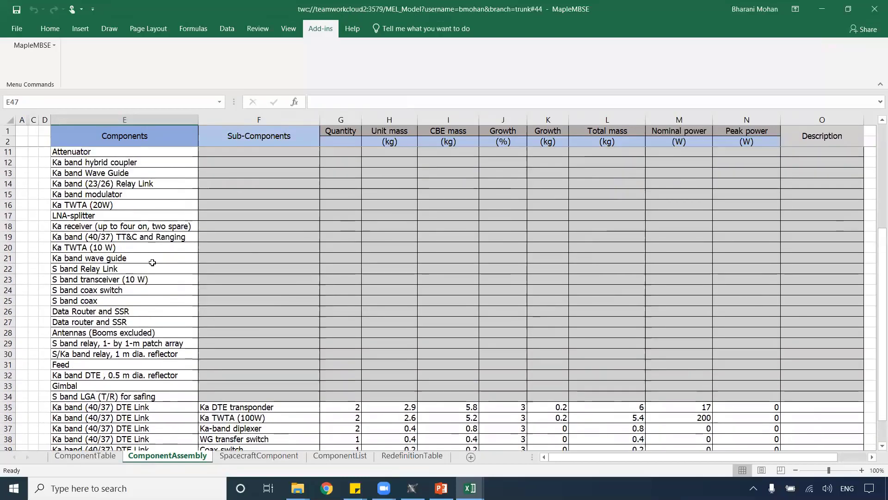
{"action": "left_click", "coordinate": [108, 184]}
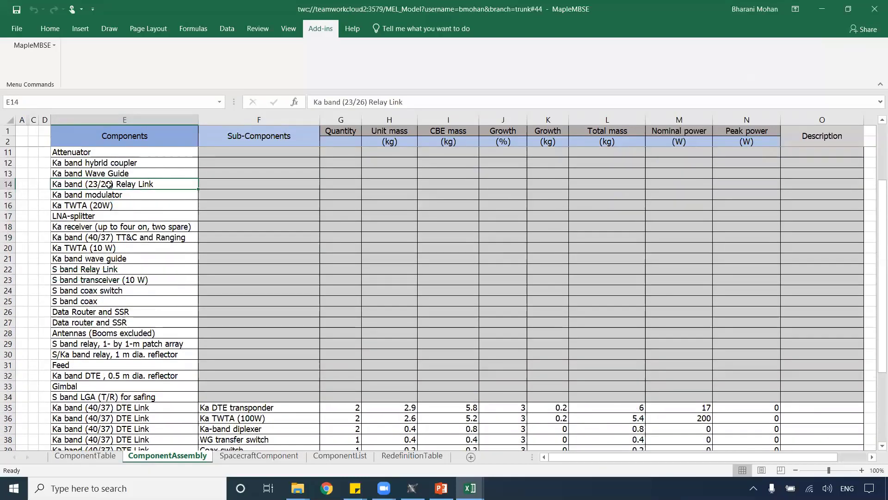
{"action": "left_click", "coordinate": [106, 238]}
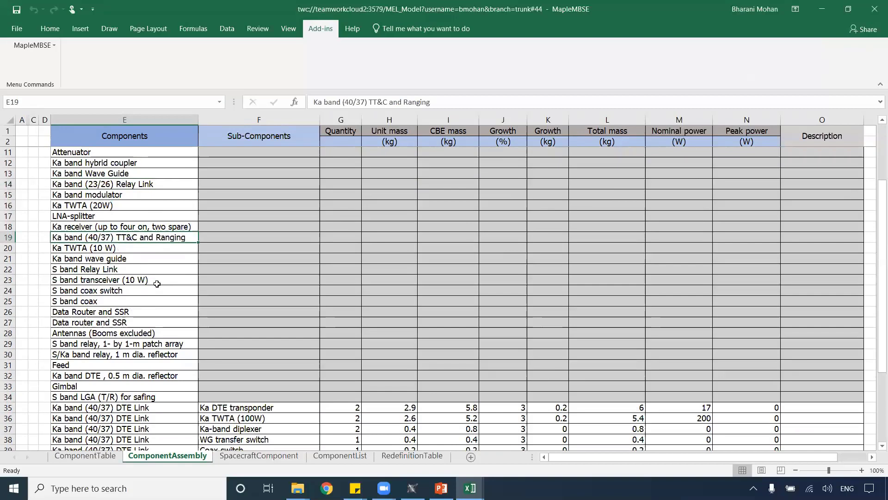
{"action": "key", "text": "ctrl+c"}
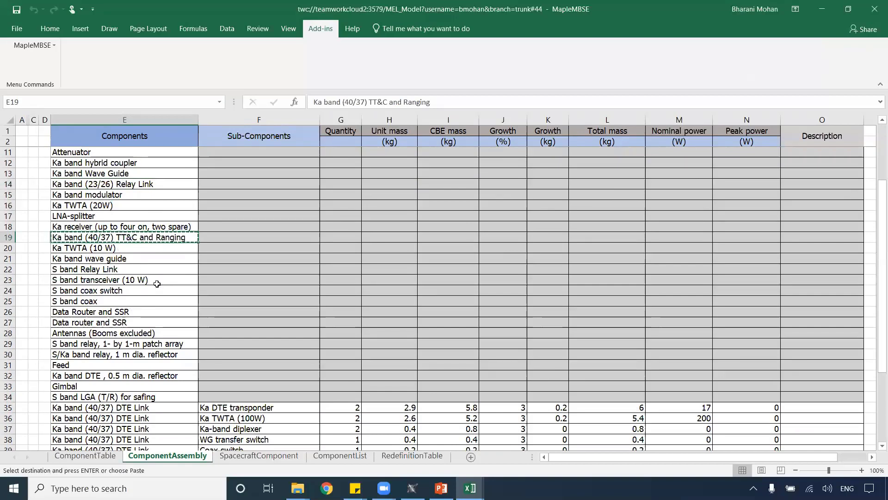
{"action": "scroll", "coordinate": [157, 284], "scroll_direction": "down", "scroll_amount": 5}
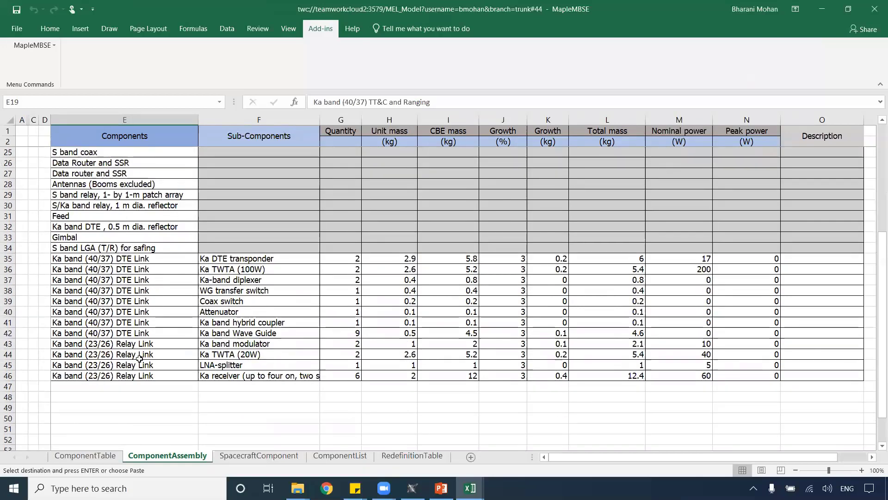
{"action": "left_click", "coordinate": [142, 386]}
{"action": "key", "text": "Return"}
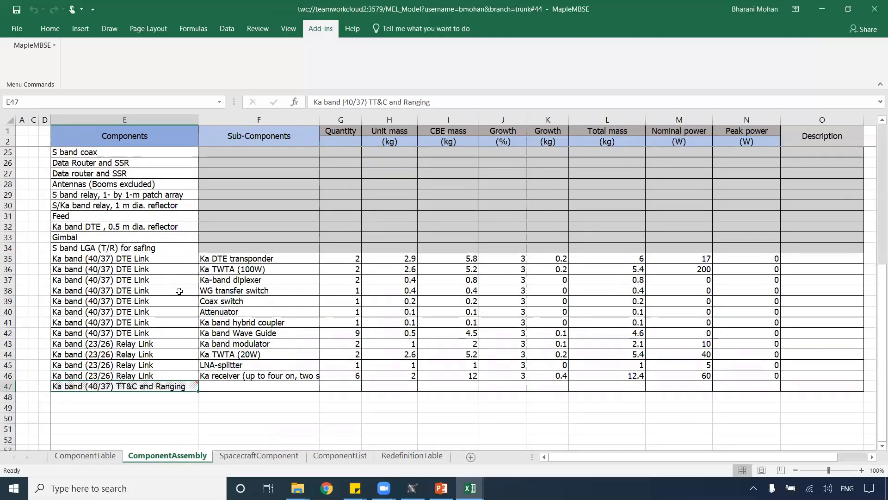
Step: Copy Ka TWTA (10 W) and Ka band wave guide (E20:E21) into Sub-Components from F47, and fill the Ka band (40/37) TT&C and Ranging parent down to E48
{"action": "scroll", "coordinate": [179, 282], "scroll_direction": "up", "scroll_amount": 4}
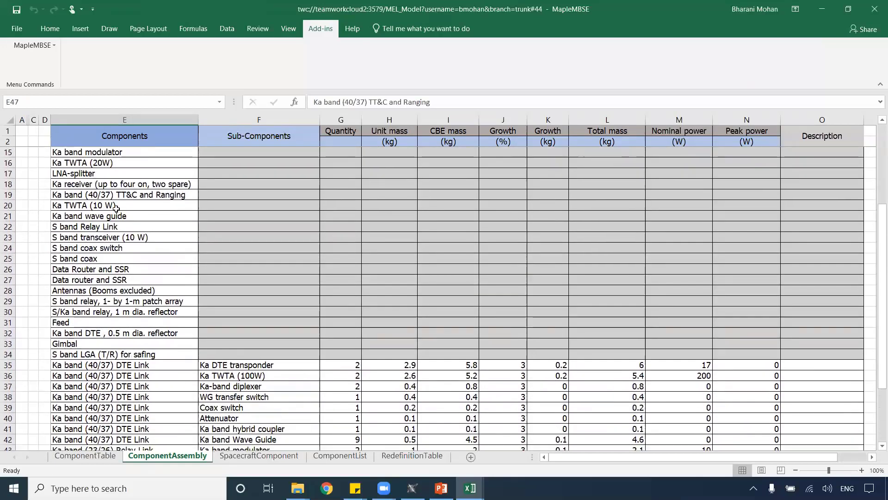
{"action": "left_click_drag", "start_coordinate": [120, 205], "coordinate": [127, 216]}
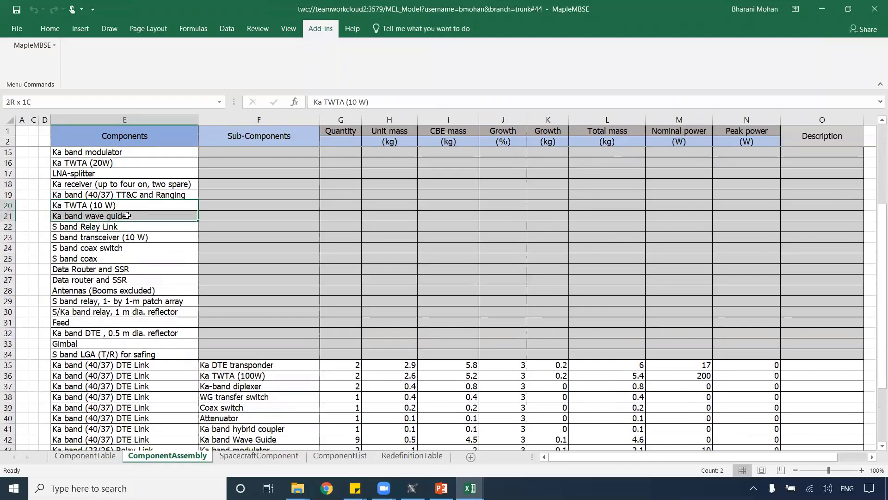
{"action": "key", "text": "ctrl+c"}
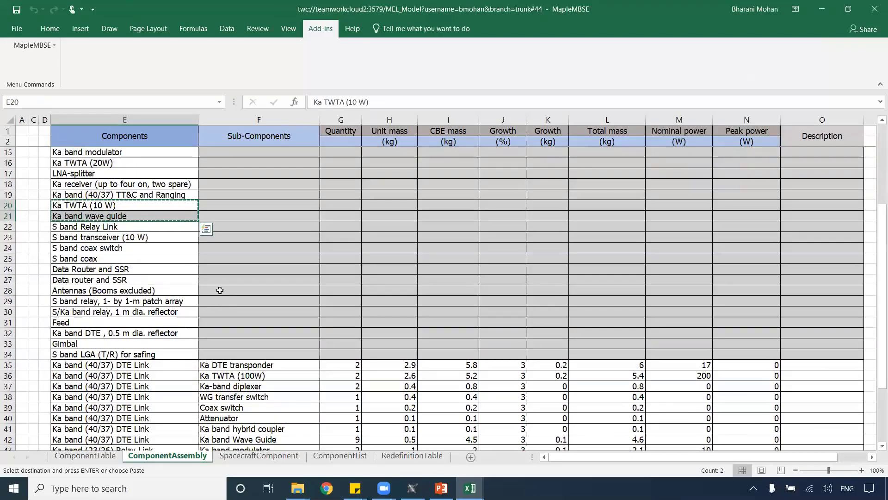
{"action": "scroll", "coordinate": [220, 295], "scroll_direction": "down", "scroll_amount": 3}
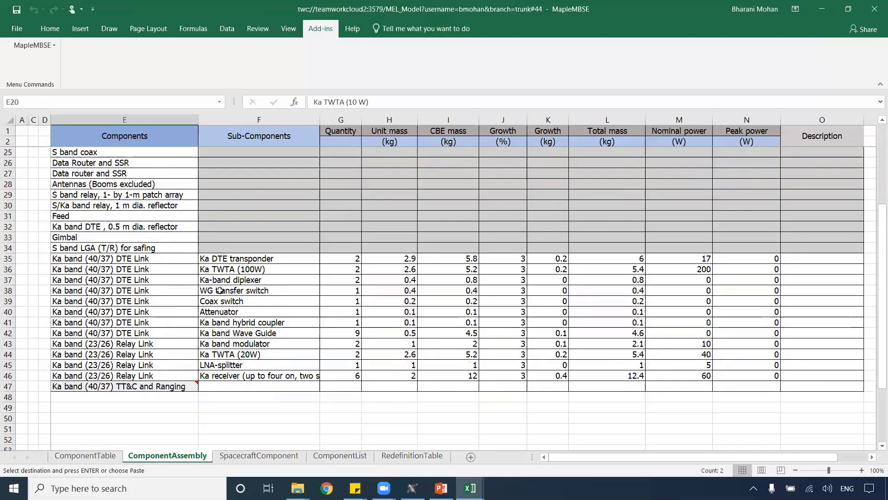
{"action": "left_click", "coordinate": [245, 383]}
{"action": "key", "text": "Return"}
{"action": "left_click", "coordinate": [188, 387]}
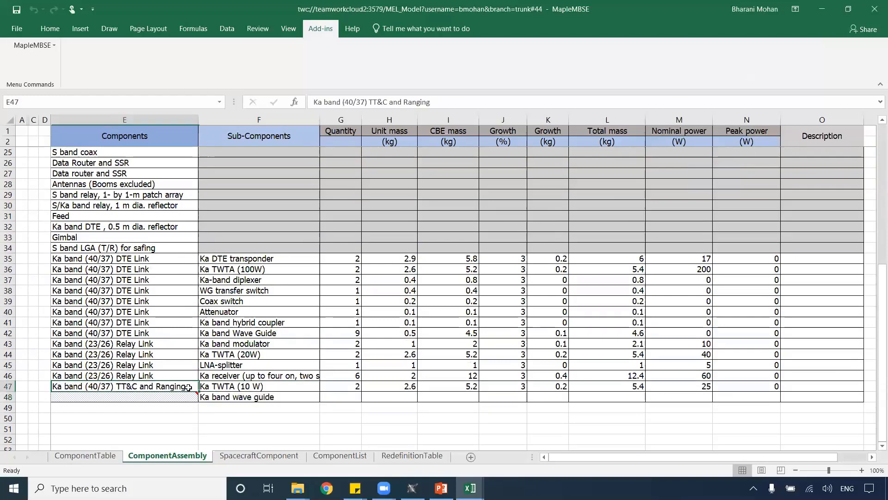
{"action": "left_click_drag", "start_coordinate": [199, 392], "coordinate": [199, 399]}
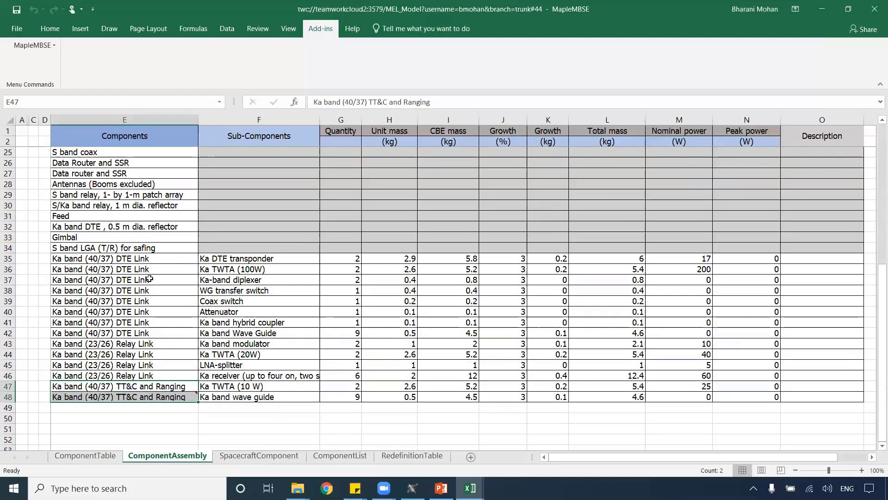
Step: Copy the S band Relay Link component from E22 into the next empty Components row, cell E49
{"action": "scroll", "coordinate": [149, 277], "scroll_direction": "up", "scroll_amount": 1}
{"action": "scroll", "coordinate": [149, 277], "scroll_direction": "up", "scroll_amount": 2}
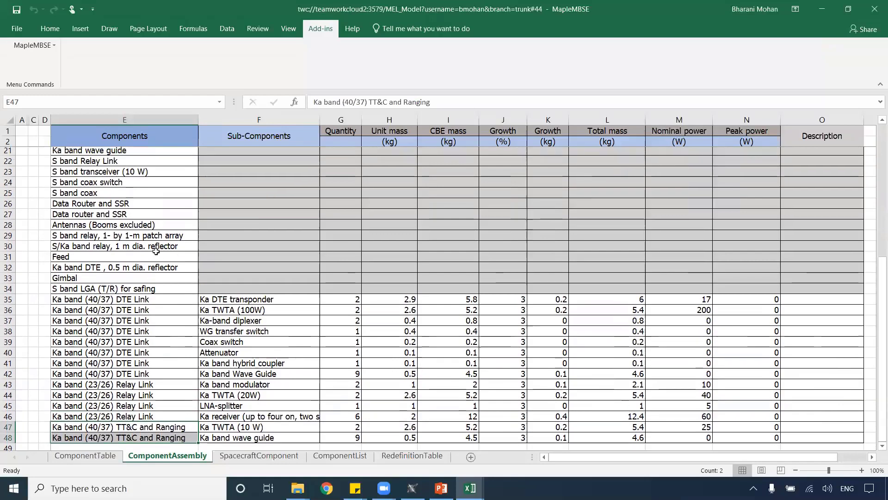
{"action": "scroll", "coordinate": [156, 251], "scroll_direction": "up", "scroll_amount": 1}
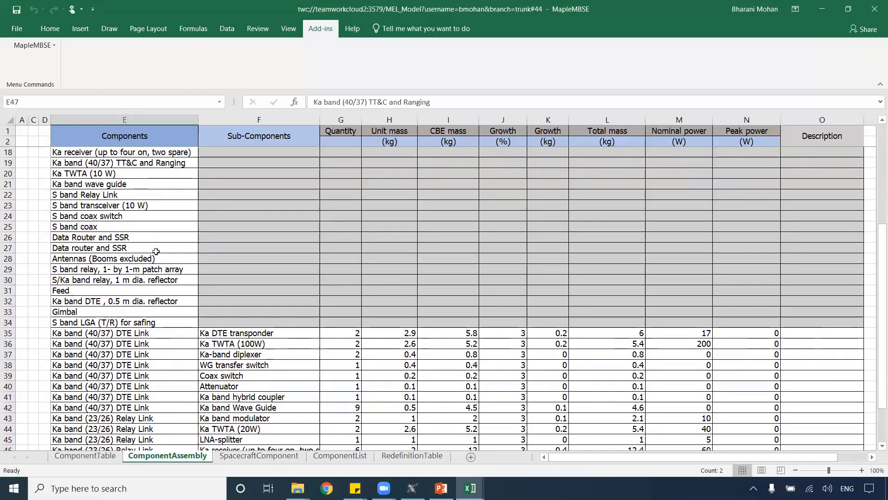
{"action": "left_click", "coordinate": [124, 186]}
{"action": "left_click", "coordinate": [125, 195]}
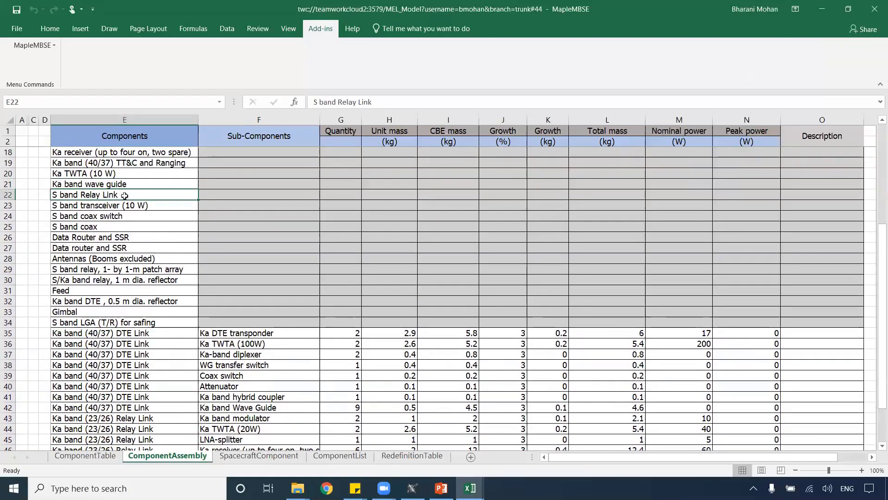
{"action": "key", "text": "ctrl+c"}
{"action": "scroll", "coordinate": [133, 330], "scroll_direction": "down", "scroll_amount": 4}
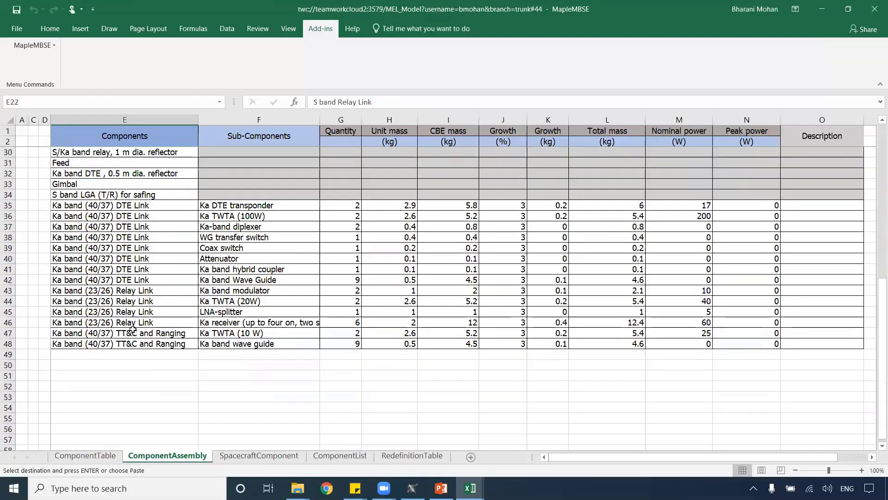
{"action": "left_click", "coordinate": [133, 354]}
{"action": "key", "text": "Return"}
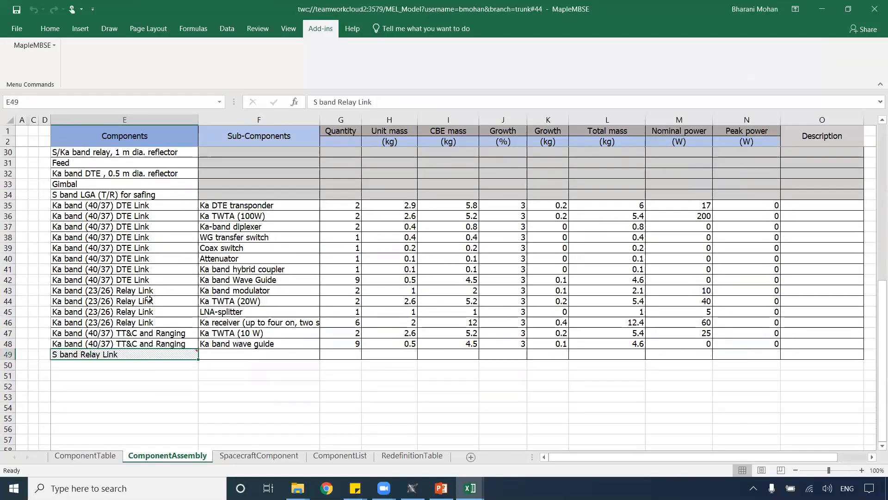
Step: Copy the components from S band transceiver (10 W) through S band coax (E23:E25) into the Sub-Components column starting at F49
{"action": "scroll", "coordinate": [149, 298], "scroll_direction": "up", "scroll_amount": 2}
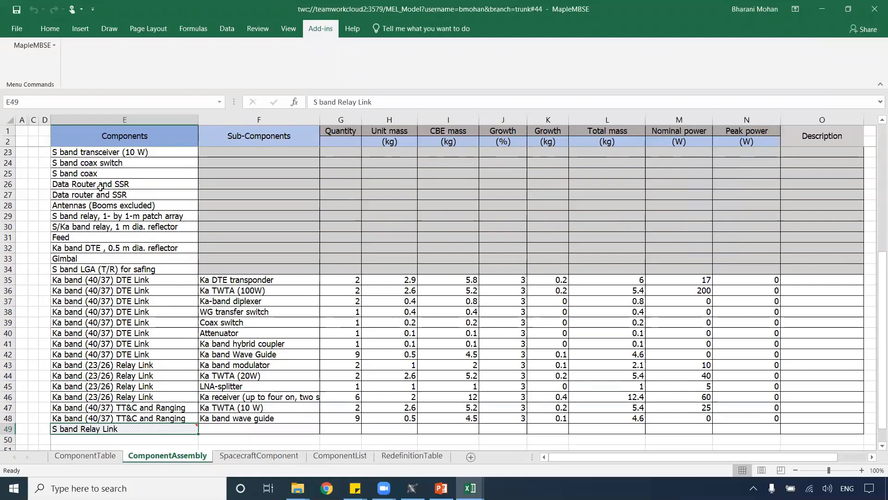
{"action": "scroll", "coordinate": [100, 187], "scroll_direction": "up", "scroll_amount": 1}
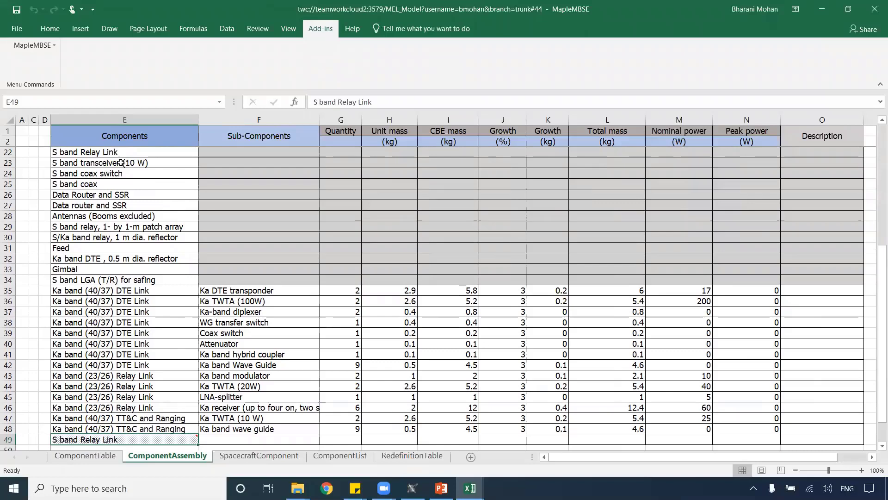
{"action": "left_click_drag", "start_coordinate": [121, 162], "coordinate": [120, 184]}
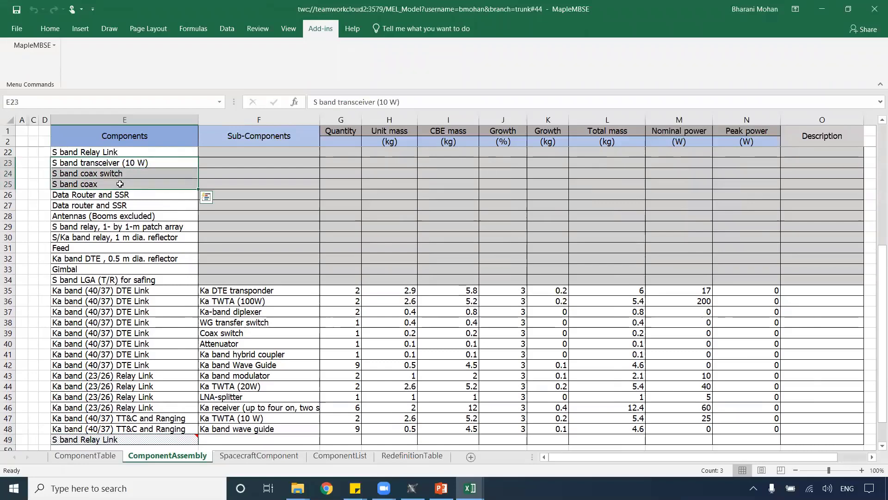
{"action": "key", "text": "ctrl+c"}
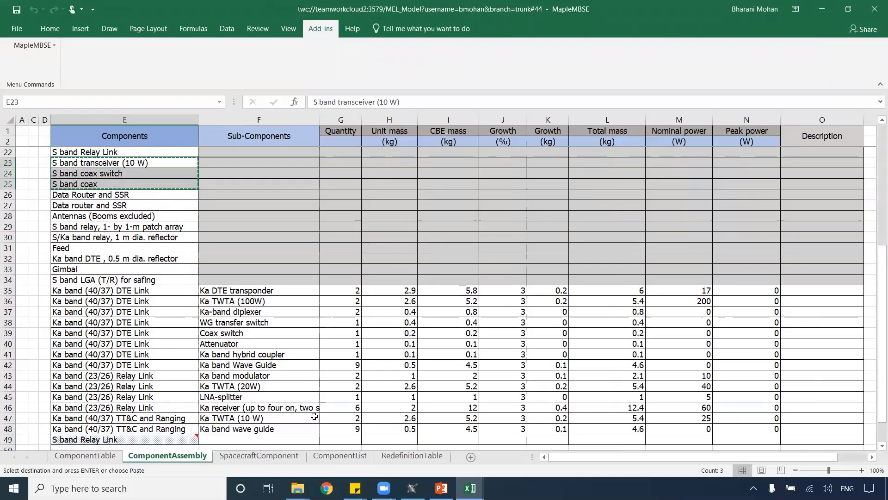
{"action": "left_click", "coordinate": [267, 436]}
{"action": "key", "text": "Return"}
Step: Fill the S band Relay Link parent name from E49 down to E51
{"action": "scroll", "coordinate": [266, 437], "scroll_direction": "down", "scroll_amount": 4}
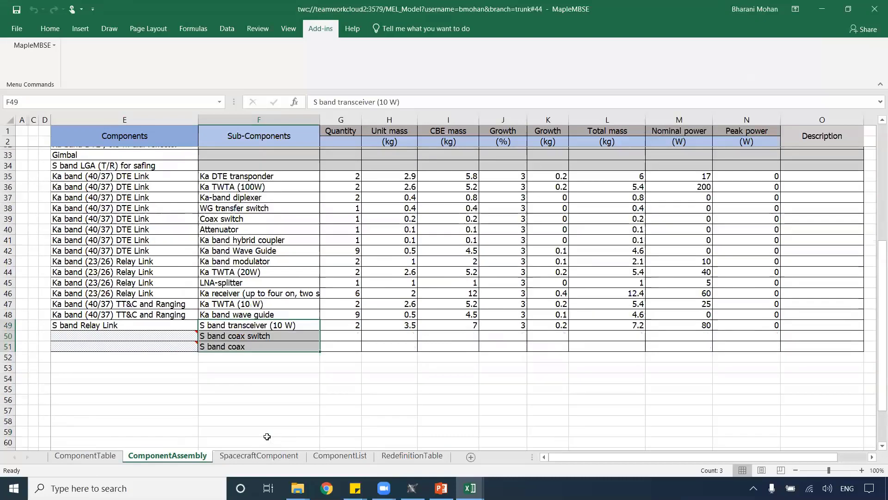
{"action": "scroll", "coordinate": [267, 436], "scroll_direction": "down", "scroll_amount": 3}
{"action": "left_click", "coordinate": [187, 237]}
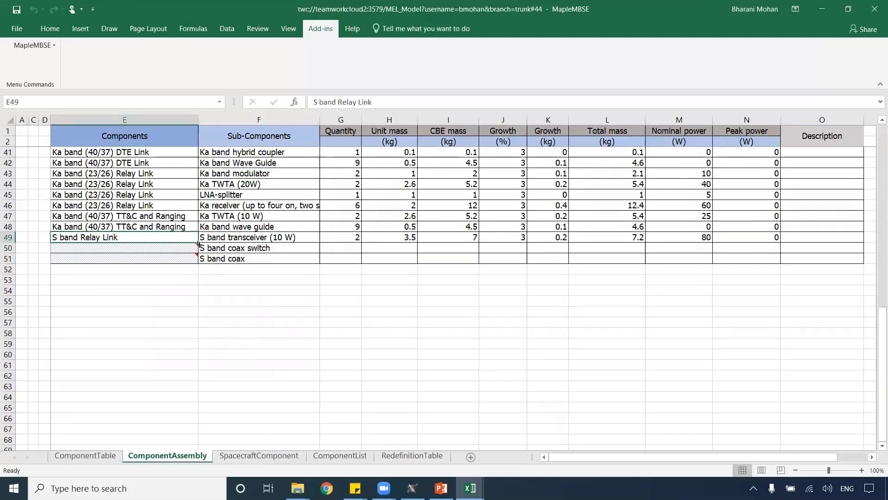
{"action": "left_click_drag", "start_coordinate": [199, 244], "coordinate": [199, 263]}
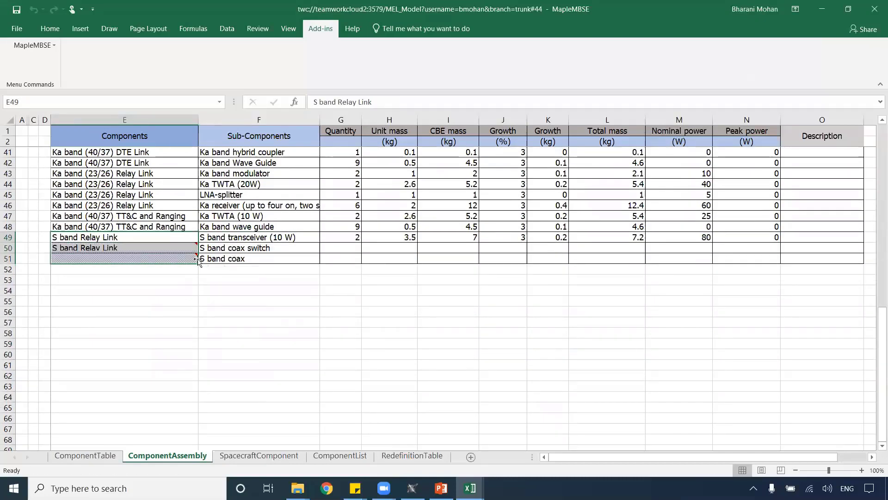
{"action": "left_click", "coordinate": [255, 258]}
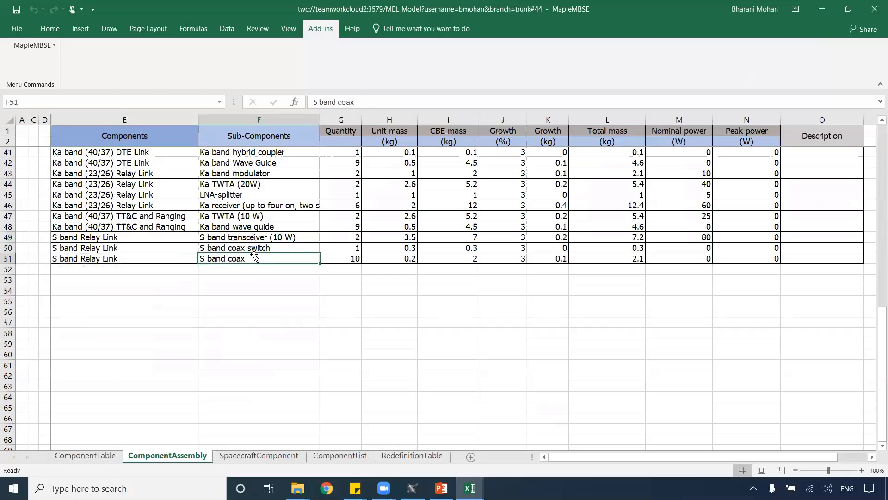
{"action": "left_click", "coordinate": [157, 257]}
{"action": "left_click", "coordinate": [146, 252]}
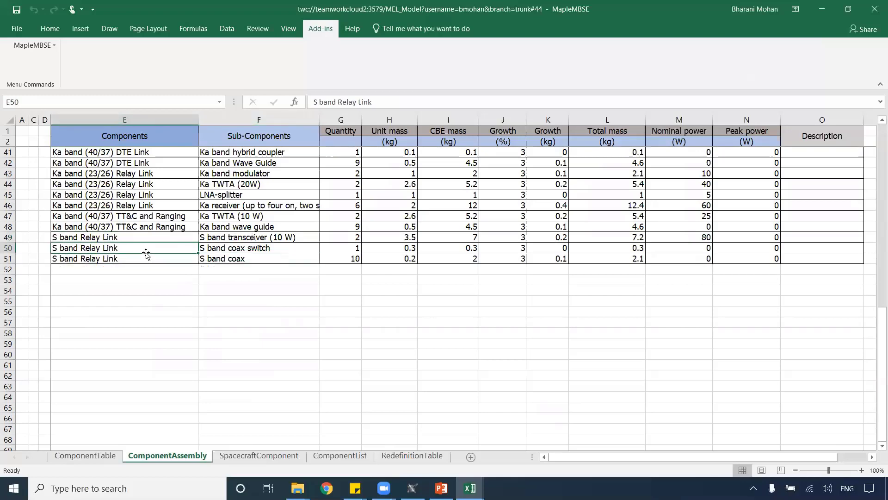
Step: Copy the Data Router and SSR component from E26 into the next empty Components row, cell E52
{"action": "scroll", "coordinate": [146, 254], "scroll_direction": "up", "scroll_amount": 5}
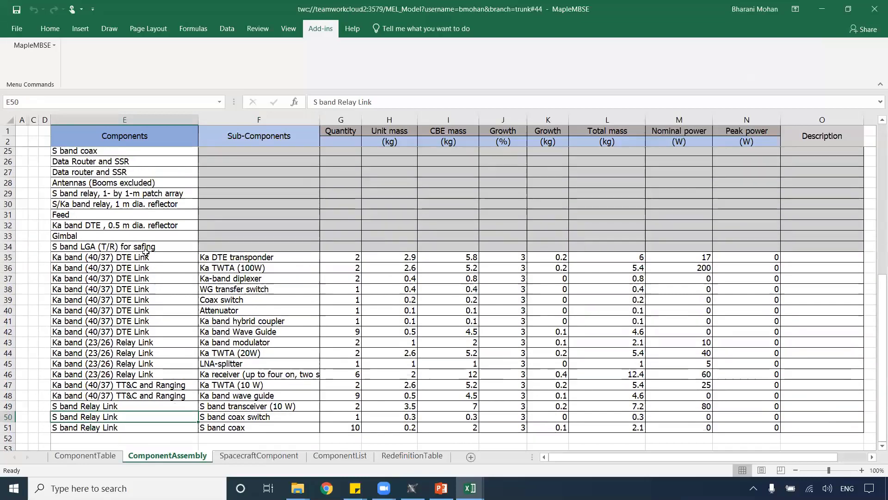
{"action": "scroll", "coordinate": [146, 183], "scroll_direction": "up", "scroll_amount": 1}
{"action": "left_click", "coordinate": [109, 172]}
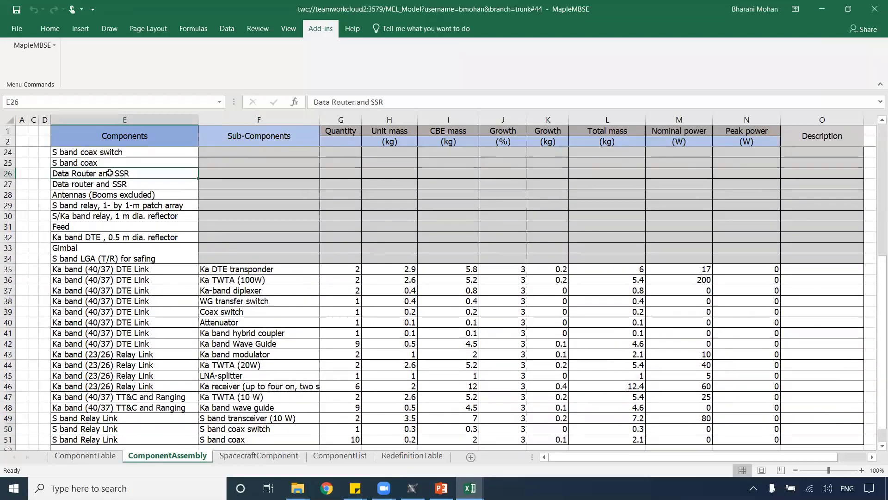
{"action": "key", "text": "ctrl+c"}
{"action": "left_click", "coordinate": [116, 185]}
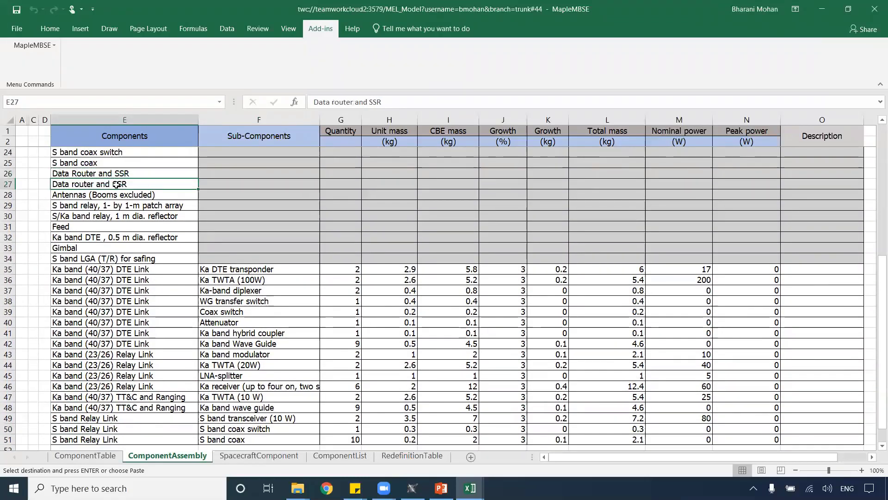
{"action": "scroll", "coordinate": [155, 254], "scroll_direction": "down", "scroll_amount": 4}
{"action": "left_click", "coordinate": [145, 322]}
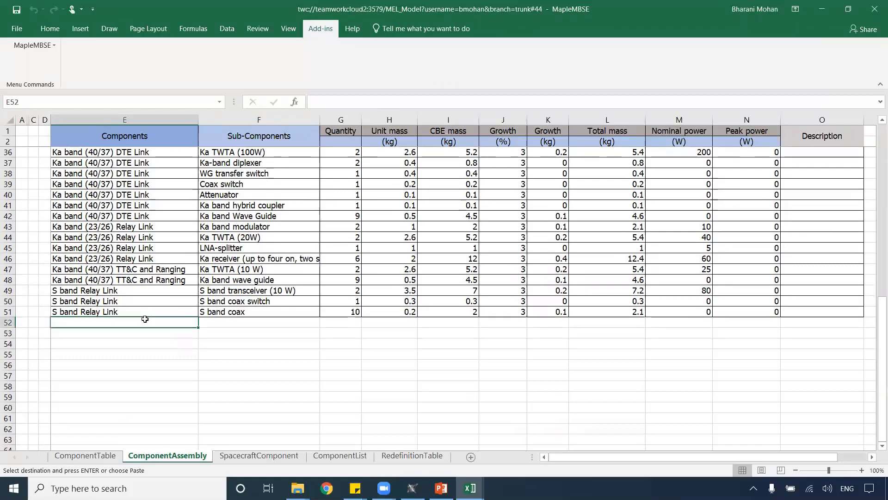
{"action": "key", "text": "Return"}
Step: Copy the Data router and SSR component from E27 into the Sub-Components column at F52
{"action": "scroll", "coordinate": [160, 256], "scroll_direction": "up", "scroll_amount": 4}
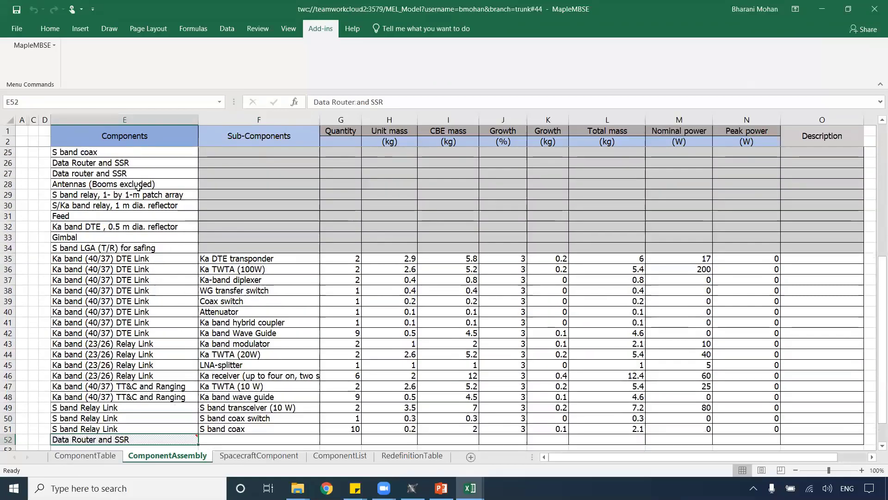
{"action": "left_click", "coordinate": [139, 248]}
{"action": "left_click", "coordinate": [122, 172]}
{"action": "key", "text": "ctrl+c"}
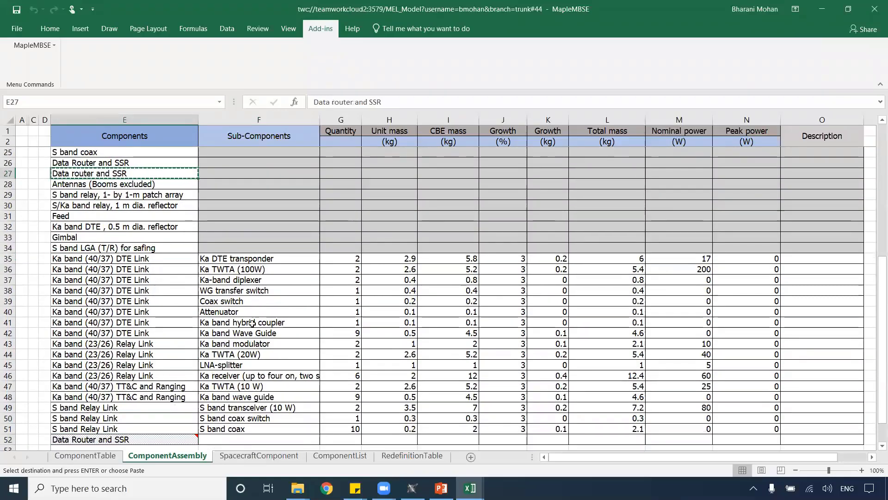
{"action": "scroll", "coordinate": [229, 309], "scroll_direction": "down", "scroll_amount": 4}
{"action": "left_click", "coordinate": [227, 301]}
{"action": "key", "text": "Return"}
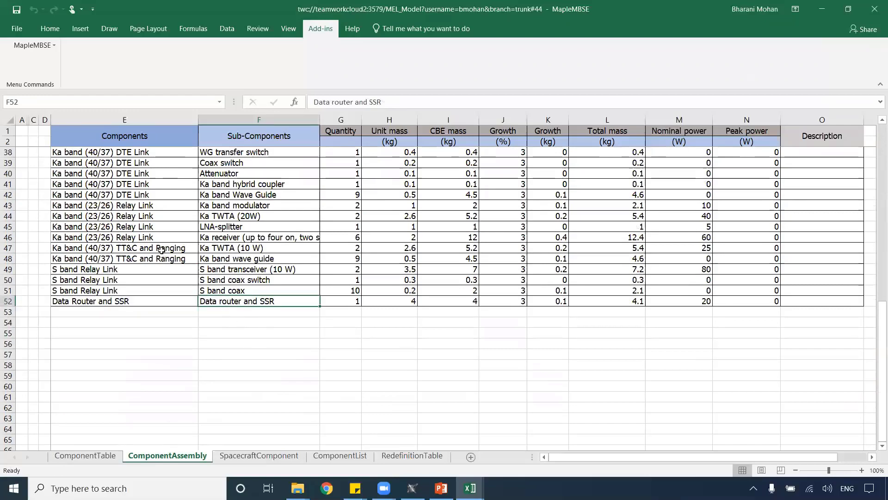
Step: Copy the Antennas (Booms excluded) component from E28 into the next empty Components row, cell E53
{"action": "scroll", "coordinate": [152, 234], "scroll_direction": "up", "scroll_amount": 3}
{"action": "scroll", "coordinate": [153, 233], "scroll_direction": "up", "scroll_amount": 2}
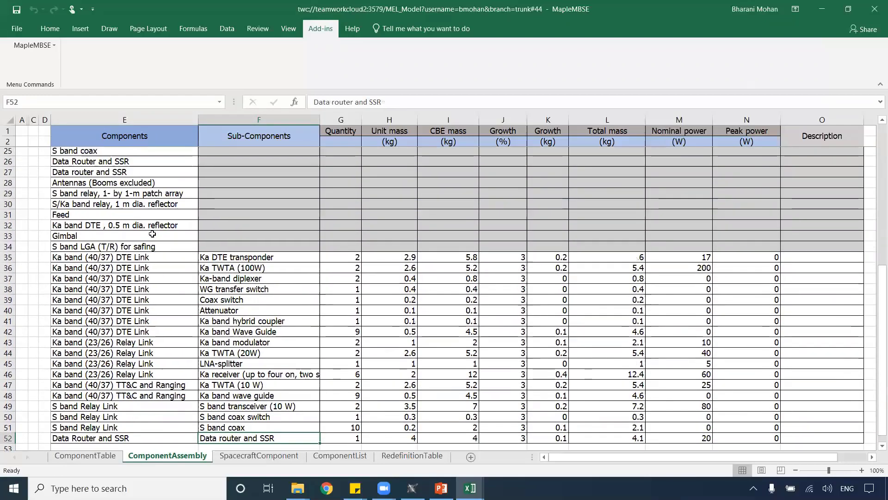
{"action": "left_click", "coordinate": [113, 190]}
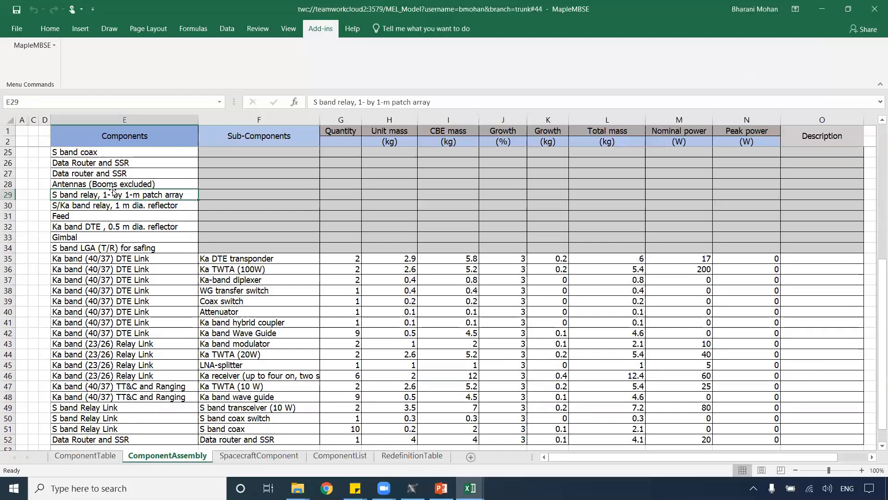
{"action": "left_click", "coordinate": [82, 183]}
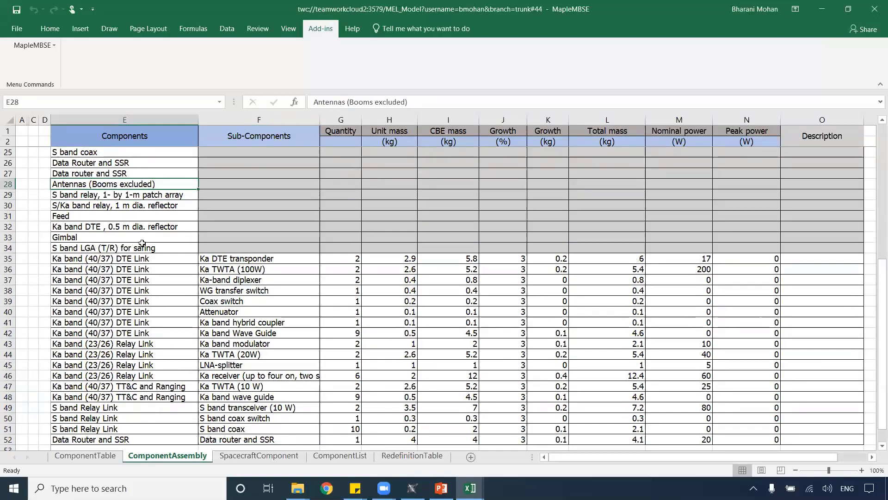
{"action": "key", "text": "ctrl+c"}
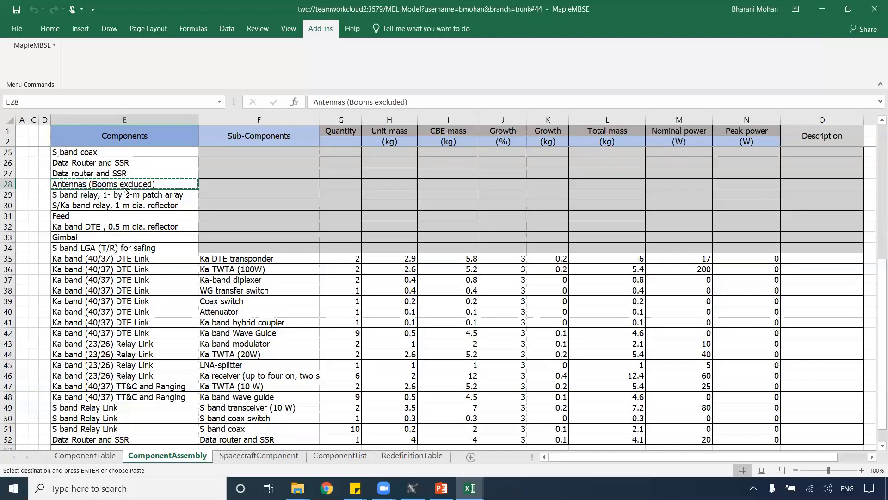
{"action": "scroll", "coordinate": [120, 324], "scroll_direction": "down", "scroll_amount": 3}
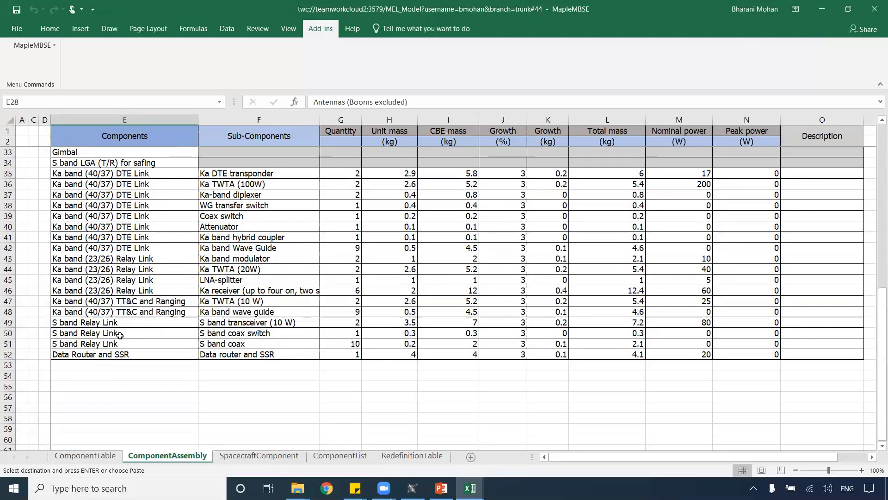
{"action": "left_click", "coordinate": [120, 363]}
{"action": "key", "text": "Return"}
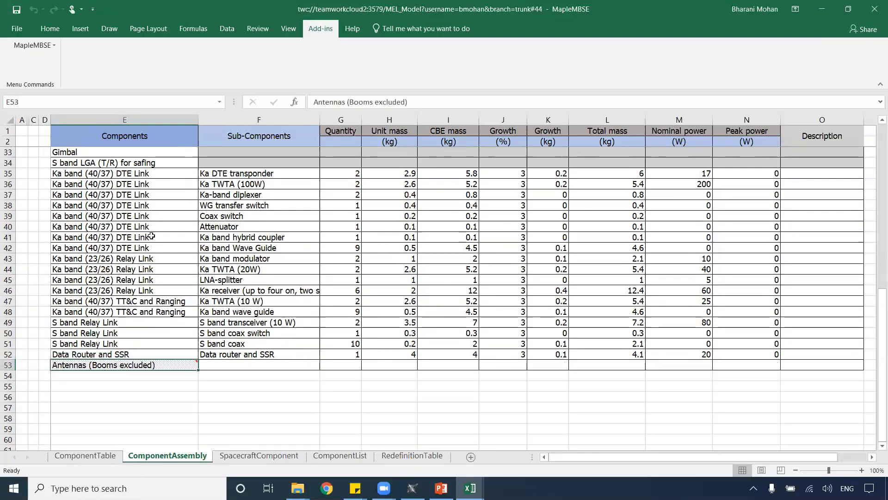
Step: Copy the six antenna parts in E29:E34, from S band relay patch array to S band LGA, into the Sub-Components column starting at F53
{"action": "scroll", "coordinate": [150, 236], "scroll_direction": "up", "scroll_amount": 4}
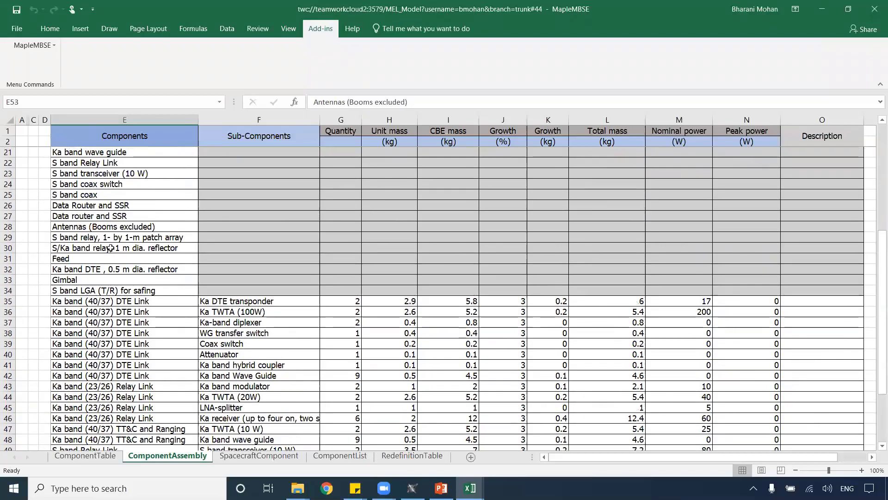
{"action": "left_click_drag", "start_coordinate": [98, 239], "coordinate": [111, 290]}
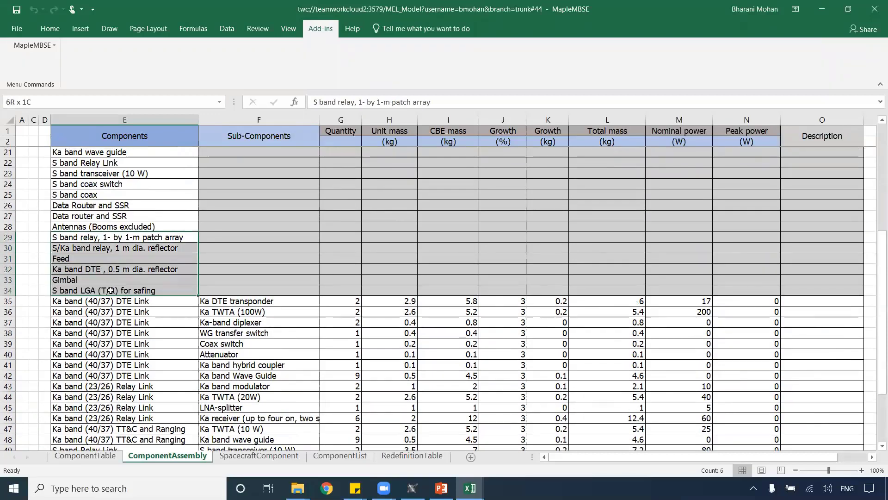
{"action": "key", "text": "ctrl+c"}
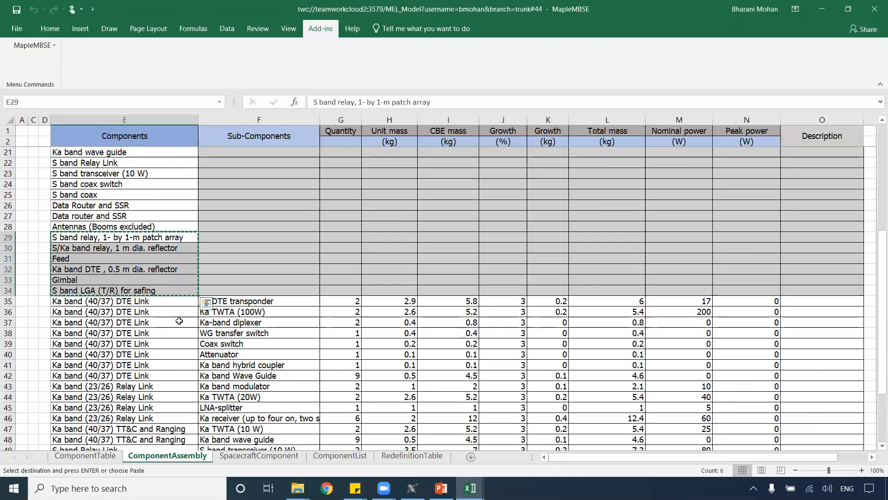
{"action": "scroll", "coordinate": [179, 320], "scroll_direction": "down", "scroll_amount": 3}
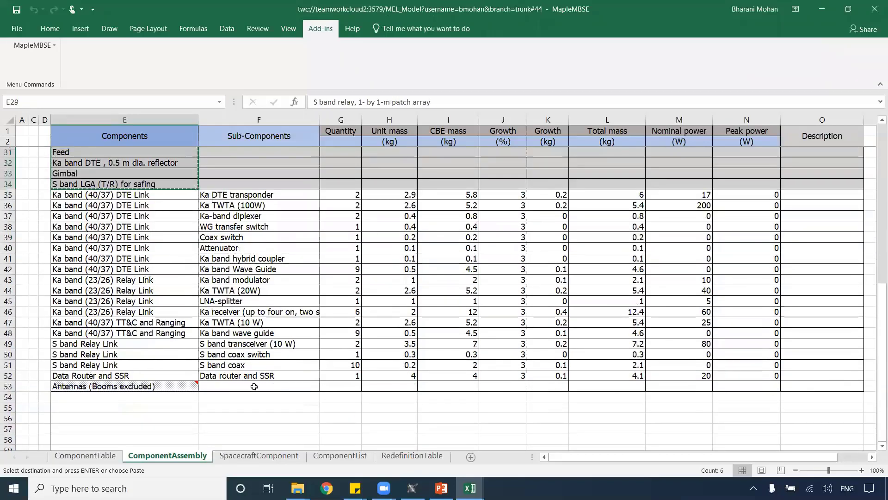
{"action": "left_click", "coordinate": [254, 386]}
{"action": "key", "text": "Return"}
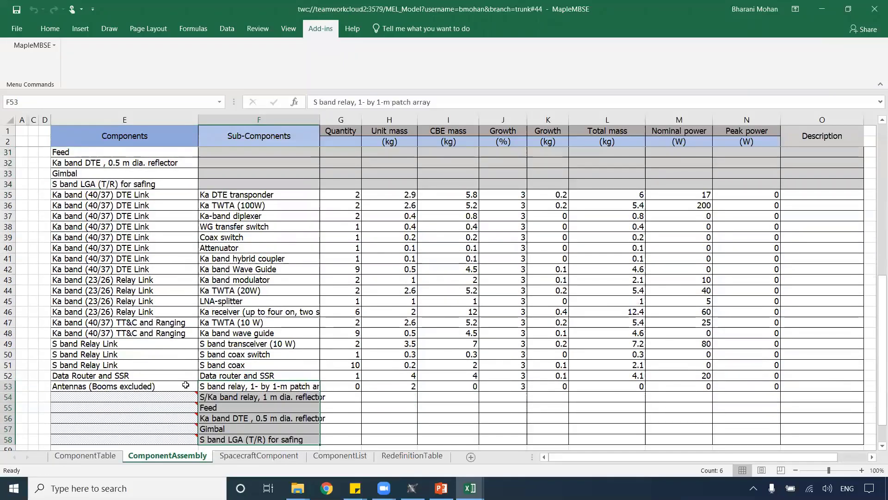
Step: Fill the Antennas (Booms excluded) parent name from E53 down to E58
{"action": "left_click", "coordinate": [185, 385]}
{"action": "scroll", "coordinate": [186, 385], "scroll_direction": "down", "scroll_amount": 5}
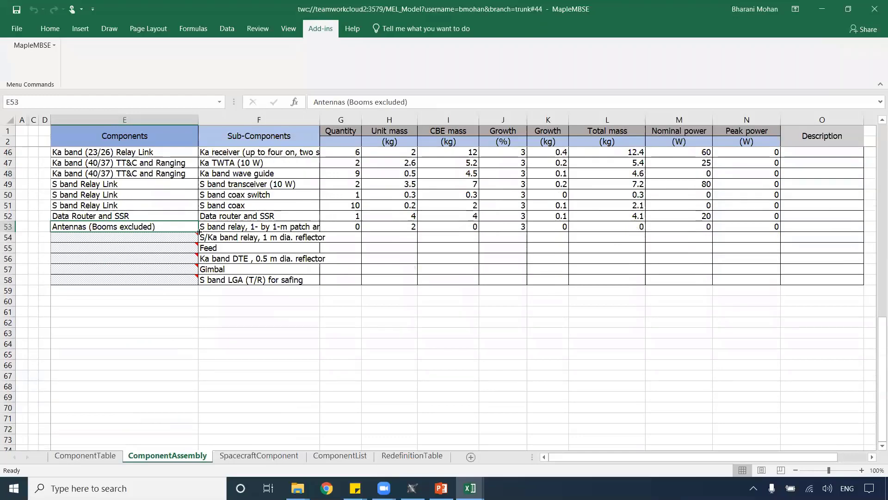
{"action": "left_click_drag", "start_coordinate": [198, 232], "coordinate": [199, 283]}
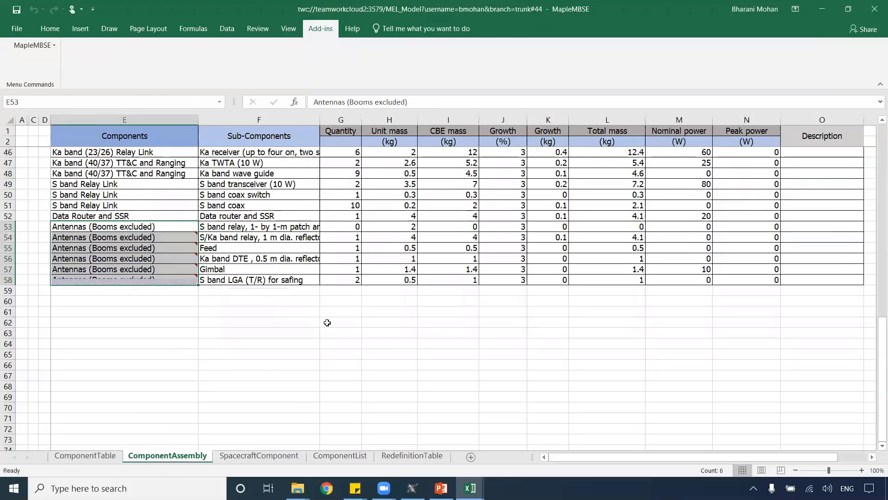
{"action": "left_click", "coordinate": [327, 323]}
Step: Review the parent and sub-component assignments in the Components and Sub-Components columns, rows 35 to 58
{"action": "scroll", "coordinate": [274, 348], "scroll_direction": "up", "scroll_amount": 5}
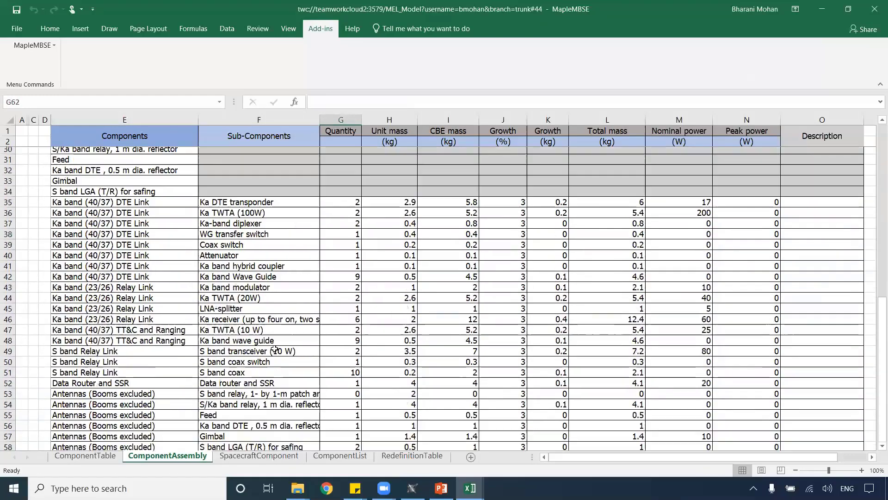
{"action": "scroll", "coordinate": [278, 331], "scroll_direction": "down", "scroll_amount": 2}
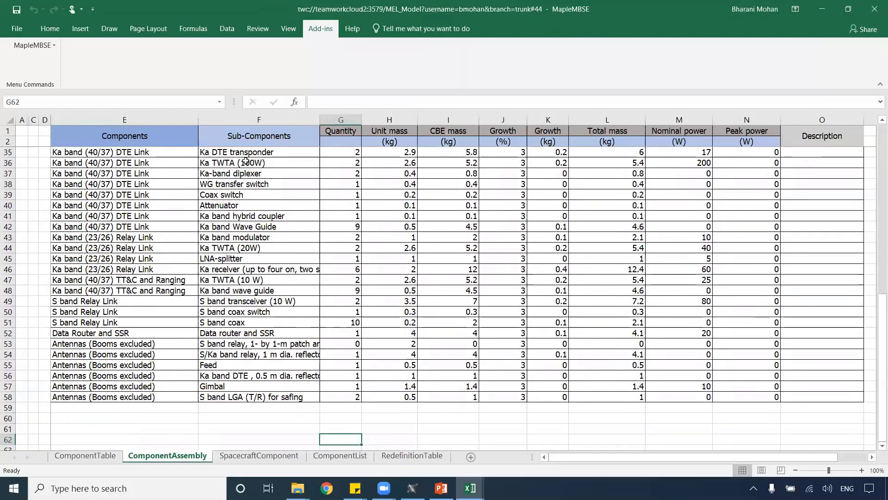
{"action": "left_click_drag", "start_coordinate": [245, 155], "coordinate": [257, 397]}
{"action": "left_click_drag", "start_coordinate": [123, 155], "coordinate": [133, 394]}
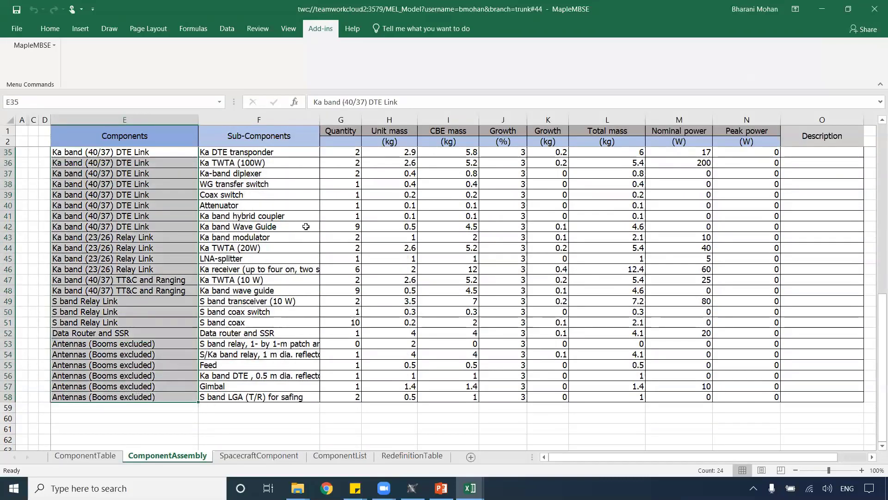
{"action": "scroll", "coordinate": [319, 278], "scroll_direction": "down", "scroll_amount": 2}
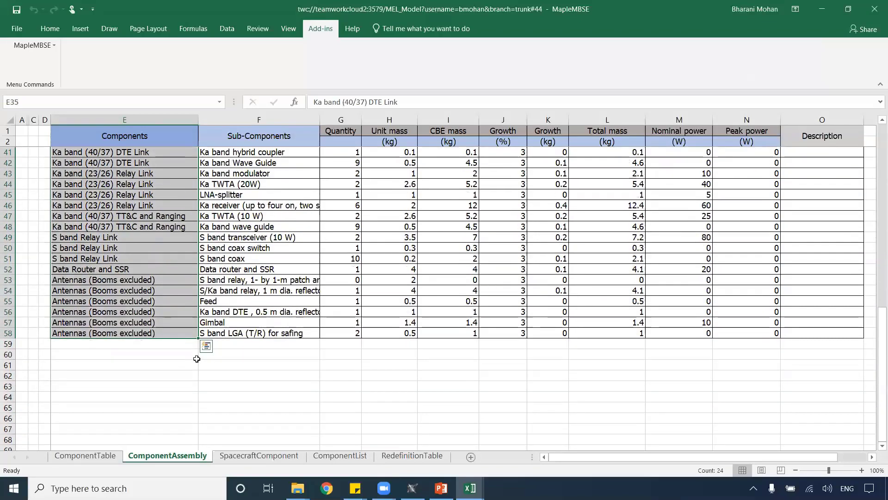
Step: Enter the Communications component from E4 in the next empty Components row, cell E59
{"action": "scroll", "coordinate": [199, 286], "scroll_direction": "up", "scroll_amount": 12}
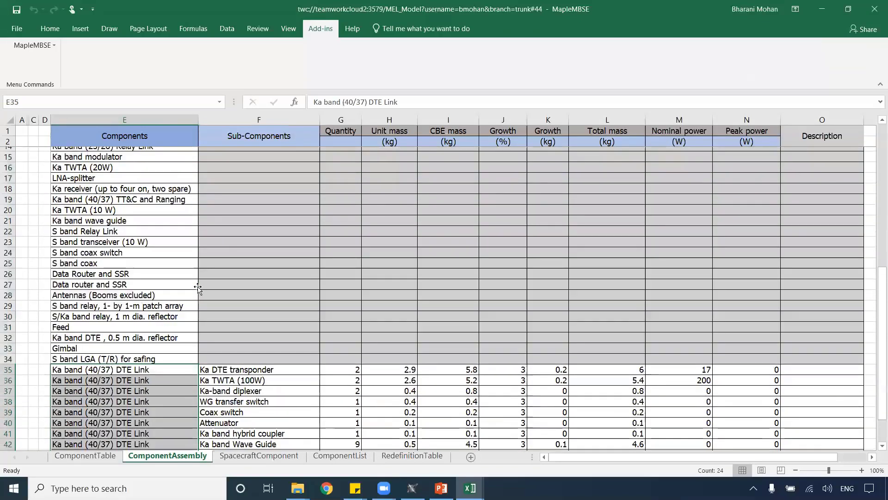
{"action": "left_click", "coordinate": [102, 156]}
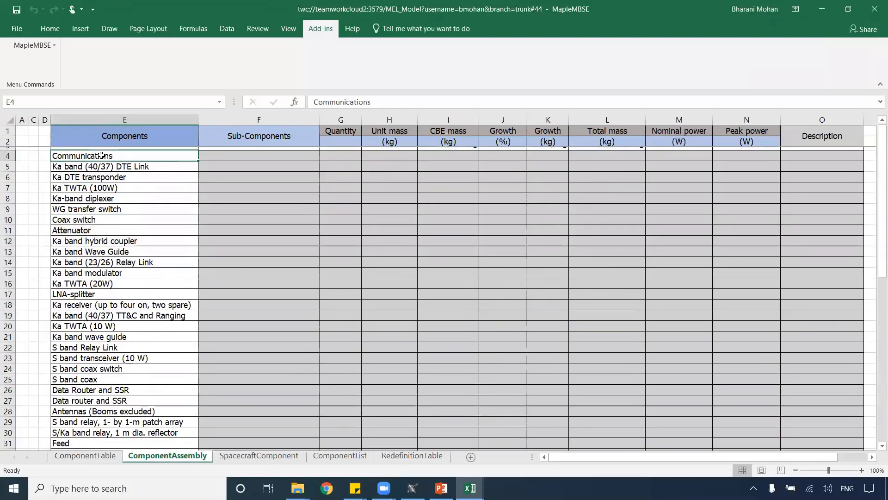
{"action": "key", "text": "ctrl+c"}
{"action": "scroll", "coordinate": [156, 305], "scroll_direction": "down", "scroll_amount": 8}
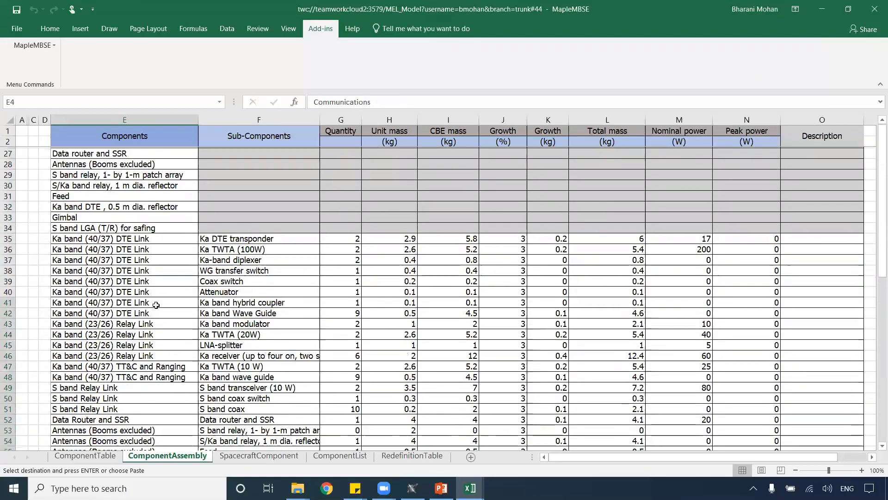
{"action": "scroll", "coordinate": [156, 305], "scroll_direction": "down", "scroll_amount": 1}
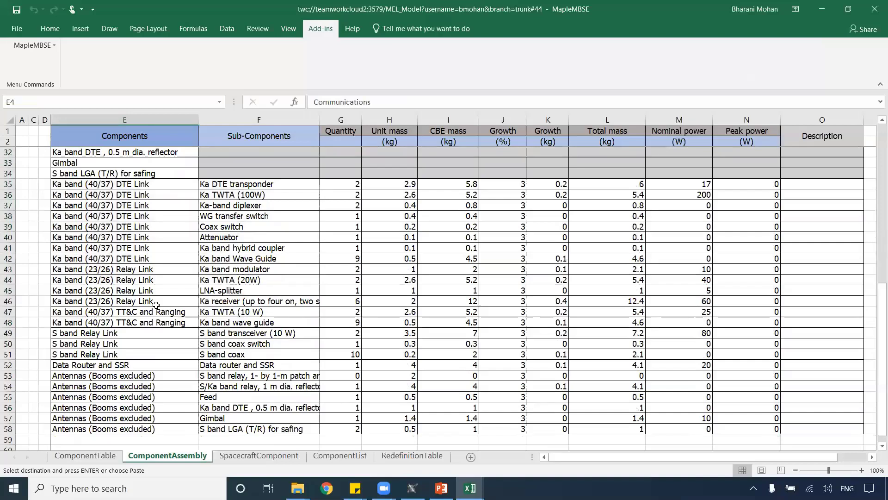
{"action": "left_click", "coordinate": [125, 441]}
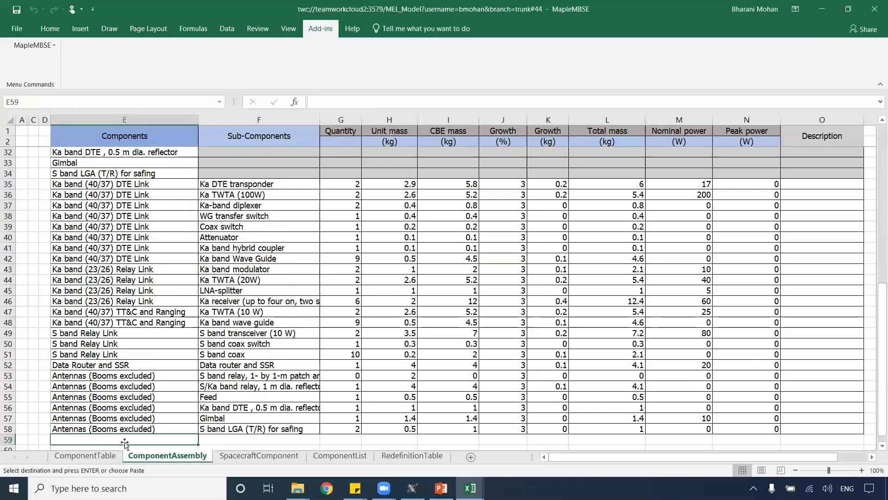
{"action": "key", "text": "ctrl+c"}
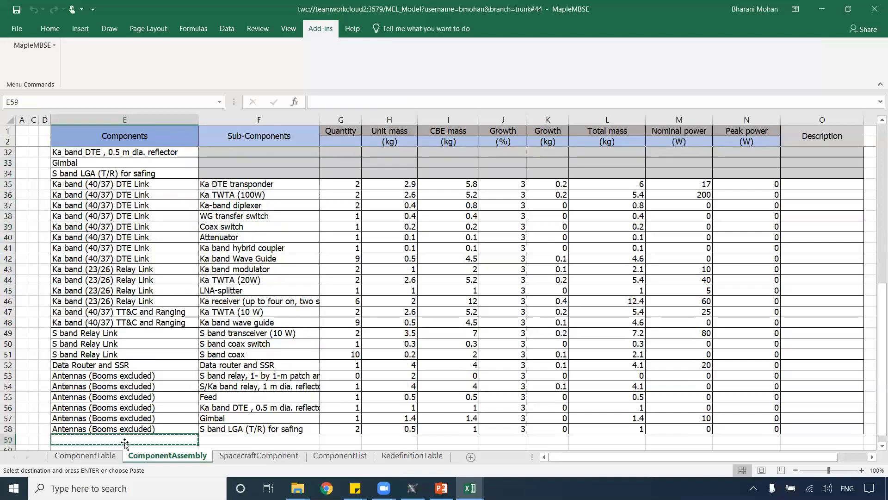
{"action": "type", "text": "com"}
{"action": "key", "text": "Return"}
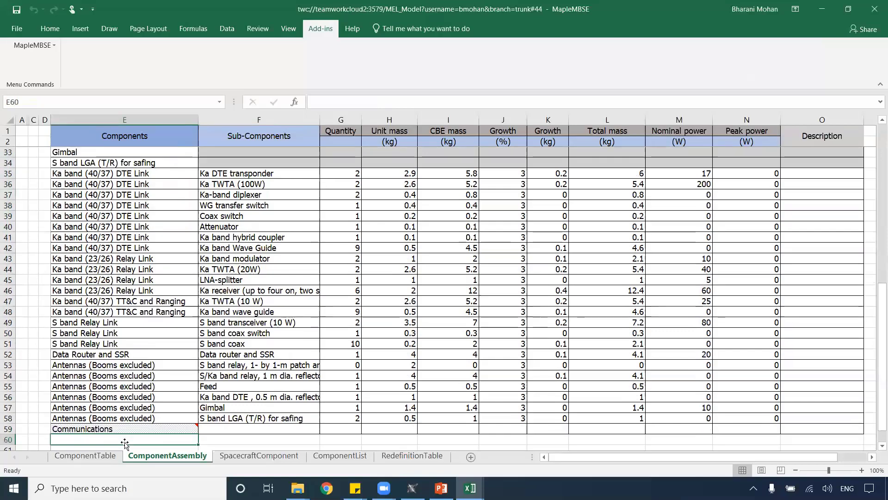
Step: Copy the Ka band (40/37) DTE Link component from E35 into the Sub-Components column at F59
{"action": "scroll", "coordinate": [101, 344], "scroll_direction": "down", "scroll_amount": 1}
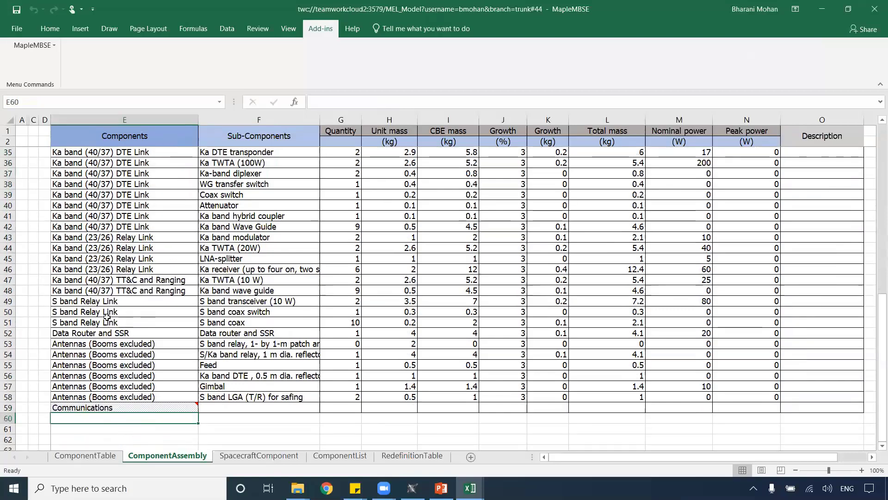
{"action": "scroll", "coordinate": [107, 317], "scroll_direction": "up", "scroll_amount": 2}
{"action": "left_click", "coordinate": [106, 195]}
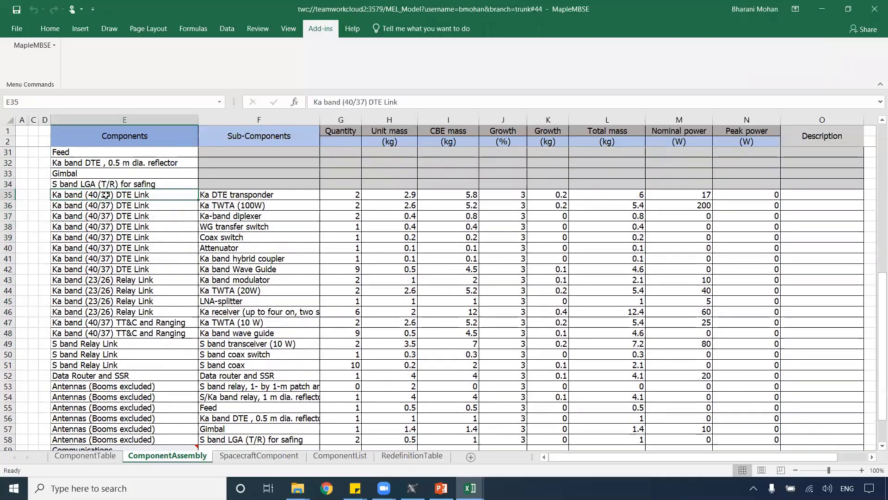
{"action": "key", "text": "ctrl+c"}
{"action": "scroll", "coordinate": [258, 337], "scroll_direction": "down", "scroll_amount": 4}
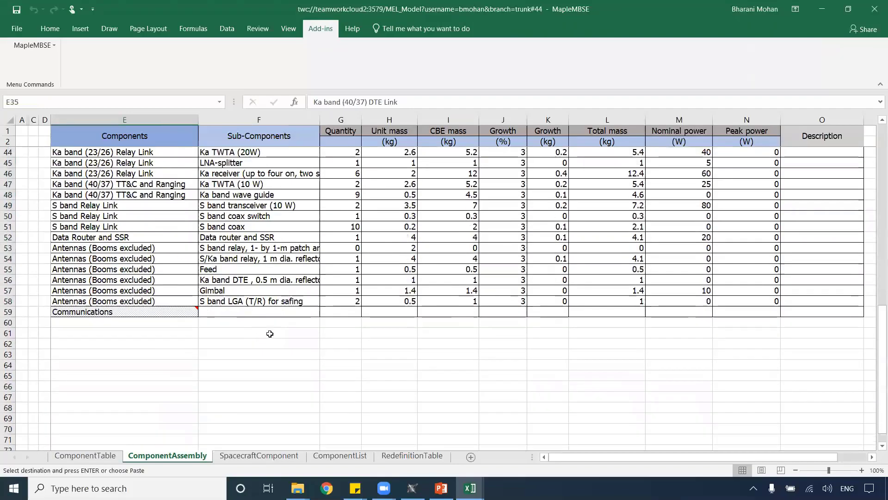
{"action": "left_click", "coordinate": [263, 313]}
{"action": "key", "text": "Return"}
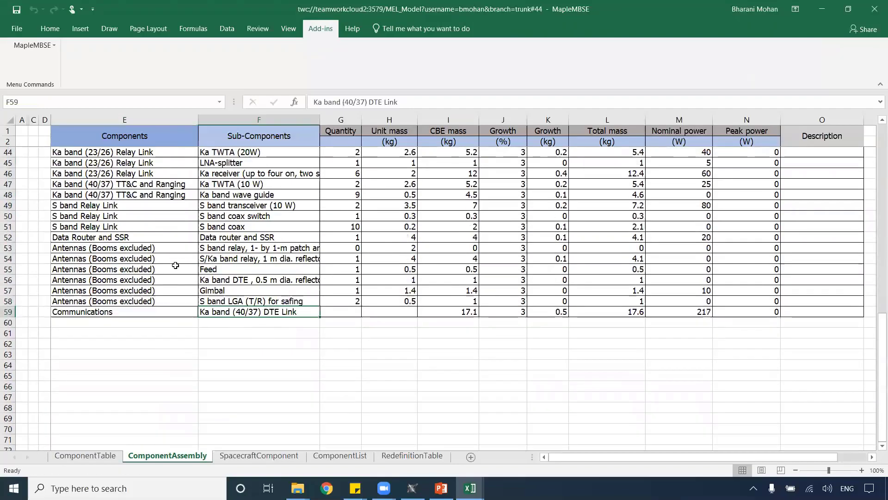
Step: Copy the Ka band (23/26) Relay Link component from E43 into the Sub-Components column at F60
{"action": "scroll", "coordinate": [170, 260], "scroll_direction": "up", "scroll_amount": 2}
{"action": "left_click", "coordinate": [130, 176]}
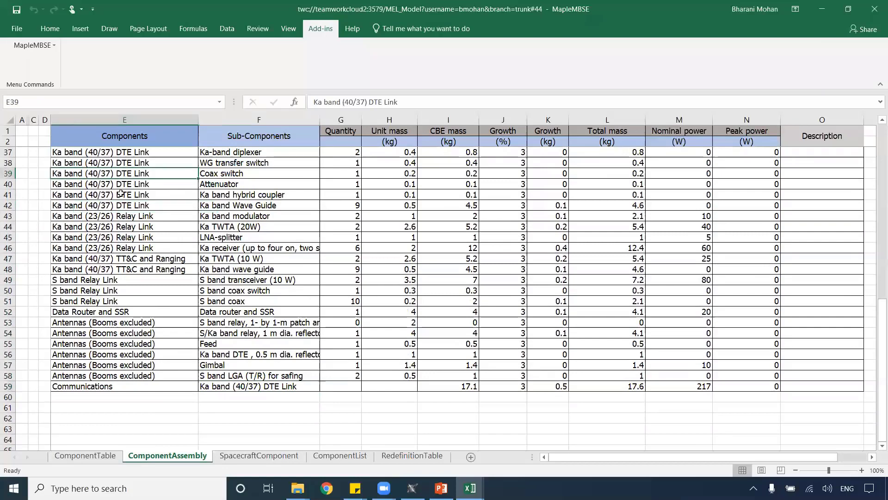
{"action": "left_click", "coordinate": [109, 217]}
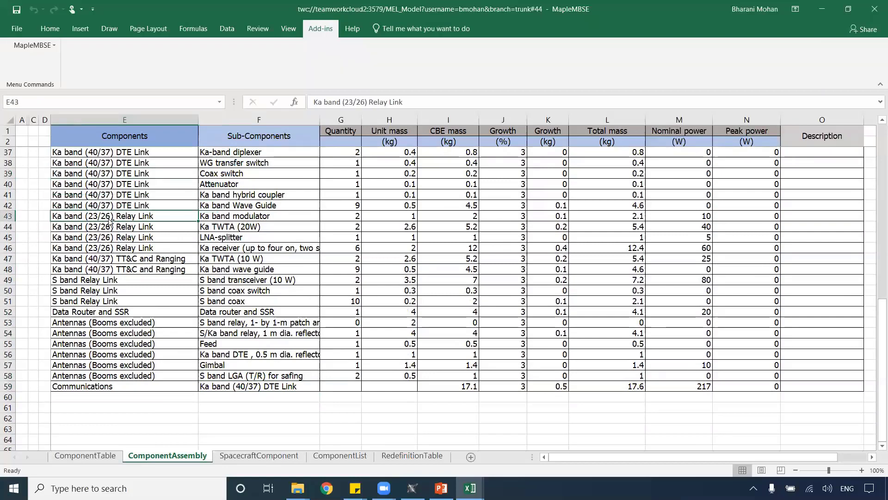
{"action": "key", "text": "ctrl+c"}
{"action": "left_click", "coordinate": [235, 398]}
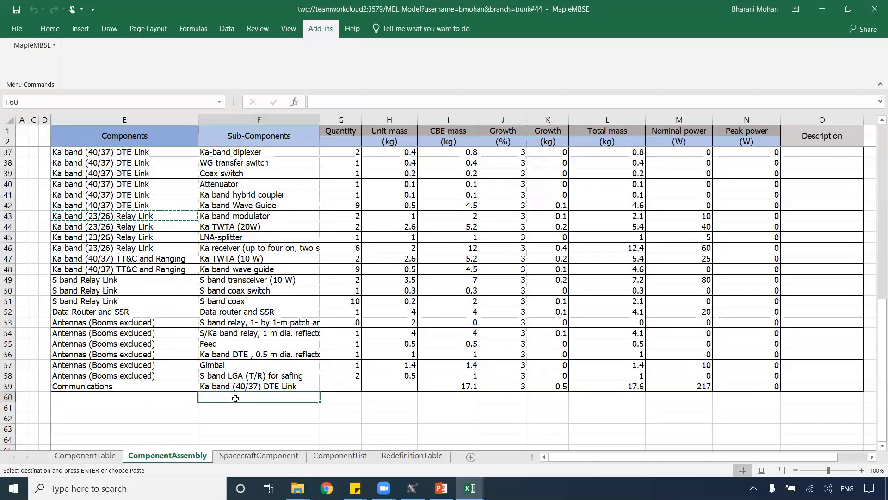
{"action": "key", "text": "Return"}
Step: Copy Ka band (40/37) TT&C and Ranging from E48 into Sub-Components cell F61 and S band Relay Link from E50 into F62
{"action": "left_click", "coordinate": [118, 267]}
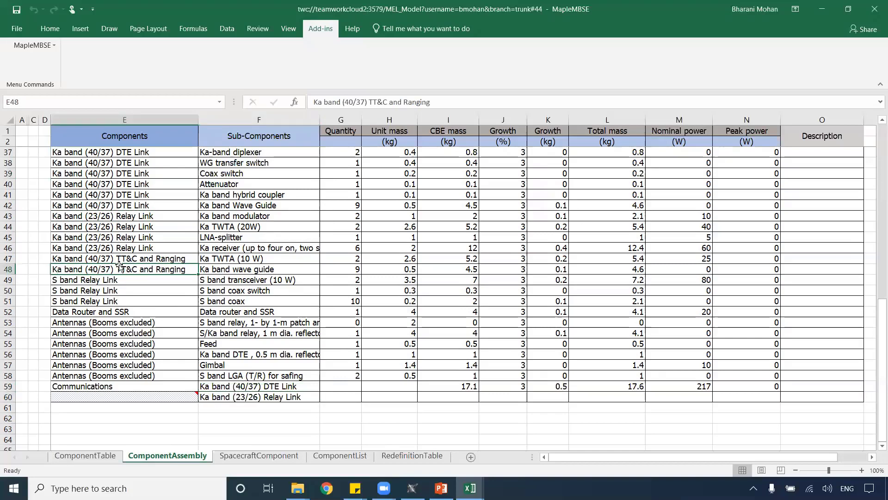
{"action": "key", "text": "ctrl+c"}
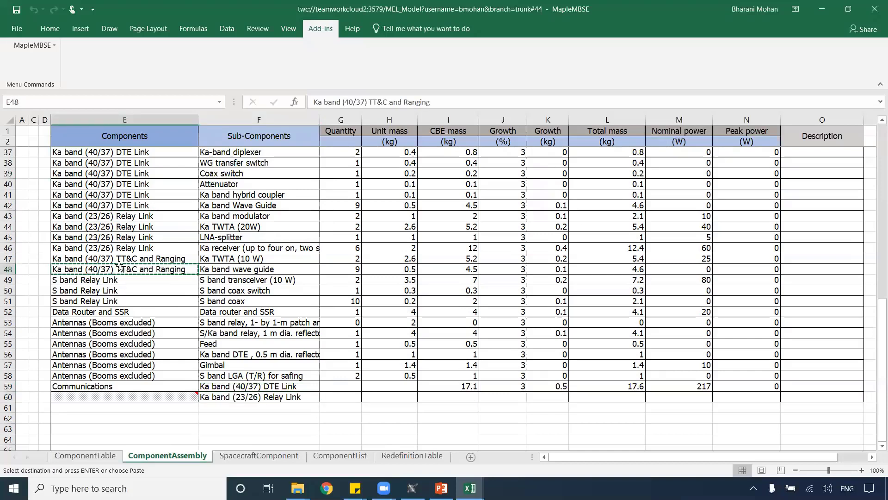
{"action": "left_click", "coordinate": [233, 407]}
{"action": "key", "text": "Return"}
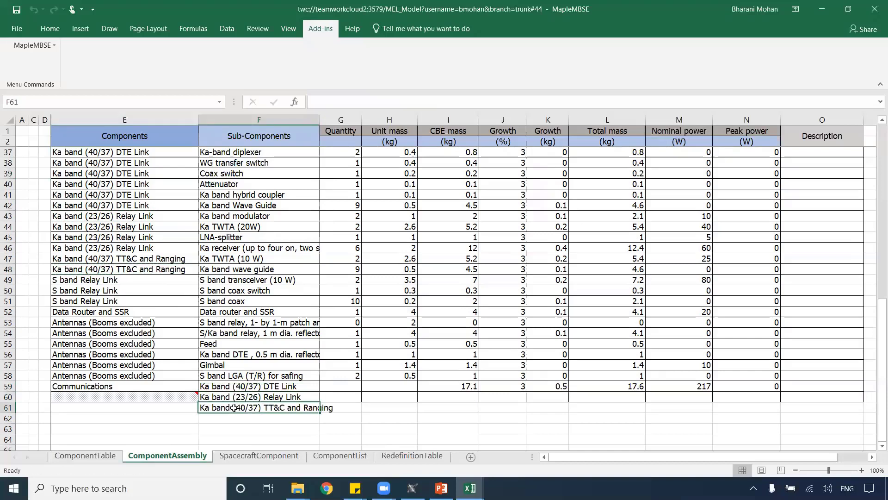
{"action": "left_click", "coordinate": [79, 289]}
{"action": "key", "text": "ctrl+c"}
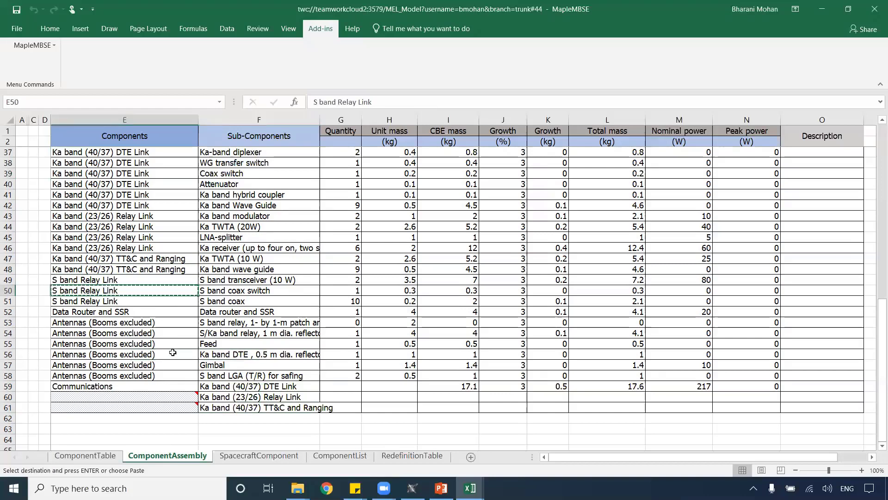
{"action": "left_click", "coordinate": [261, 415]}
{"action": "key", "text": "Return"}
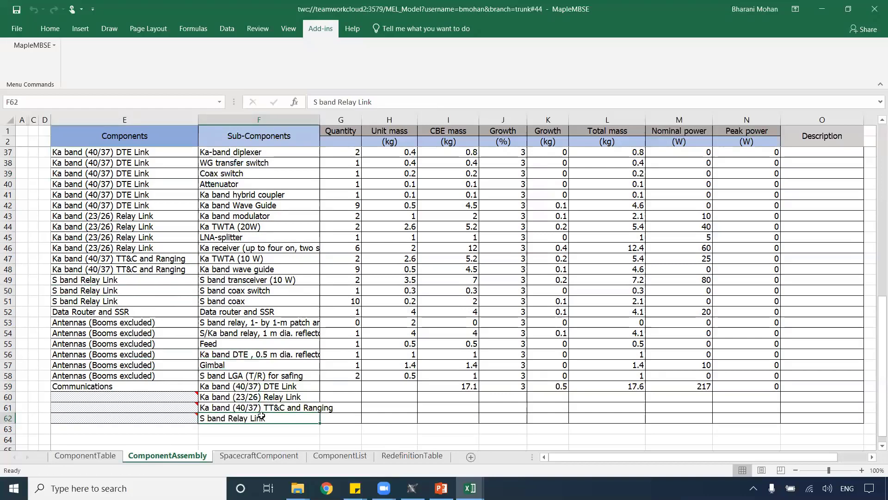
Step: Copy Data Router and SSR from E52 into Sub-Components cell F63 and Antennas (Booms excluded) from E54 into F64
{"action": "left_click", "coordinate": [96, 308]}
{"action": "key", "text": "ctrl+c"}
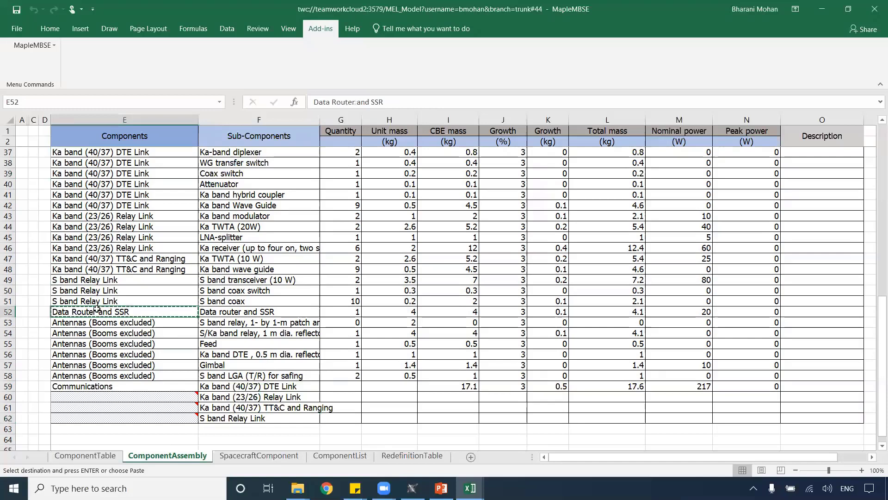
{"action": "left_click", "coordinate": [272, 432]}
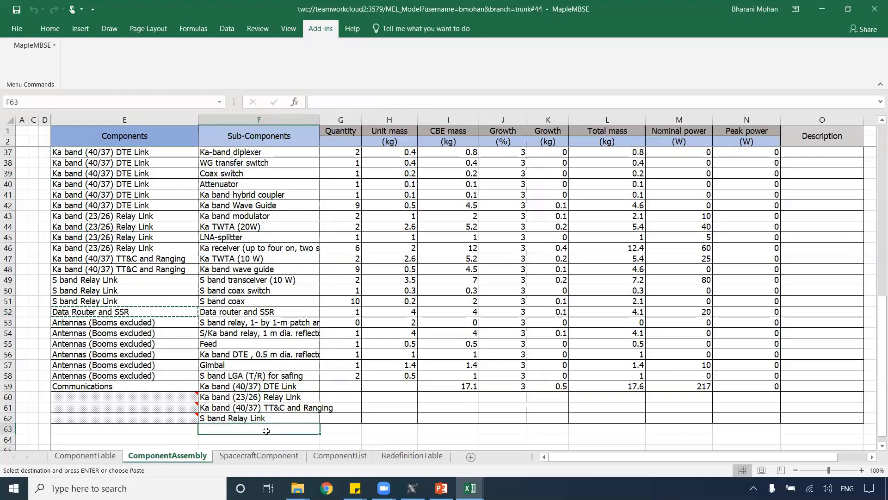
{"action": "key", "text": "Return"}
{"action": "left_click", "coordinate": [113, 335]}
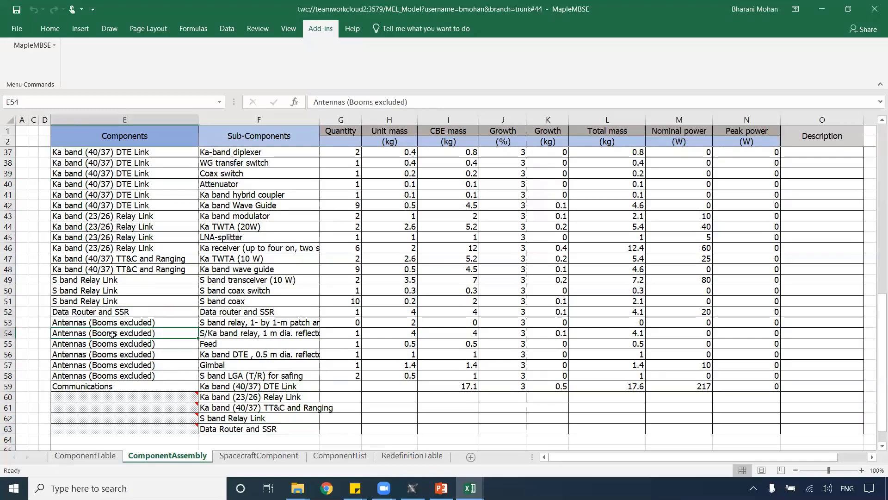
{"action": "key", "text": "ctrl+c"}
{"action": "left_click", "coordinate": [274, 439]}
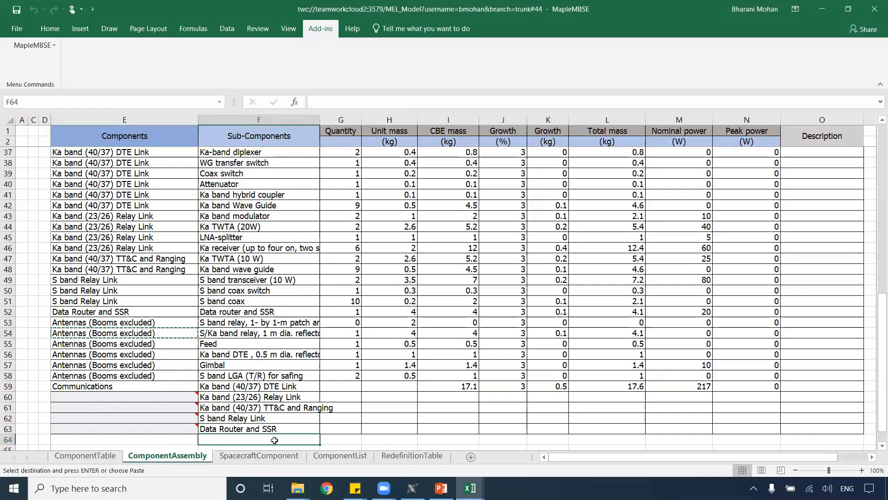
{"action": "key", "text": "Return"}
{"action": "scroll", "coordinate": [274, 440], "scroll_direction": "down", "scroll_amount": 2}
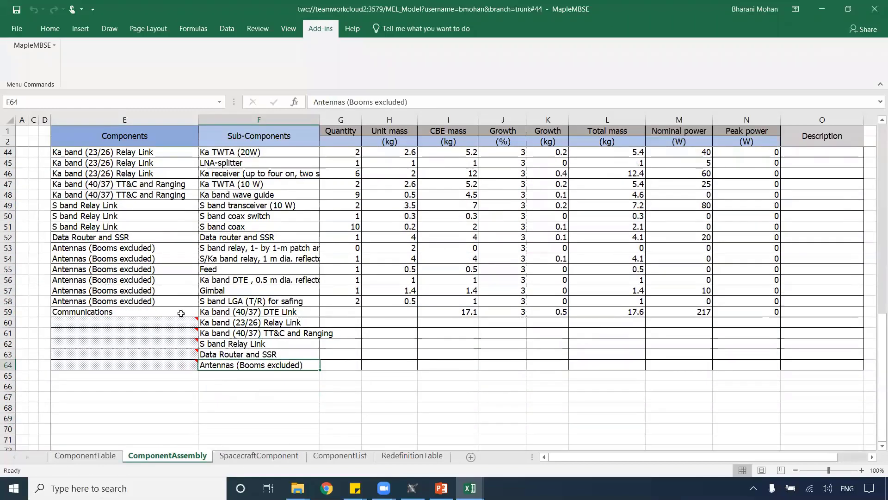
Step: Fill Communications from E59 down through E64 in the Components column
{"action": "left_click", "coordinate": [181, 314]}
{"action": "left_click_drag", "start_coordinate": [198, 317], "coordinate": [192, 370]}
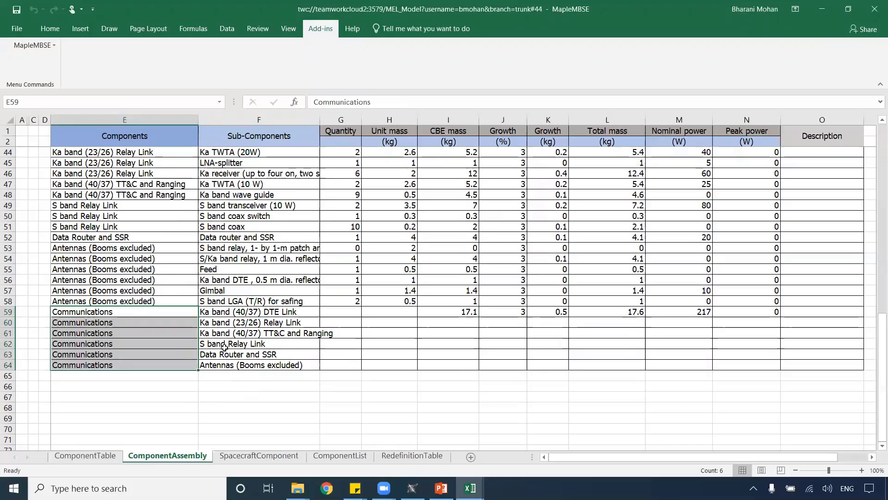
{"action": "left_click", "coordinate": [141, 315]}
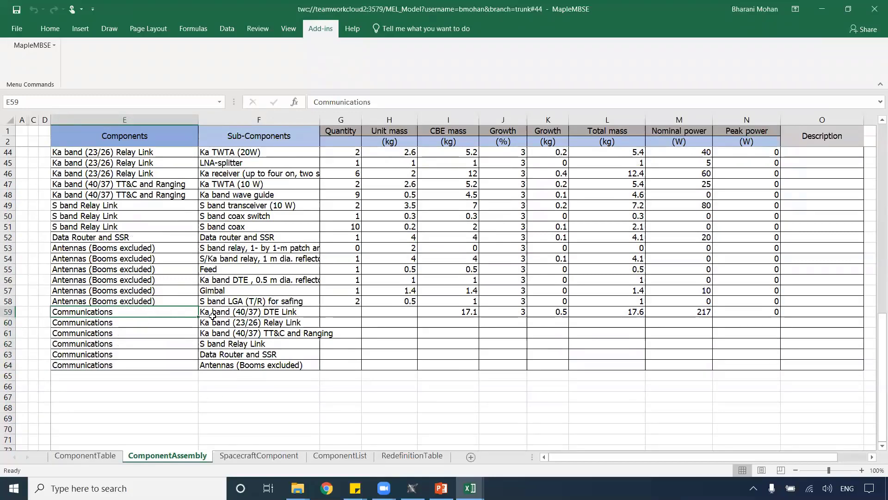
{"action": "left_click_drag", "start_coordinate": [212, 316], "coordinate": [249, 366]}
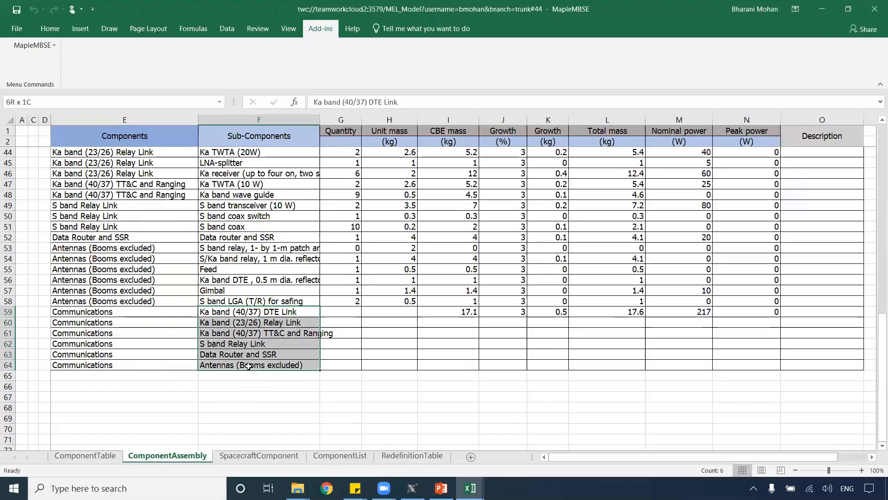
{"action": "left_click", "coordinate": [153, 323]}
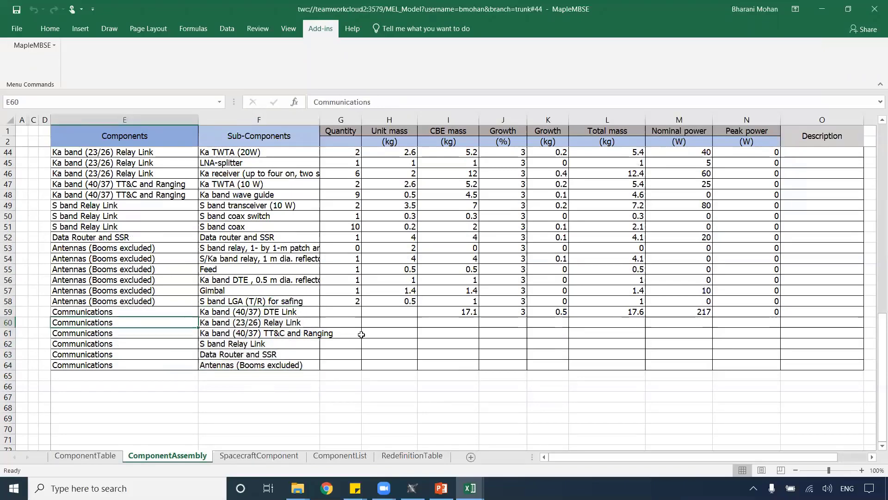
Step: Fill the CBE mass formula =G3*H3 from I3 down through I58
{"action": "scroll", "coordinate": [361, 334], "scroll_direction": "up", "scroll_amount": 11}
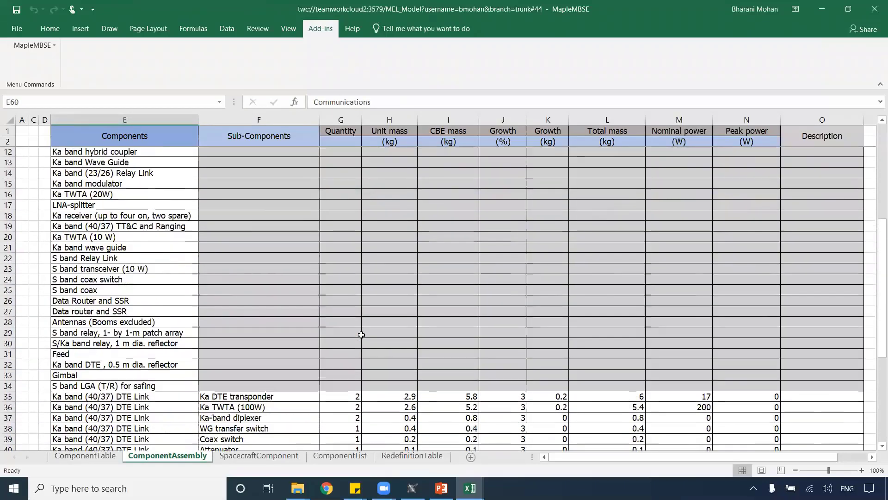
{"action": "scroll", "coordinate": [361, 333], "scroll_direction": "up", "scroll_amount": 3}
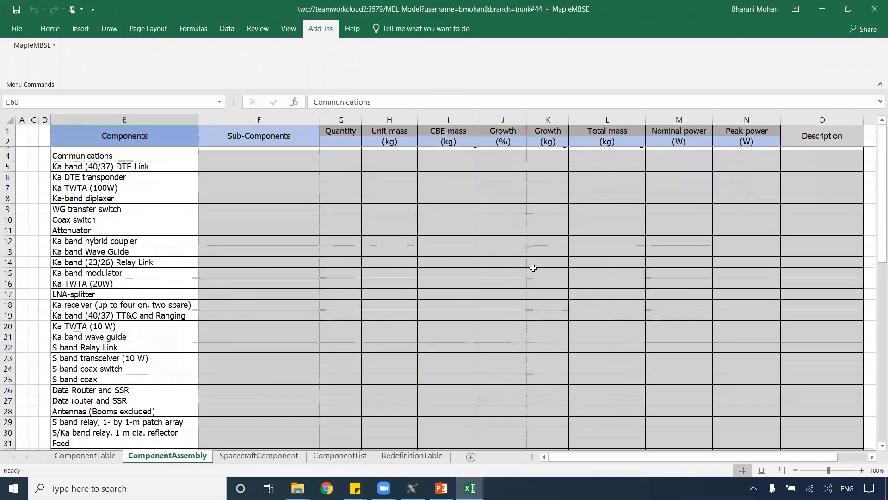
{"action": "left_click", "coordinate": [457, 148]}
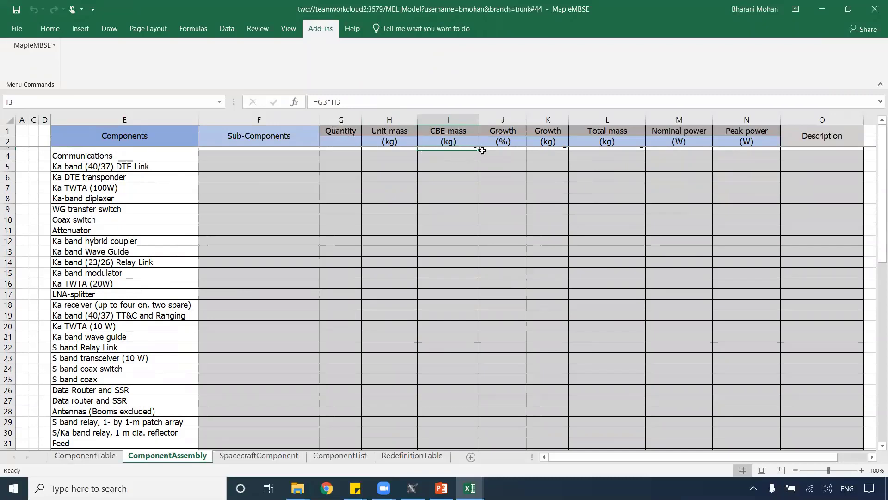
{"action": "left_click_drag", "start_coordinate": [480, 151], "coordinate": [464, 359]}
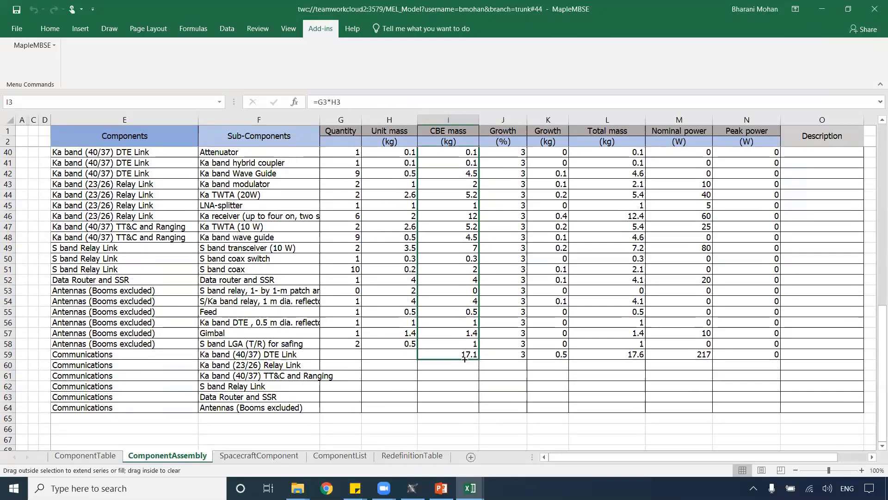
{"action": "left_click_drag", "start_coordinate": [464, 359], "coordinate": [467, 347]}
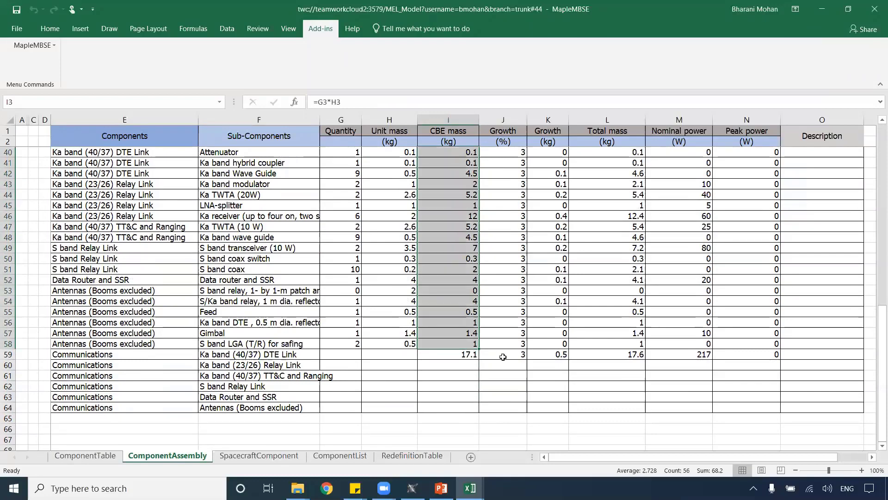
Step: Fill the Growth (kg) formula =I3*J3/100 from K3 and the Total mass formula =I3+K3 from L3 down through row 59
{"action": "scroll", "coordinate": [512, 309], "scroll_direction": "up", "scroll_amount": 12}
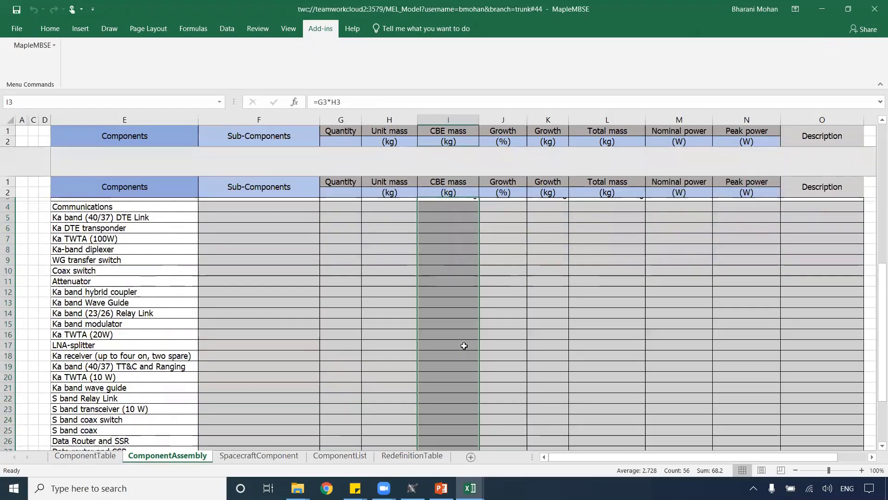
{"action": "left_click", "coordinate": [555, 147]}
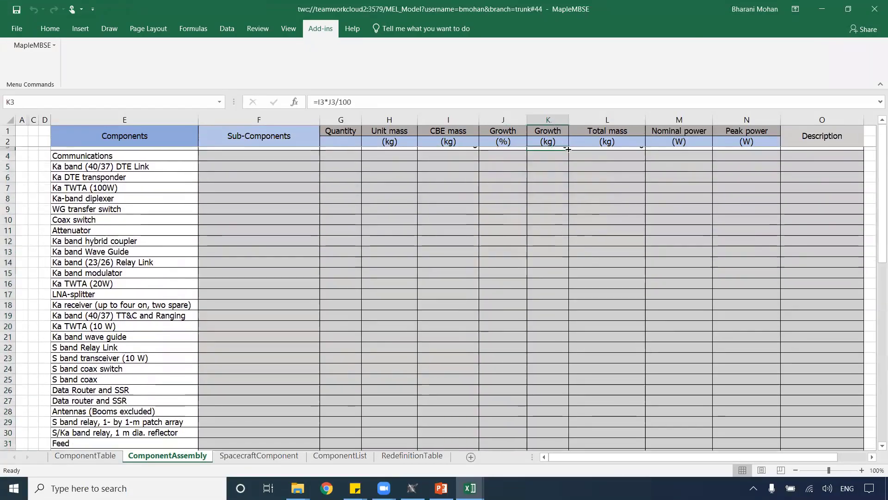
{"action": "left_click_drag", "start_coordinate": [568, 149], "coordinate": [570, 391]}
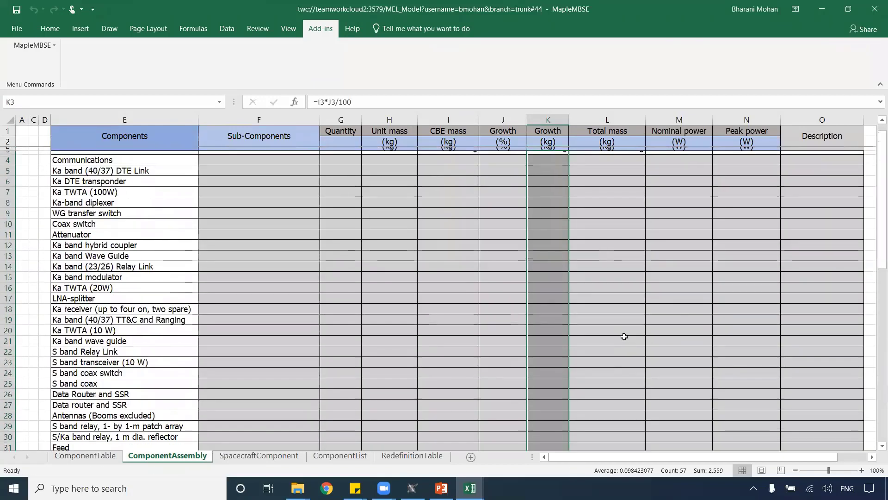
{"action": "left_click", "coordinate": [630, 151]}
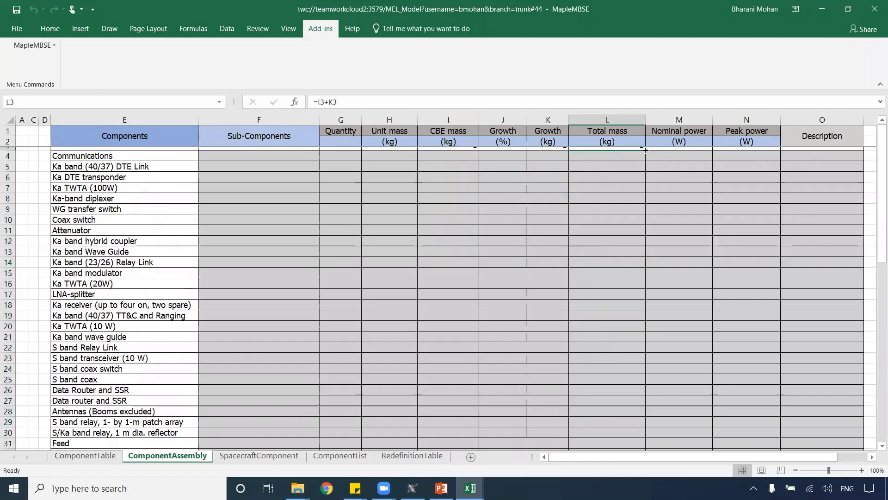
{"action": "left_click_drag", "start_coordinate": [645, 148], "coordinate": [630, 378]}
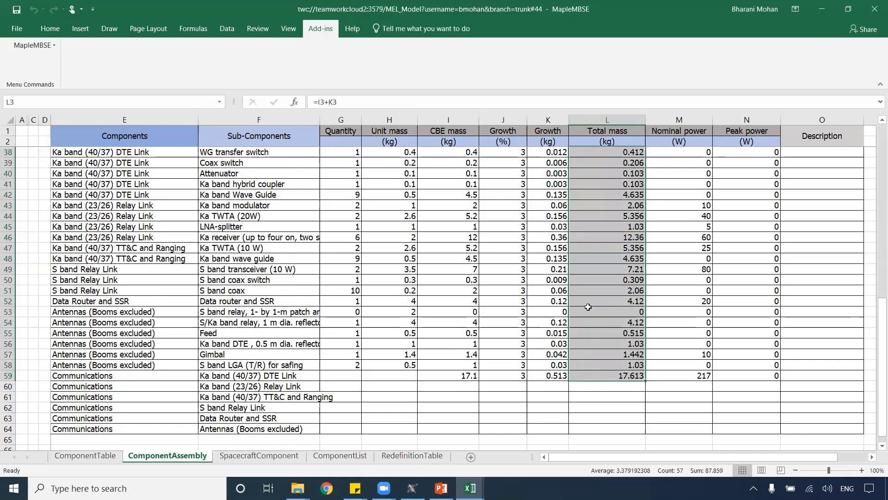
{"action": "left_click", "coordinate": [588, 308]}
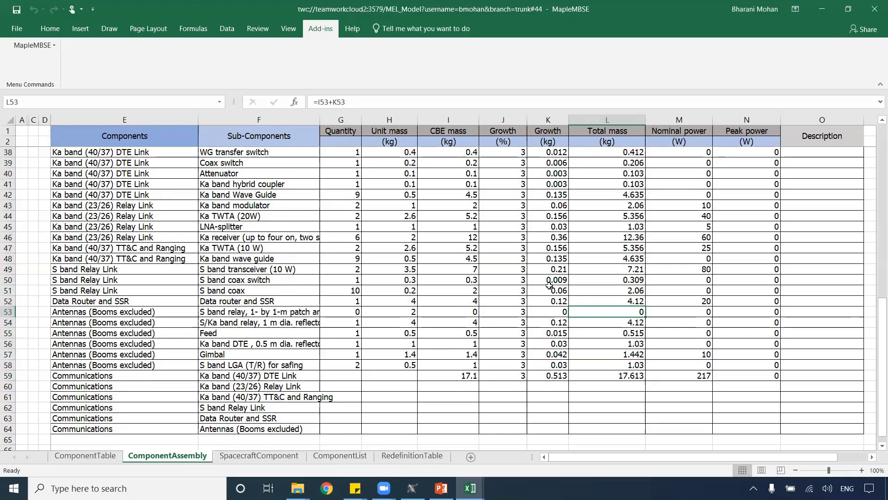
Step: Set the quantity of the WG transfer switch in G38 to 2
{"action": "scroll", "coordinate": [385, 187], "scroll_direction": "up", "scroll_amount": 1}
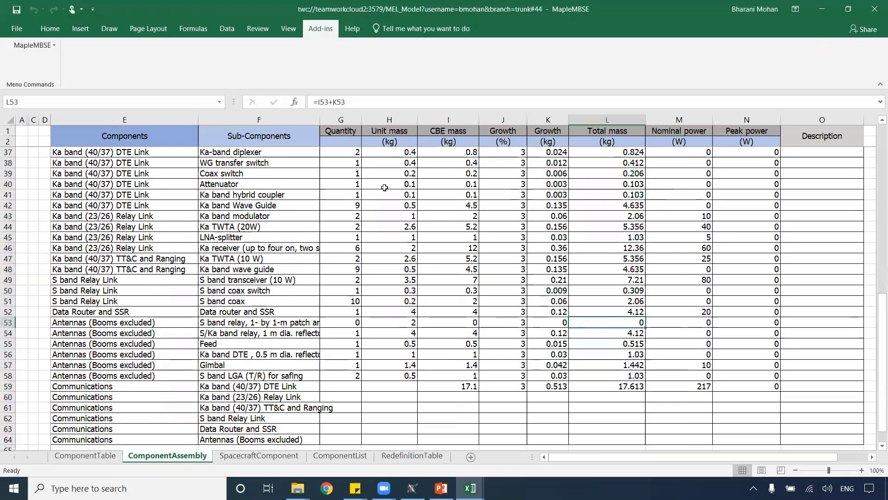
{"action": "left_click", "coordinate": [352, 164]}
{"action": "type", "text": "2"}
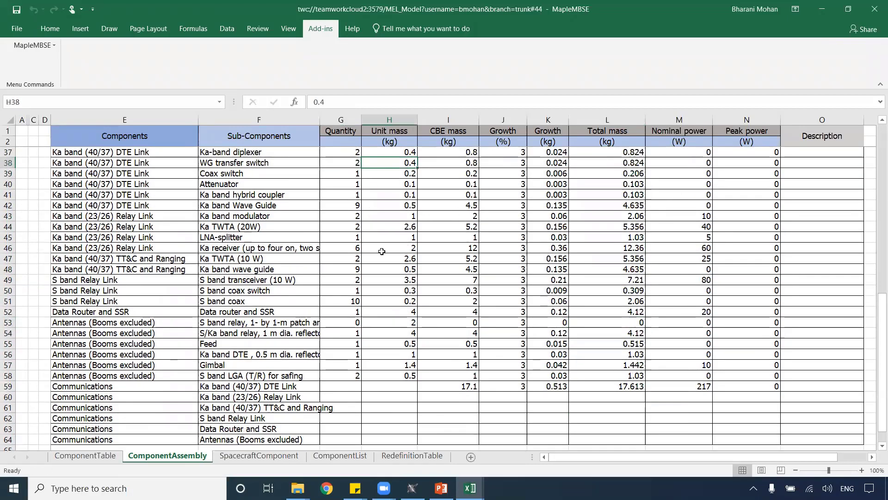
{"action": "key", "text": "Return"}
{"action": "key", "text": "Return"}
{"action": "key", "text": "Return"}
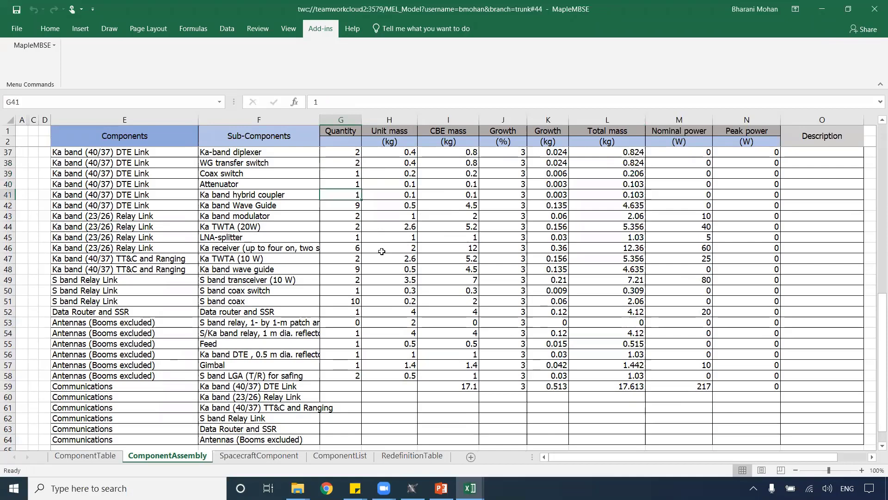
Step: Set the quantity of the LNA-splitter under Ka band (23/26) Relay Link in G45 to 2
{"action": "left_click", "coordinate": [259, 236]}
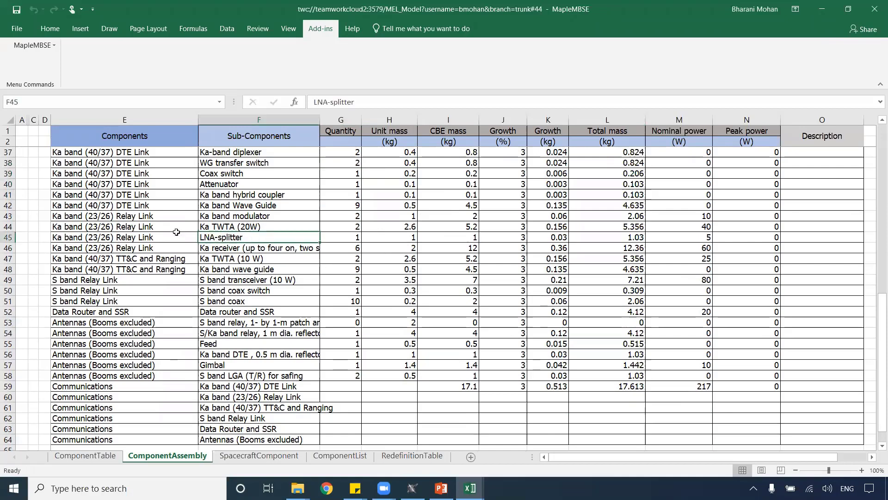
{"action": "left_click", "coordinate": [153, 237]}
{"action": "left_click", "coordinate": [325, 238]}
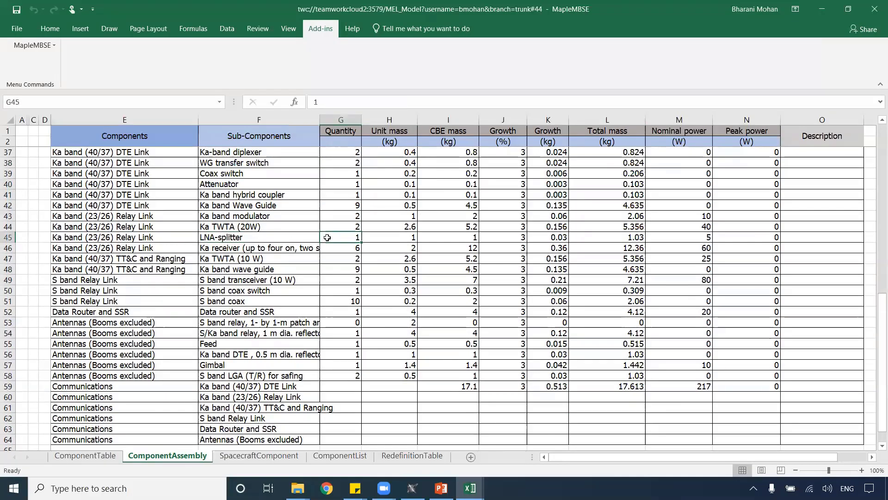
{"action": "type", "text": "2"}
{"action": "key", "text": "Tab"}
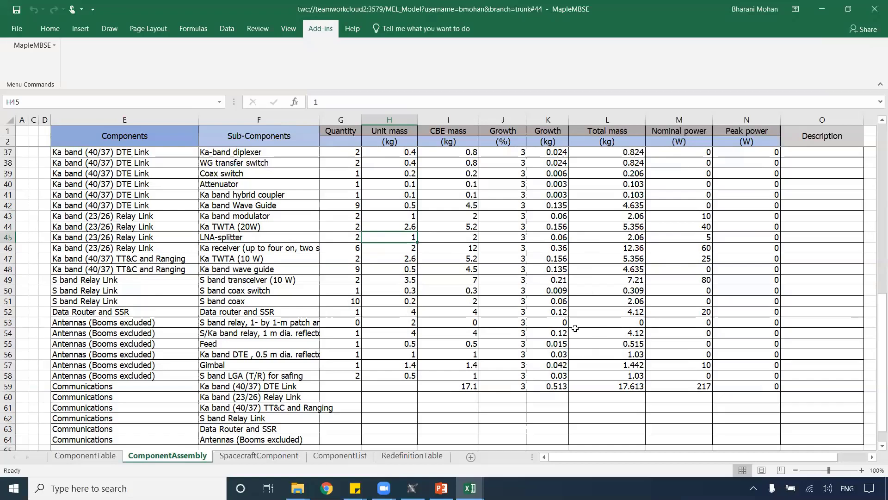
Step: Commit the model changes to the trunk branch on Teamwork Cloud with the message "Imported Communications"
{"action": "scroll", "coordinate": [575, 328], "scroll_direction": "down", "scroll_amount": 1}
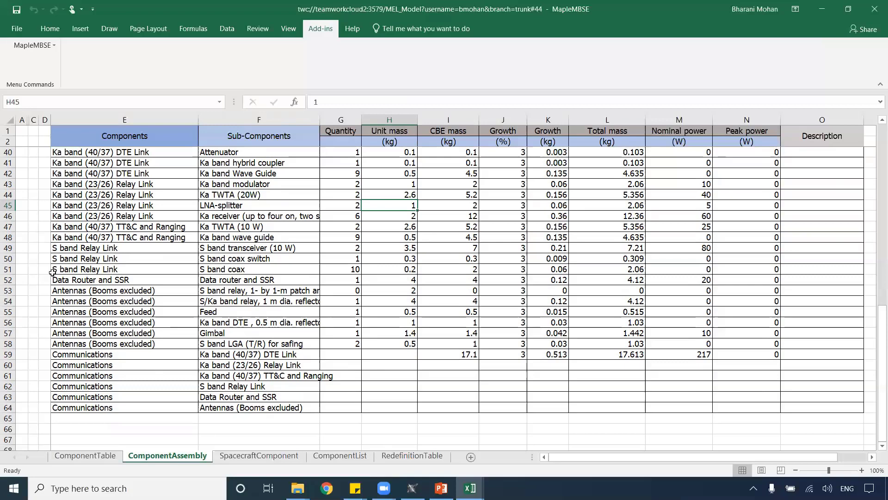
{"action": "left_click", "coordinate": [16, 9]}
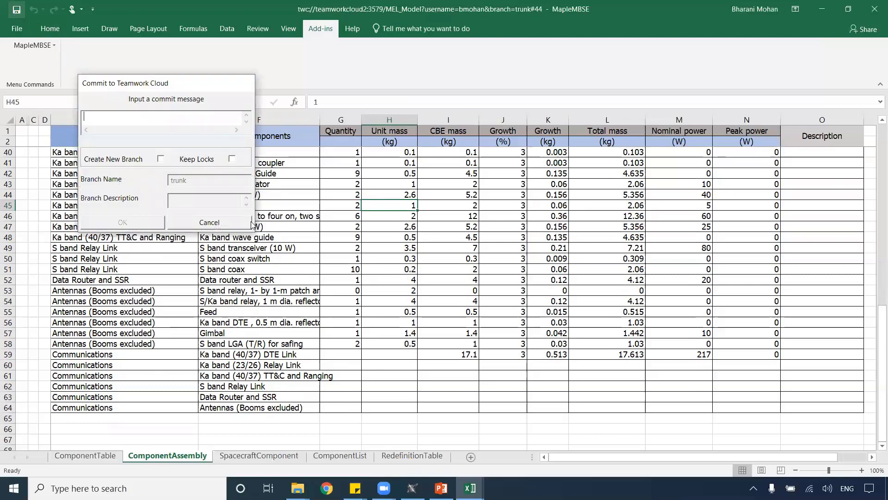
{"action": "left_click_drag", "start_coordinate": [252, 229], "coordinate": [278, 261]}
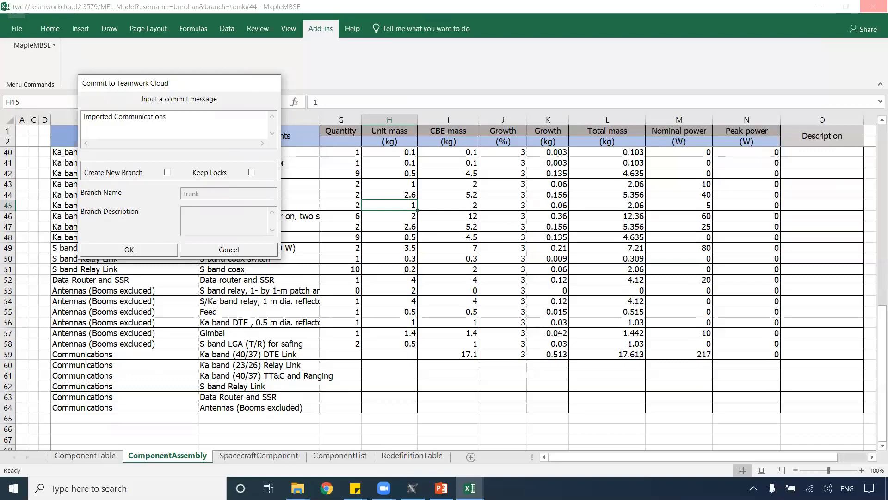
{"action": "type", "text": "sp"}
{"action": "key", "text": "BackSpace"}
{"action": "left_click", "coordinate": [136, 249]}
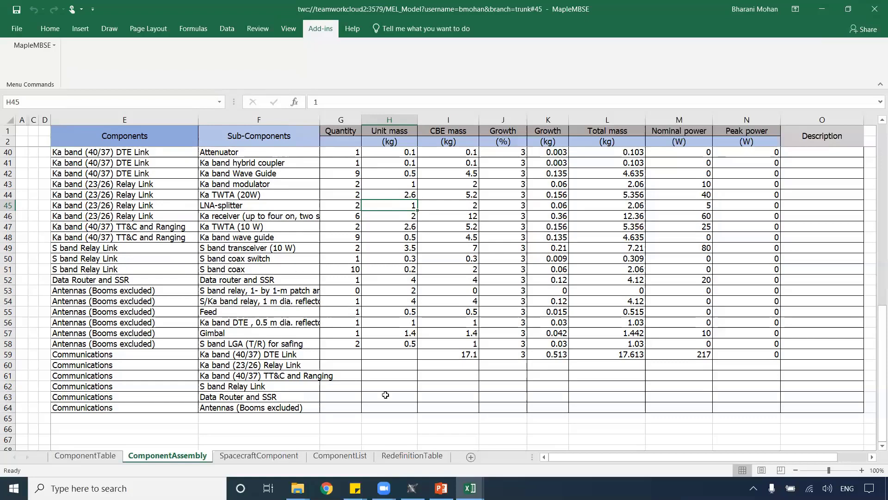
Step: Switch to Cameo Systems Modeler and update the MEL_Model project from the server
{"action": "left_click", "coordinate": [411, 488]}
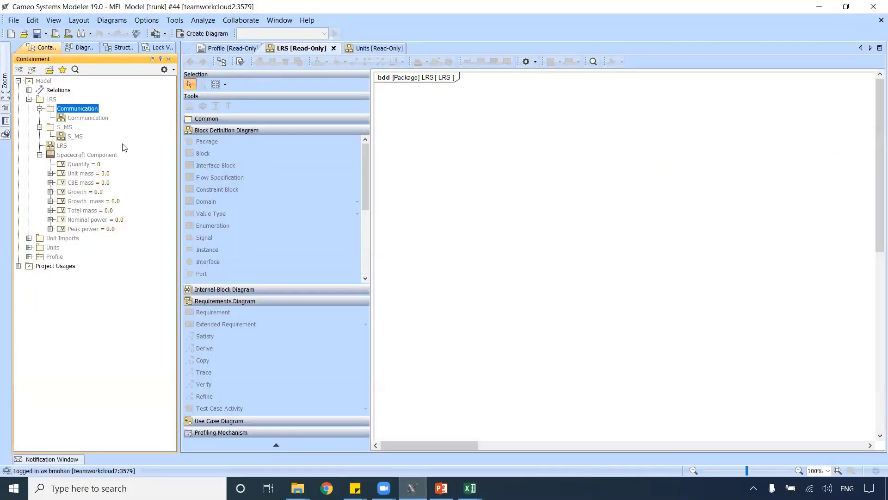
{"action": "left_click", "coordinate": [243, 21]}
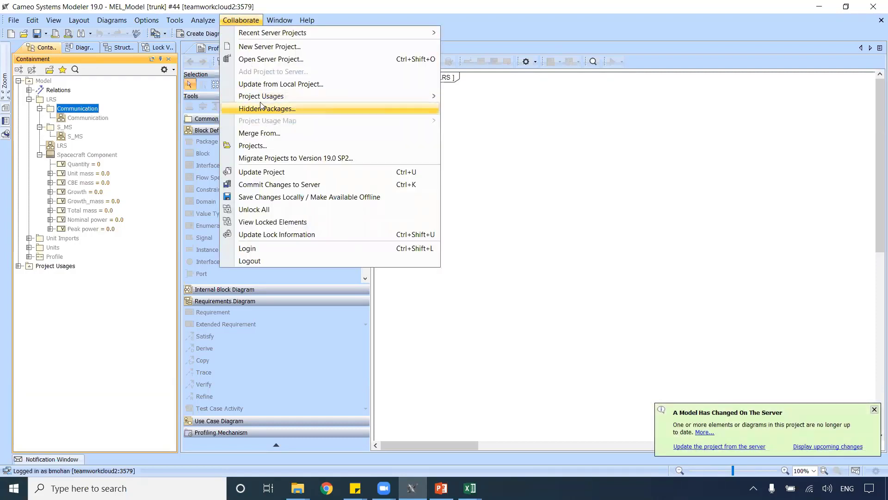
{"action": "left_click", "coordinate": [271, 172]}
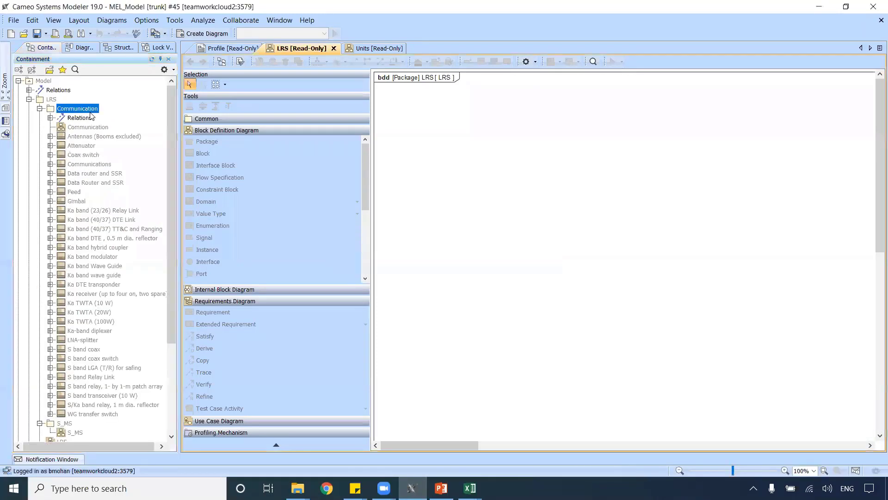
Step: Open the Communication block definition diagram in the Communication package and lock it for editing
{"action": "left_click", "coordinate": [88, 128]}
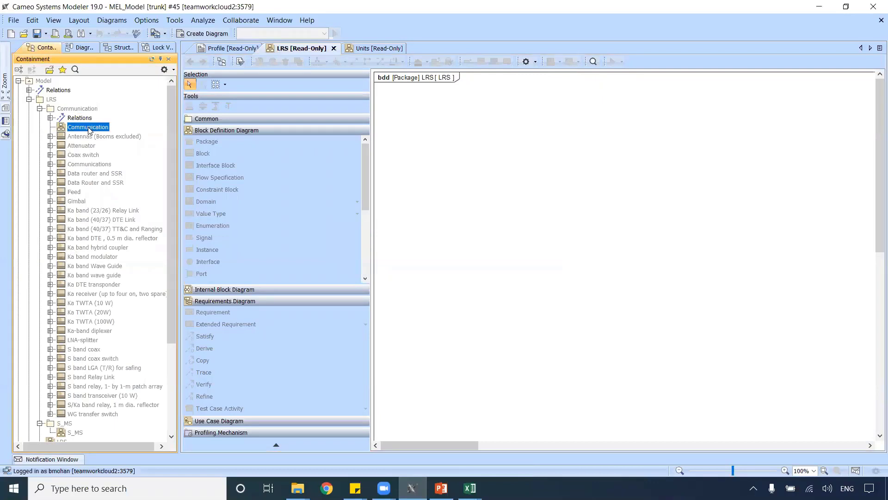
{"action": "double_click", "coordinate": [88, 129]}
{"action": "right_click", "coordinate": [485, 134]}
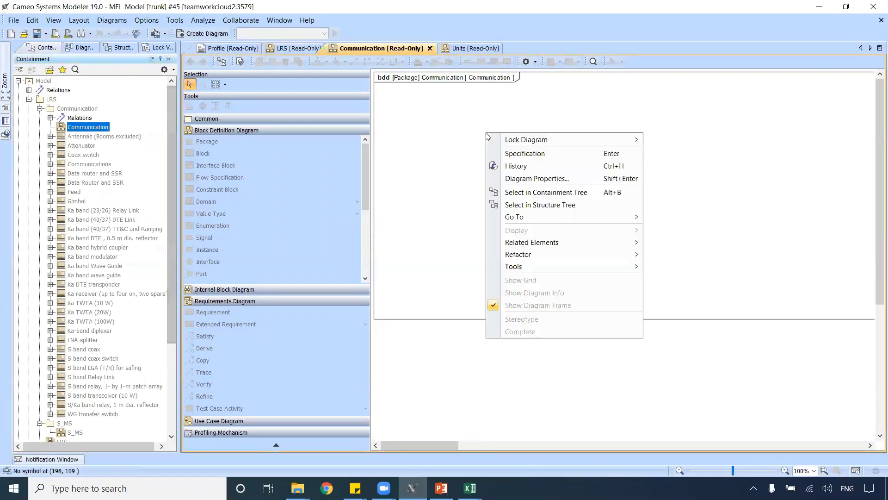
{"action": "mouse_move", "coordinate": [514, 138]}
{"action": "left_click", "coordinate": [688, 156]}
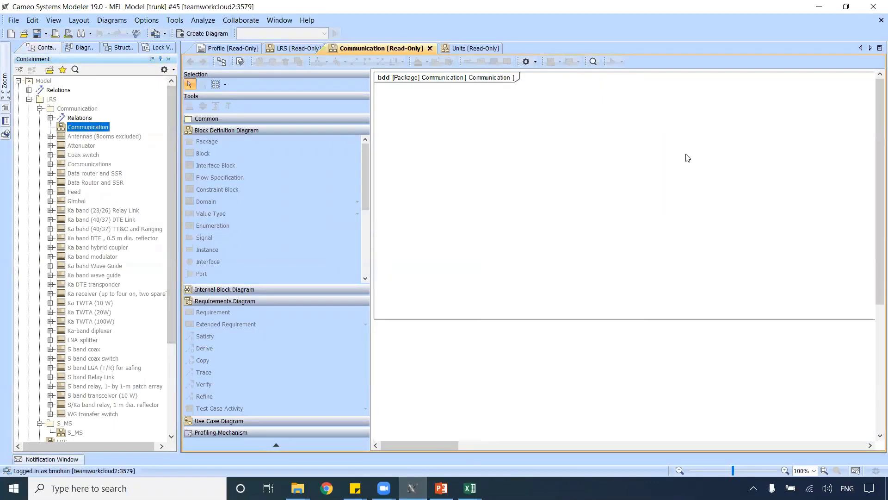
Step: Place the Communication package's Relations on the diagram and arrange the Ka band (40/37) DTE Link block and its parts in a hierarchical layout
{"action": "left_click", "coordinate": [79, 118]}
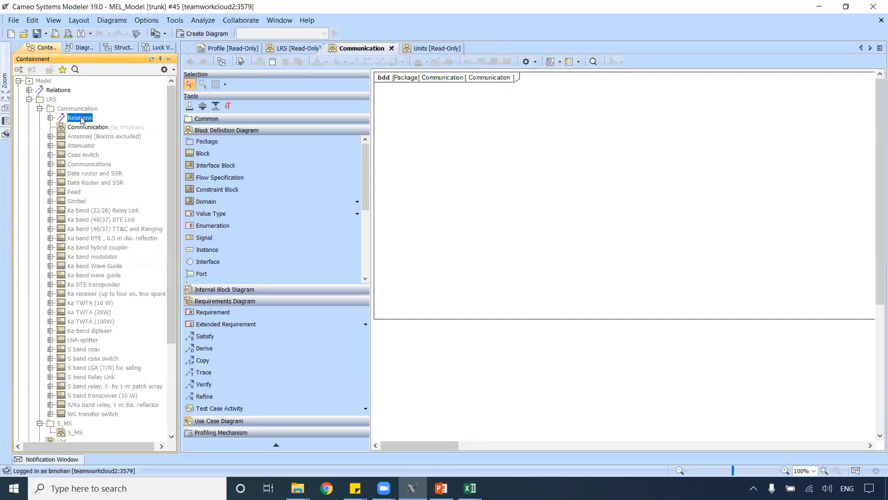
{"action": "left_click_drag", "start_coordinate": [482, 176], "coordinate": [494, 201]}
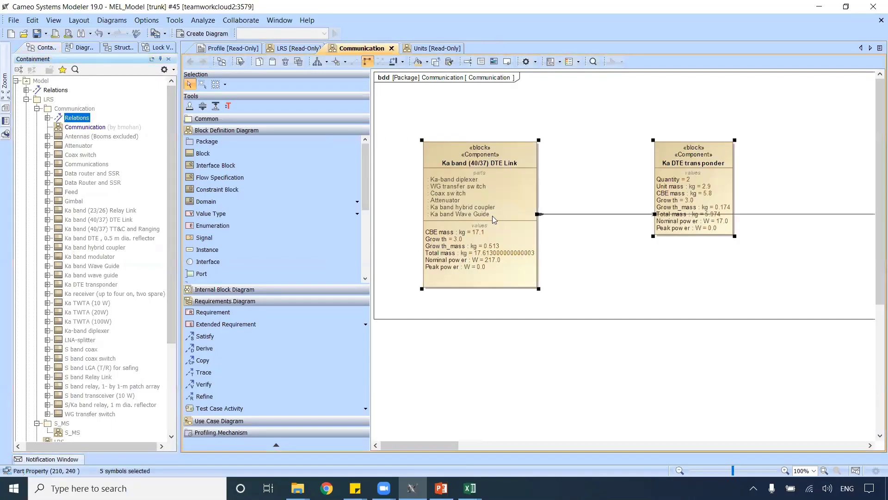
{"action": "left_click", "coordinate": [317, 63]}
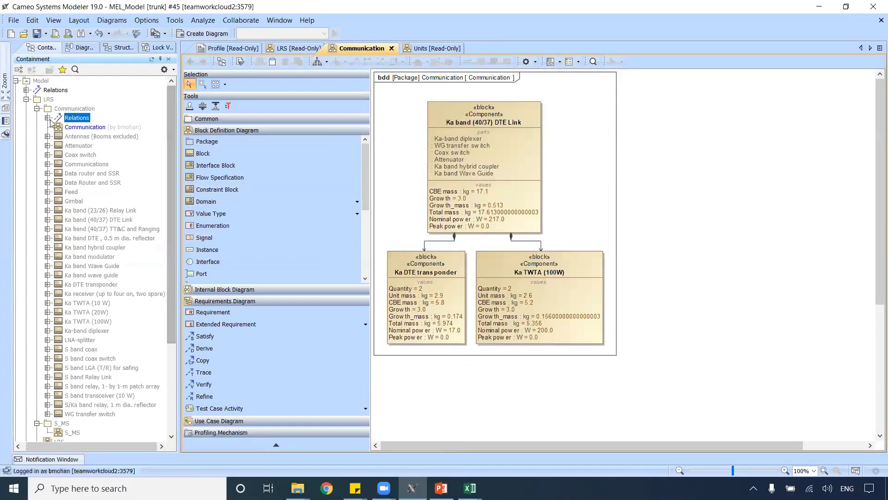
Step: Lock the Communication package and all its elements recursively for editing
{"action": "left_click", "coordinate": [78, 137]}
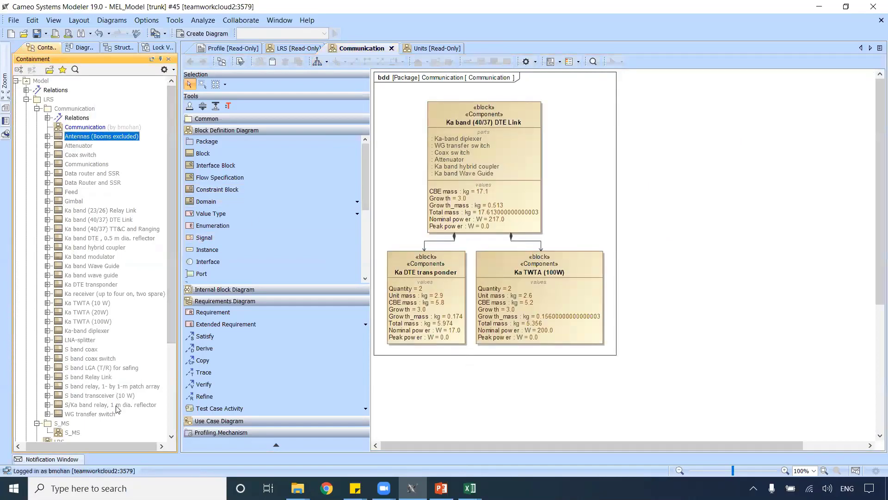
{"action": "left_click", "coordinate": [69, 111]}
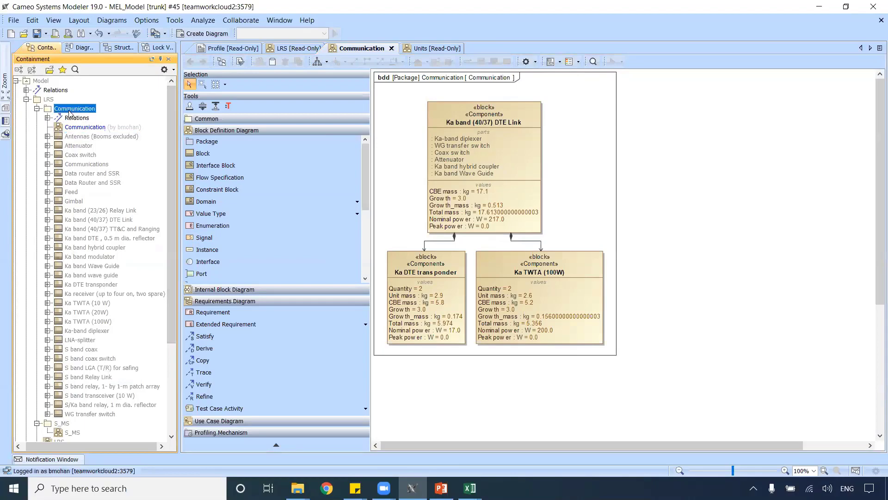
{"action": "right_click", "coordinate": [70, 112]}
{"action": "mouse_move", "coordinate": [215, 116]}
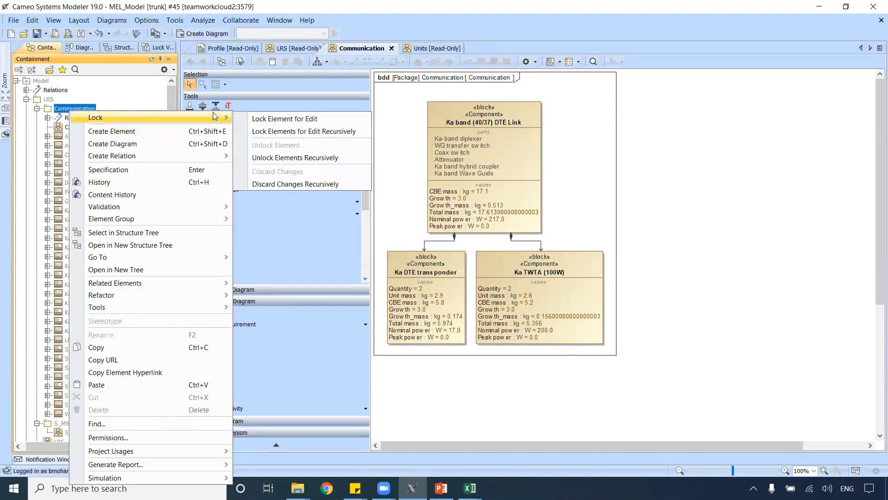
{"action": "left_click", "coordinate": [303, 132]}
Step: Place all the Communication package's blocks, from Antennas (Booms excluded) to WG transfer switch, on the Communication diagram and arrange them in a hierarchical layout
{"action": "left_click", "coordinate": [98, 136]}
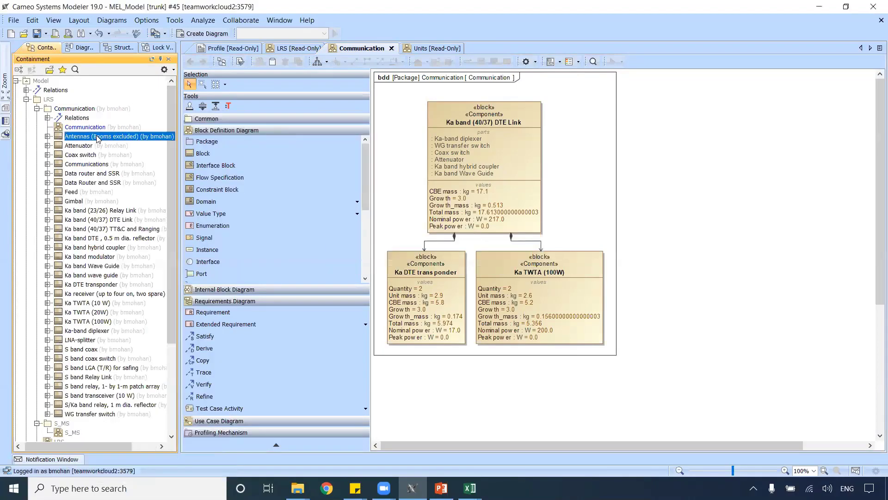
{"action": "left_click", "coordinate": [110, 414], "text": "shift"}
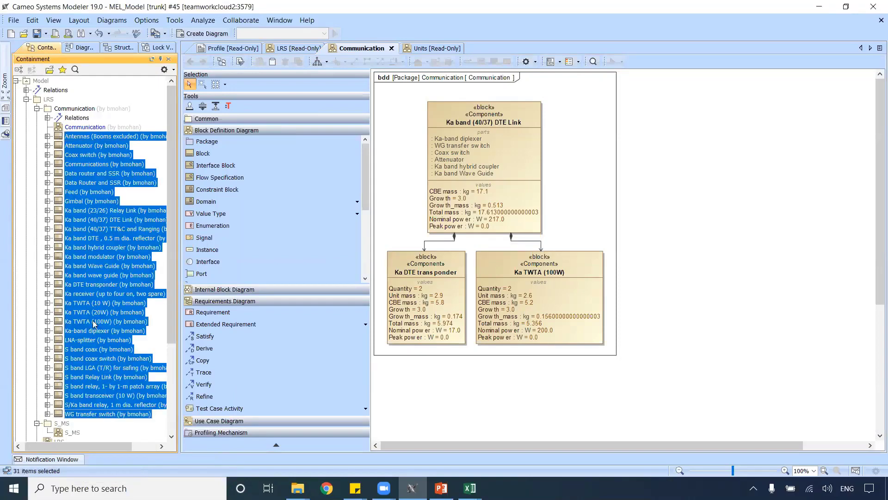
{"action": "left_click_drag", "start_coordinate": [93, 324], "coordinate": [291, 242]}
{"action": "left_click", "coordinate": [188, 151]}
{"action": "left_click", "coordinate": [440, 144]}
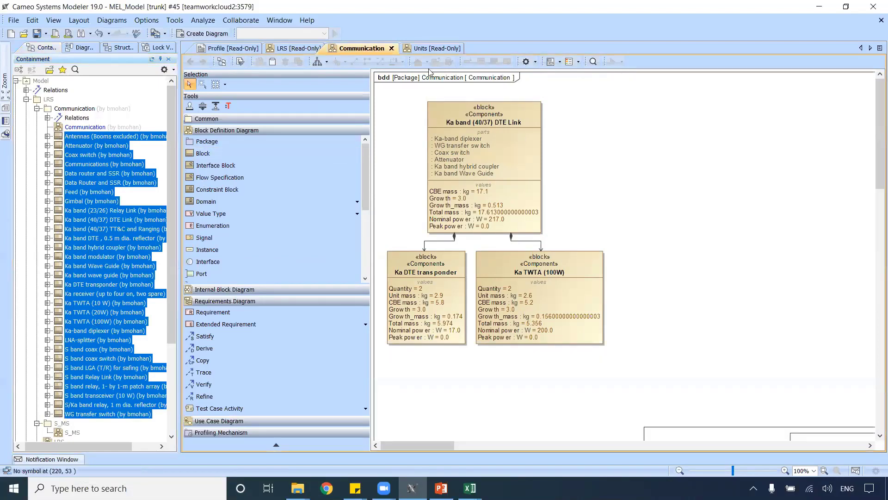
{"action": "left_click", "coordinate": [318, 61]}
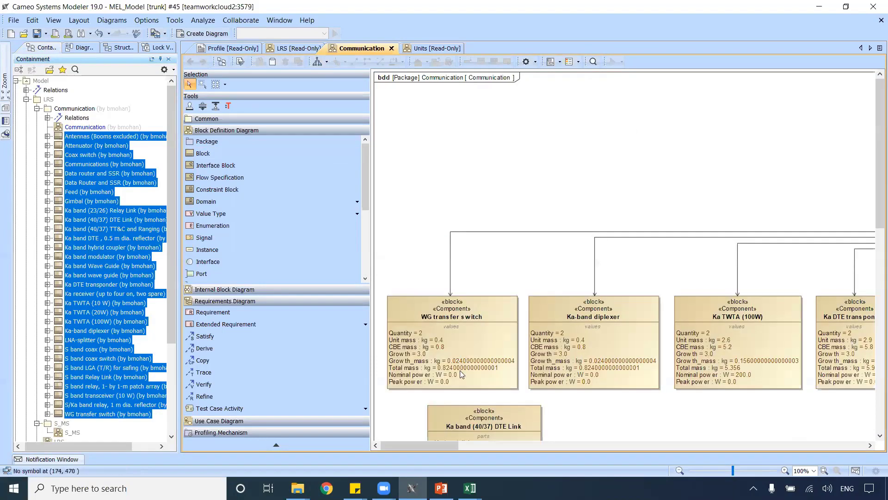
Step: Enlarge the diagram area and examine the Communications block hierarchy, including the Ka band (40/37) DTE Link and its parts
{"action": "left_click_drag", "start_coordinate": [179, 222], "coordinate": [73, 222]}
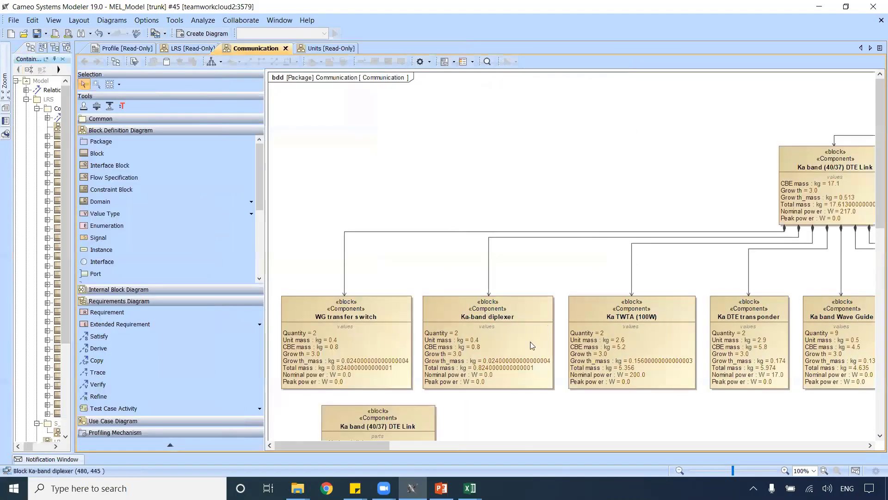
{"action": "left_click_drag", "start_coordinate": [378, 444], "coordinate": [651, 452]}
{"action": "left_click", "coordinate": [578, 117]}
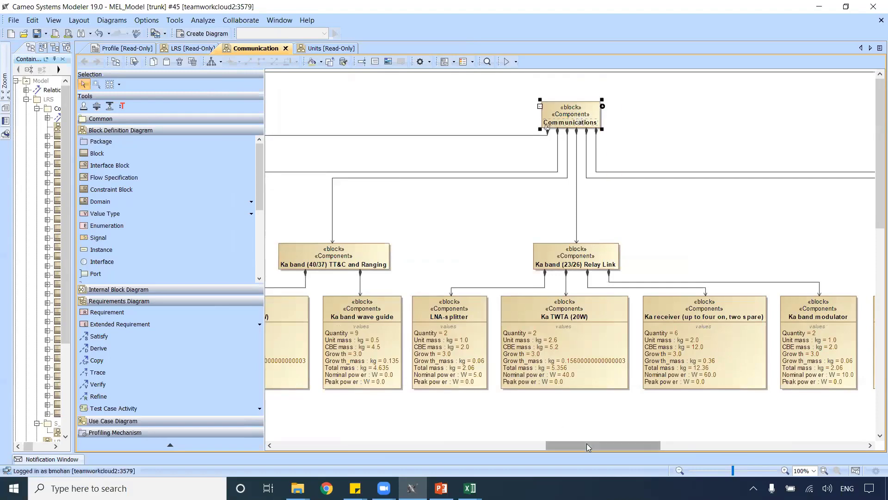
{"action": "left_click_drag", "start_coordinate": [587, 443], "coordinate": [375, 446]}
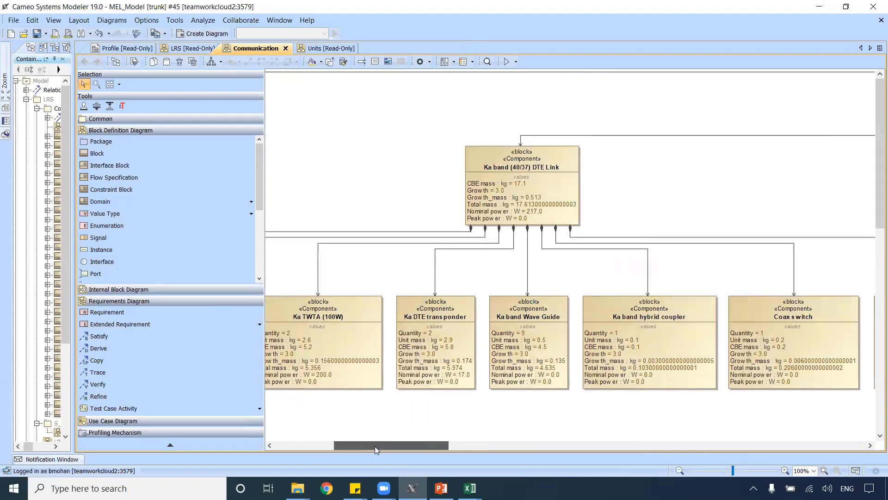
{"action": "left_click", "coordinate": [471, 160]}
{"action": "left_click", "coordinate": [372, 284]}
{"action": "left_click_drag", "start_coordinate": [373, 284], "coordinate": [869, 397]}
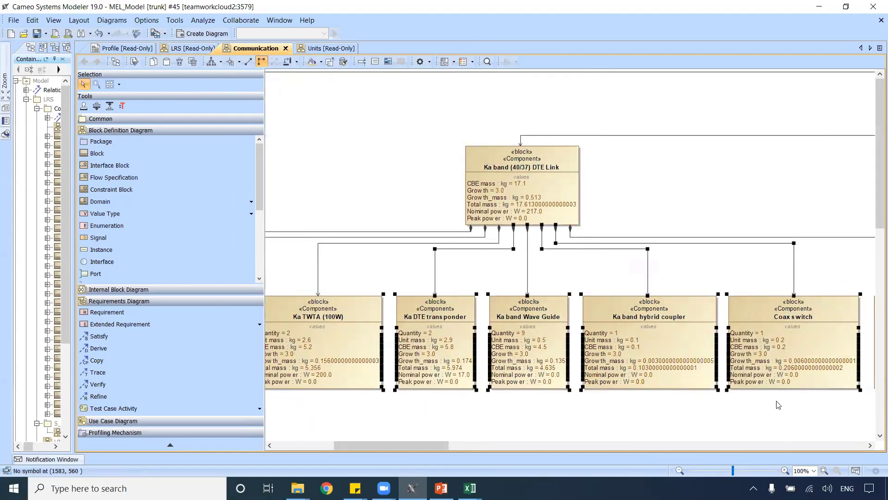
{"action": "left_click_drag", "start_coordinate": [441, 451], "coordinate": [672, 456]}
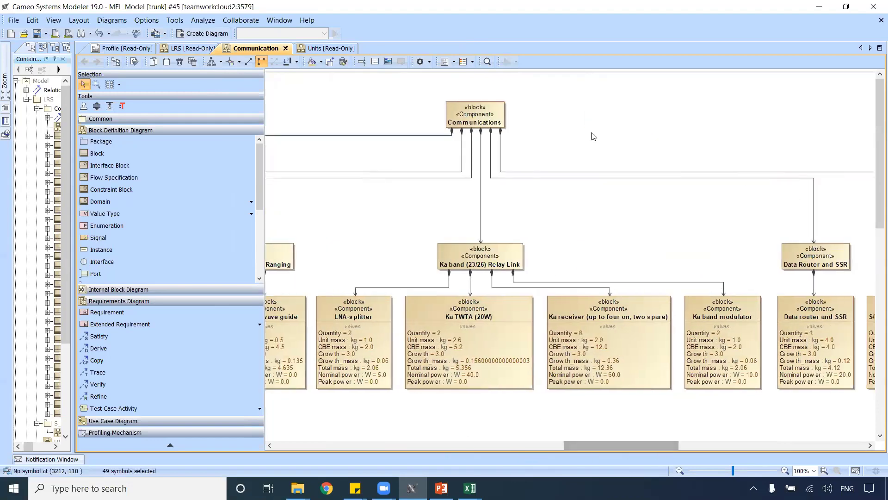
{"action": "left_click", "coordinate": [593, 136]}
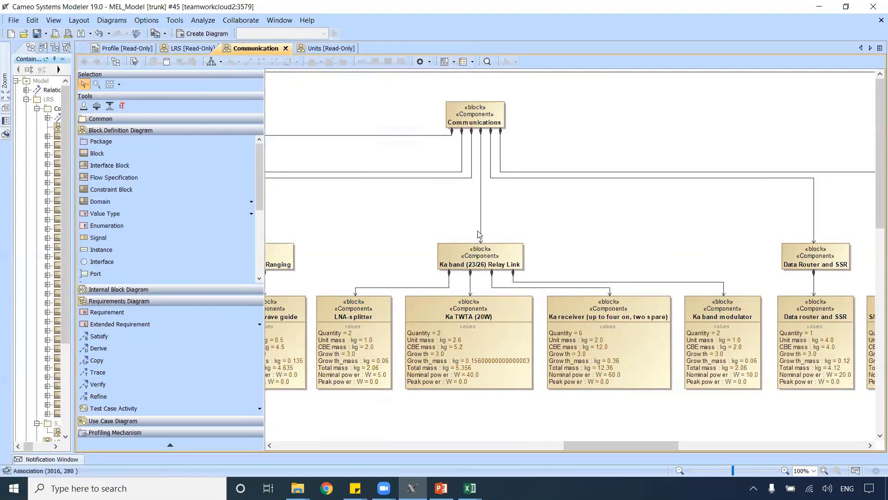
Step: Examine the association from Communications to Ka band (23/26) Relay Link and the value properties of the Ka TWTA (20W) block
{"action": "left_click", "coordinate": [481, 125]}
{"action": "left_click", "coordinate": [484, 209]}
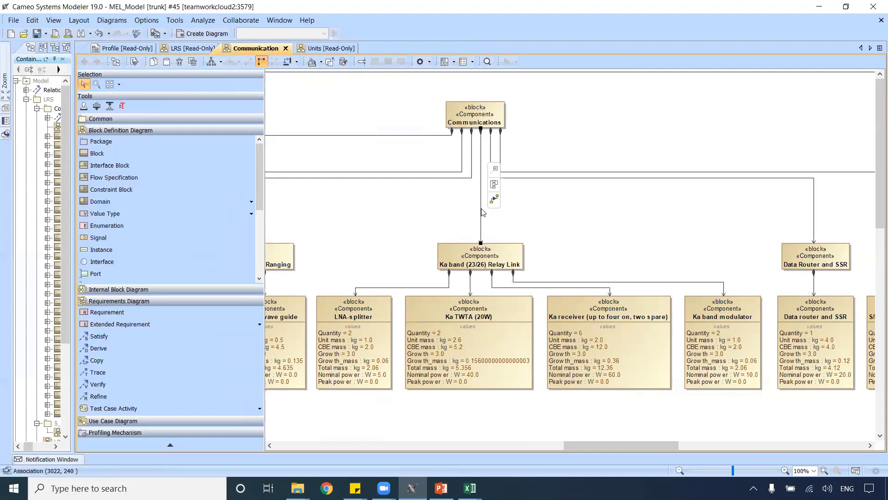
{"action": "scroll", "coordinate": [473, 320], "scroll_direction": "down", "scroll_amount": 3}
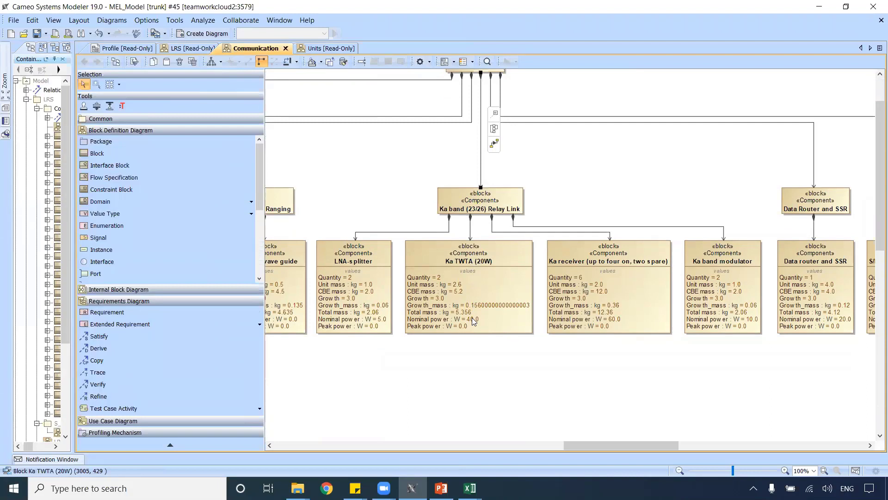
{"action": "scroll", "coordinate": [529, 305], "scroll_direction": "down", "scroll_amount": 3}
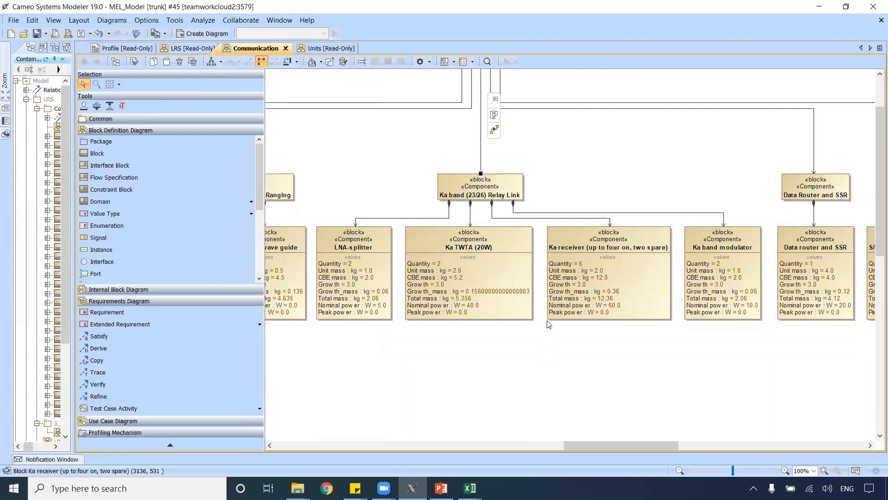
{"action": "left_click", "coordinate": [426, 222]}
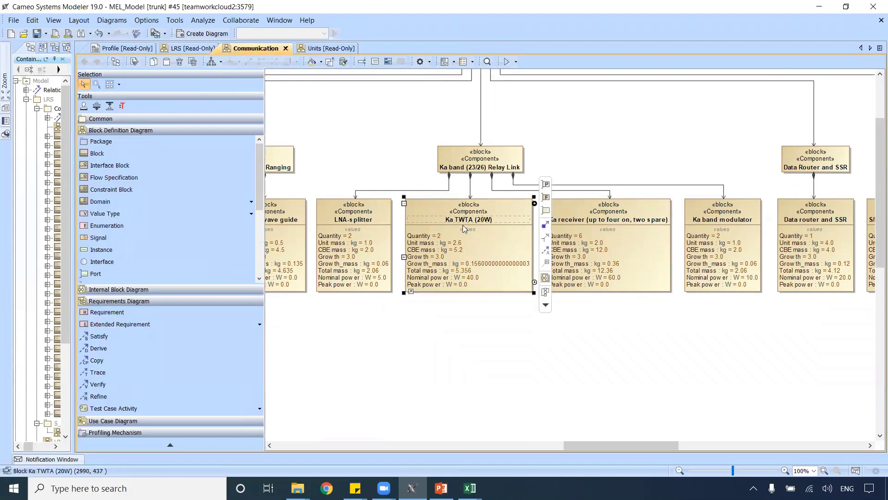
{"action": "left_click", "coordinate": [483, 307]}
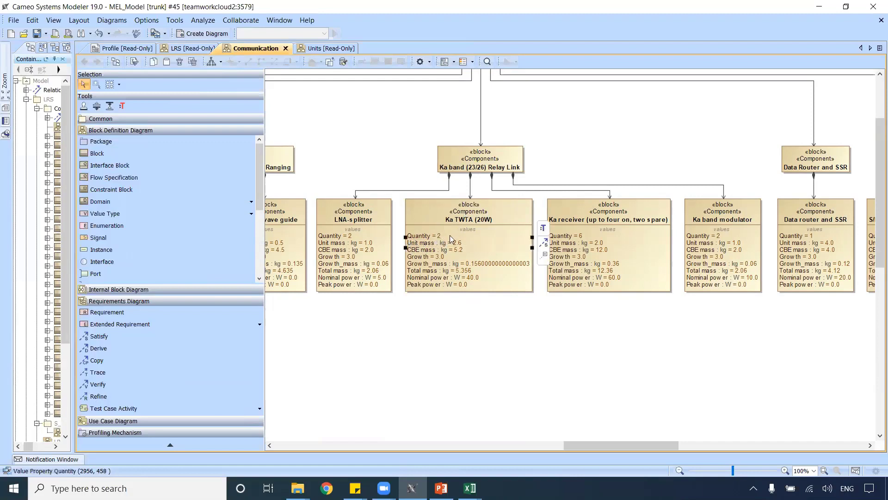
{"action": "left_click", "coordinate": [434, 244]}
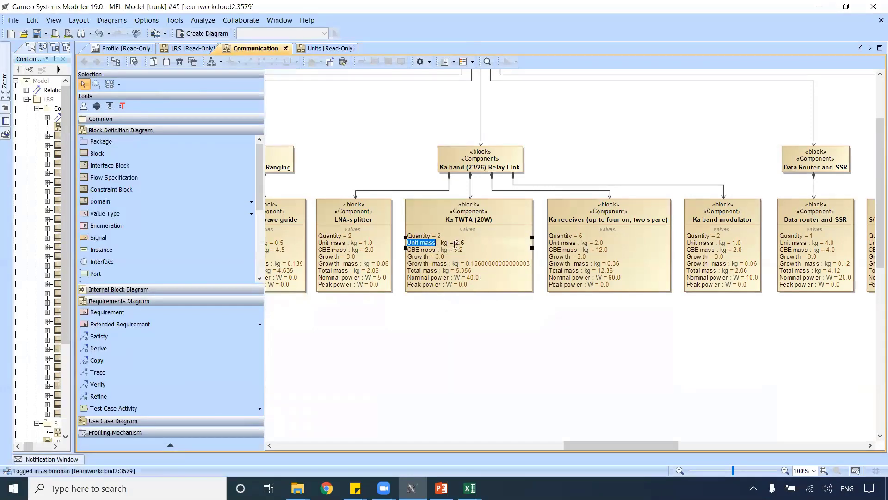
{"action": "key", "text": "Escape"}
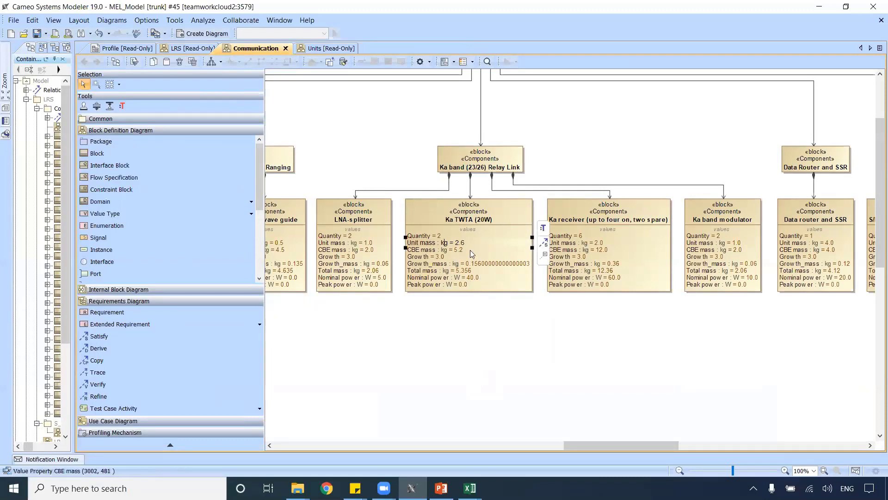
{"action": "key", "text": "Escape"}
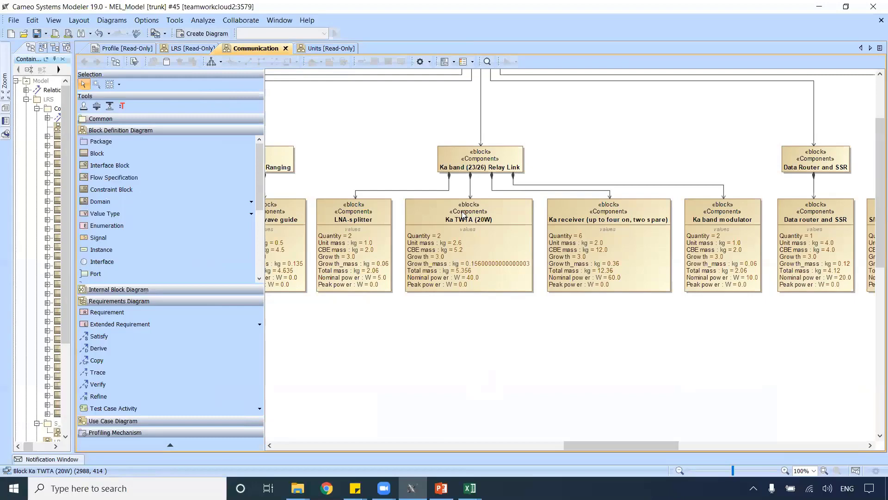
Step: Switch to the MapleMBSE workbook in Excel and reload the model data
{"action": "scroll", "coordinate": [463, 213], "scroll_direction": "up", "scroll_amount": 5}
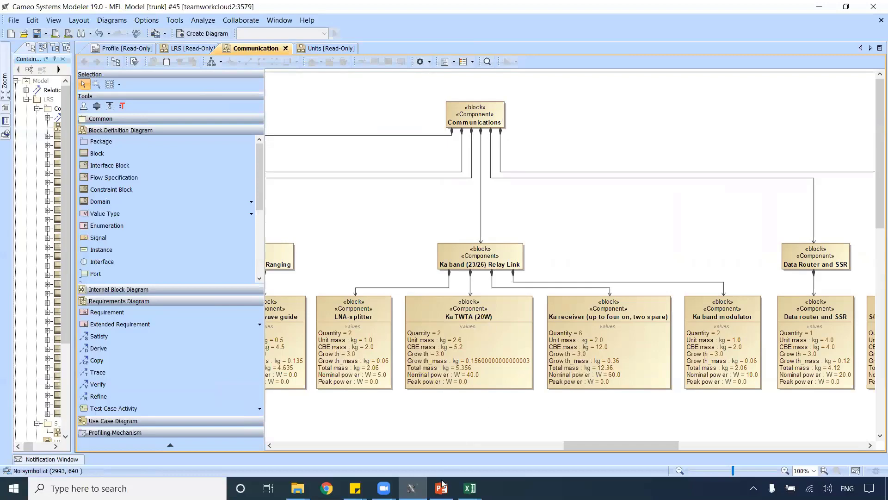
{"action": "mouse_move", "coordinate": [469, 488]}
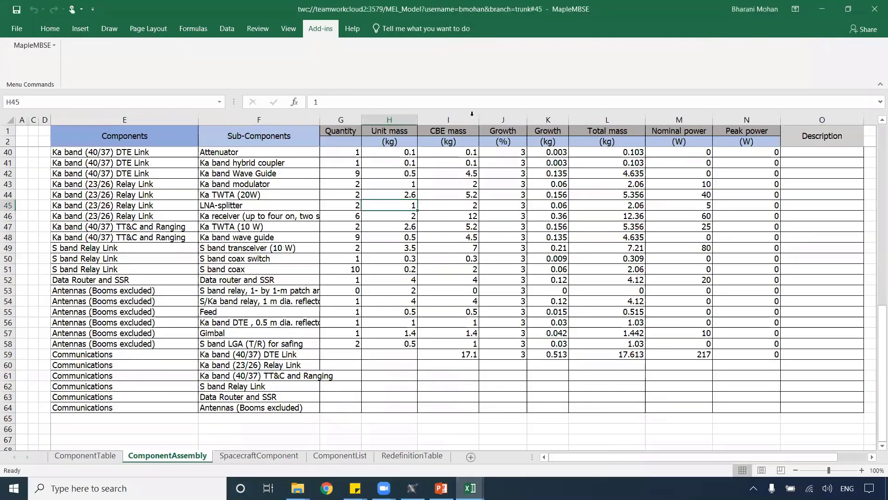
{"action": "left_click", "coordinate": [451, 438]}
{"action": "left_click", "coordinate": [40, 47]}
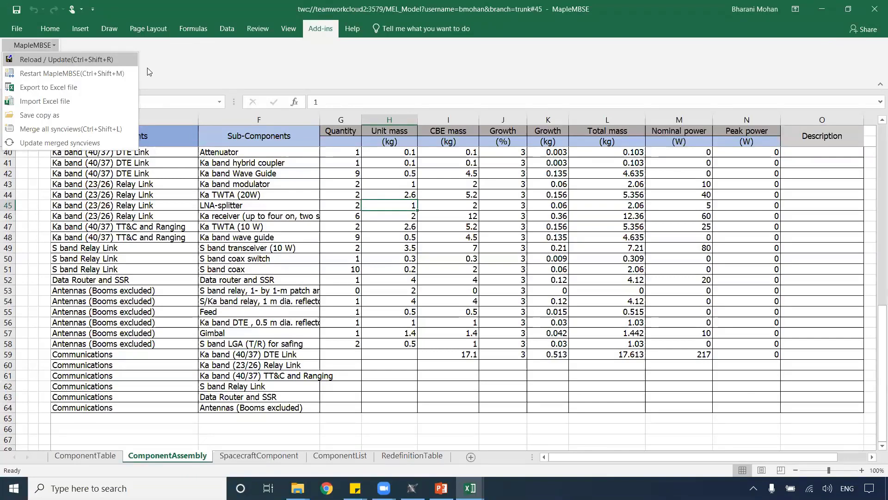
{"action": "left_click", "coordinate": [66, 60]}
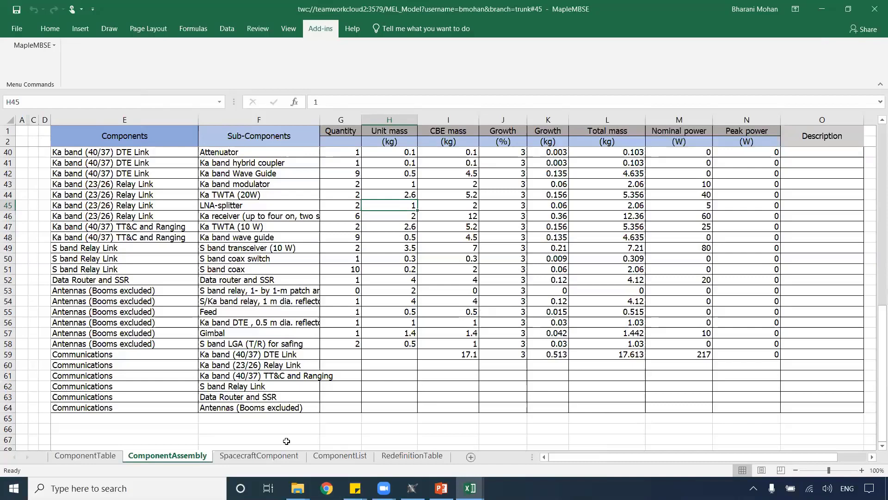
Step: Look through the SpacecraftComponent, ComponentList and RedefinitionTable sheets, ending on the SpacecraftComponent value properties and their default values
{"action": "left_click", "coordinate": [283, 456]}
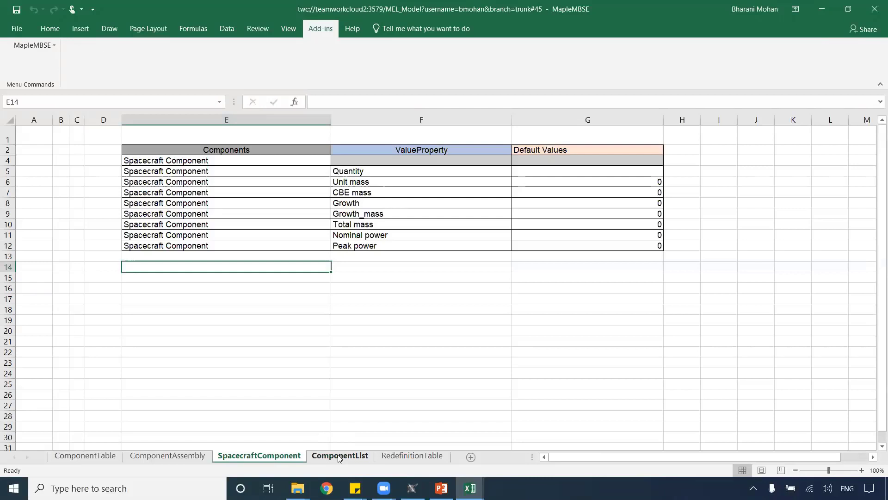
{"action": "left_click", "coordinate": [339, 456]}
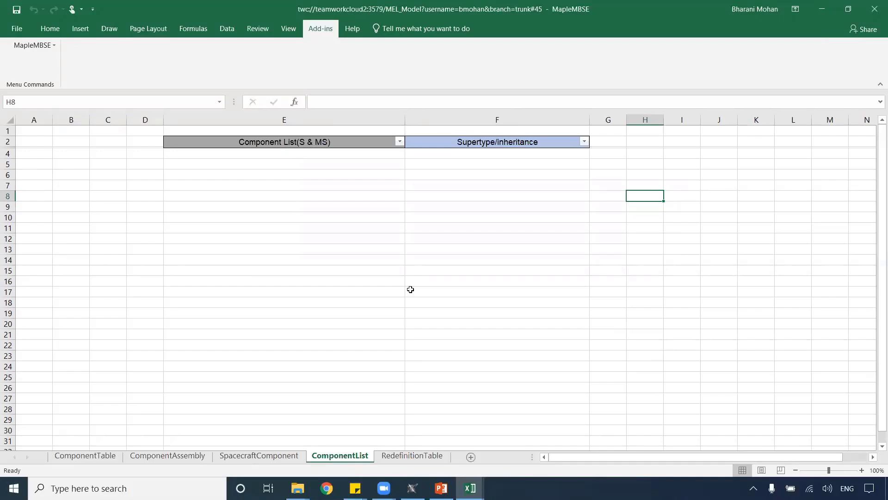
{"action": "left_click", "coordinate": [295, 456]}
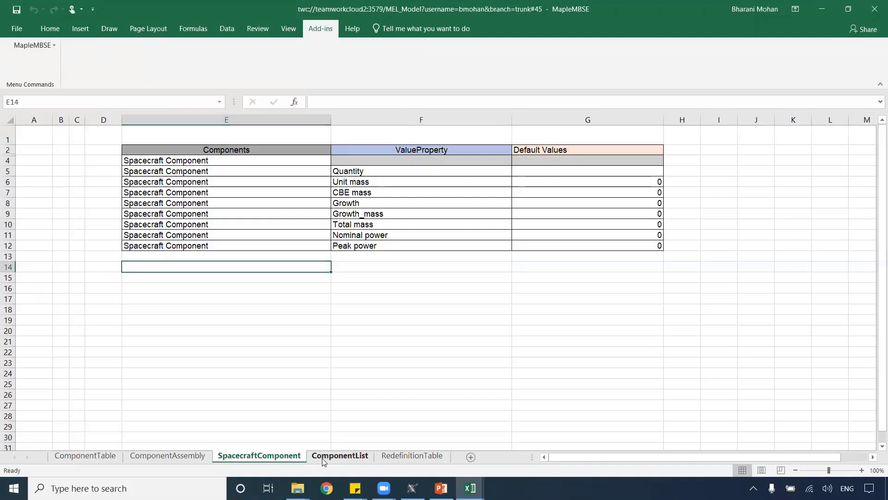
{"action": "left_click", "coordinate": [323, 457]}
{"action": "left_click", "coordinate": [401, 456]}
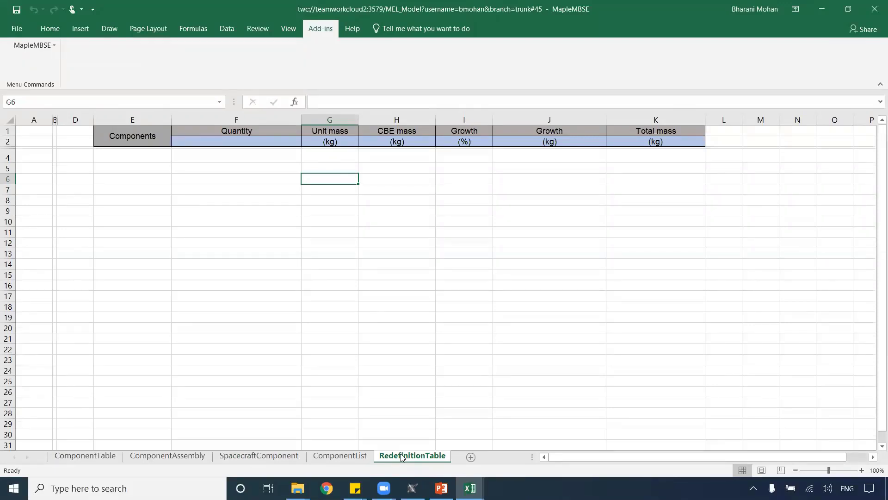
{"action": "left_click", "coordinate": [288, 458]}
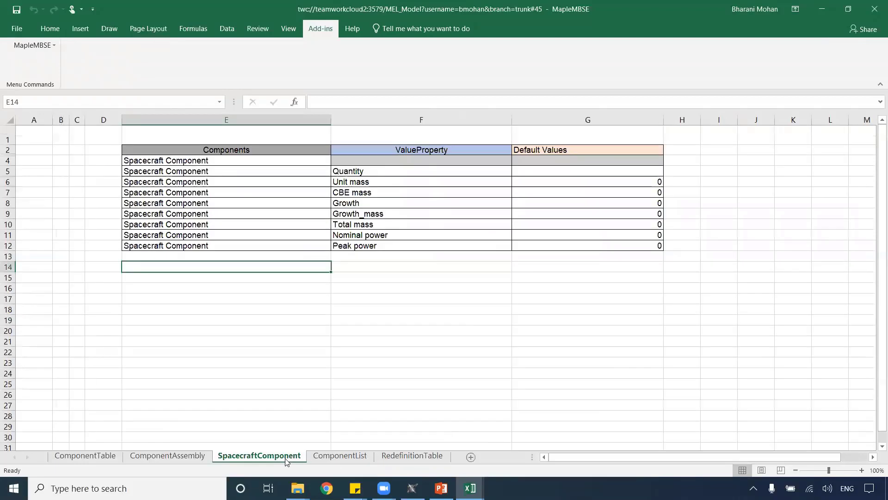
Step: Open the Redefine.xlsx workbook from the Demo folder
{"action": "mouse_move", "coordinate": [297, 488]}
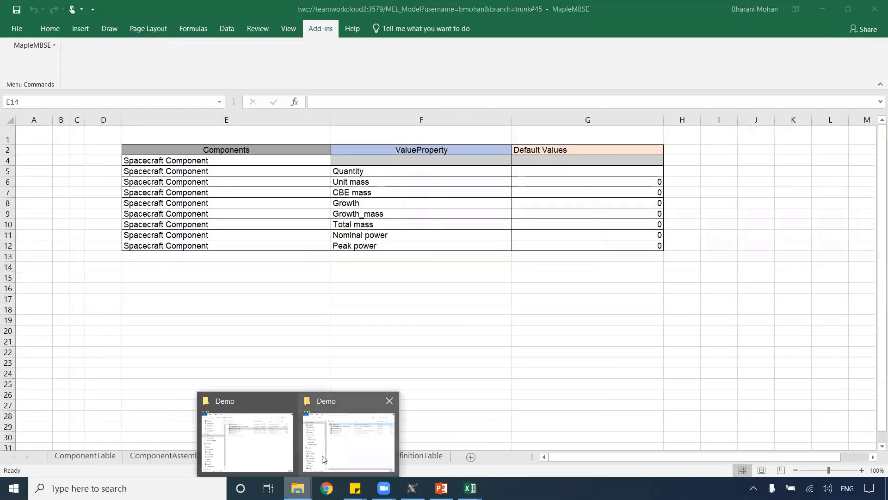
{"action": "left_click", "coordinate": [324, 462]}
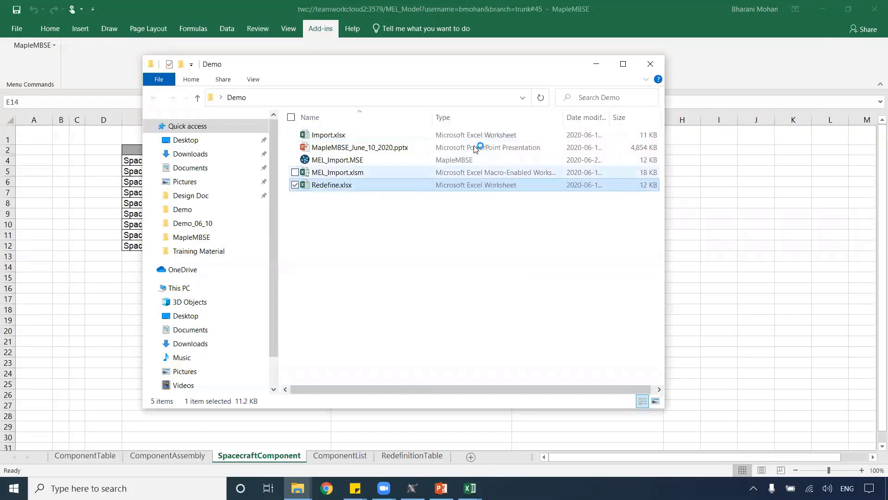
{"action": "double_click", "coordinate": [462, 135]}
{"action": "left_click", "coordinate": [316, 254]}
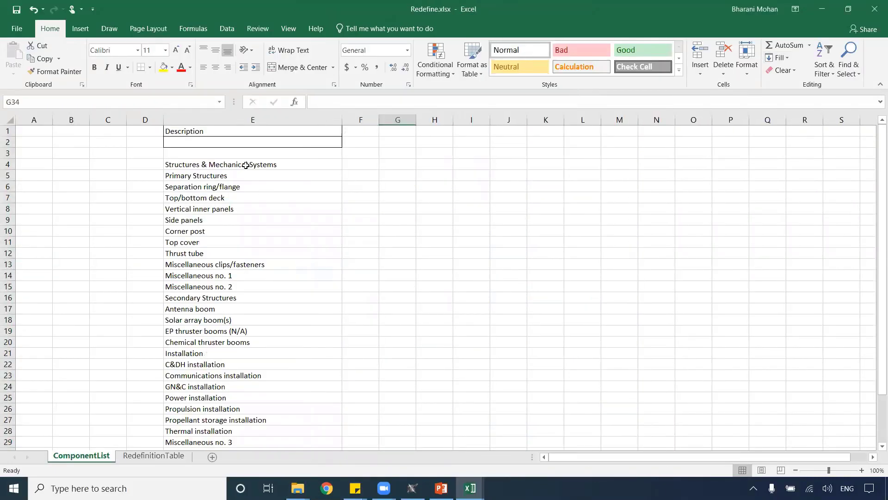
Step: Look through the component names in the ComponentList sheet and the quantities and masses in the RedefinitionTable sheet of Redefine.xlsx
{"action": "left_click_drag", "start_coordinate": [246, 165], "coordinate": [259, 392]}
{"action": "scroll", "coordinate": [260, 392], "scroll_direction": "down", "scroll_amount": 5}
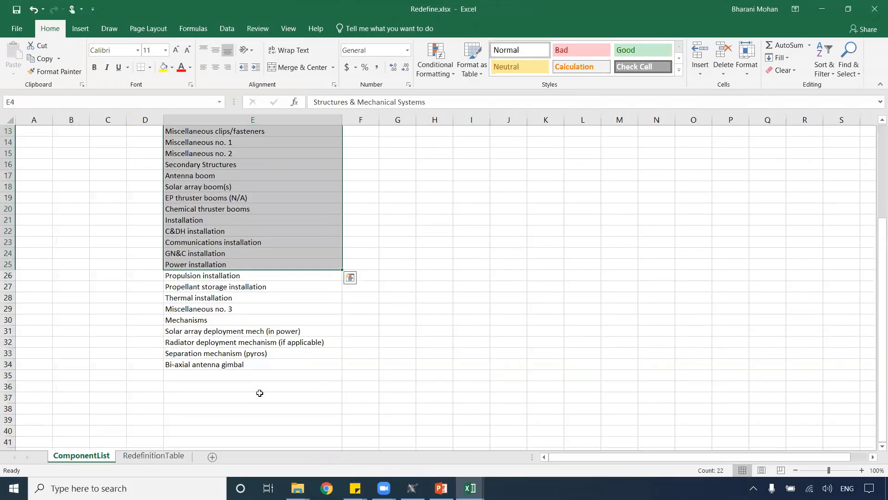
{"action": "scroll", "coordinate": [259, 393], "scroll_direction": "up", "scroll_amount": 5}
{"action": "scroll", "coordinate": [260, 393], "scroll_direction": "up", "scroll_amount": 1}
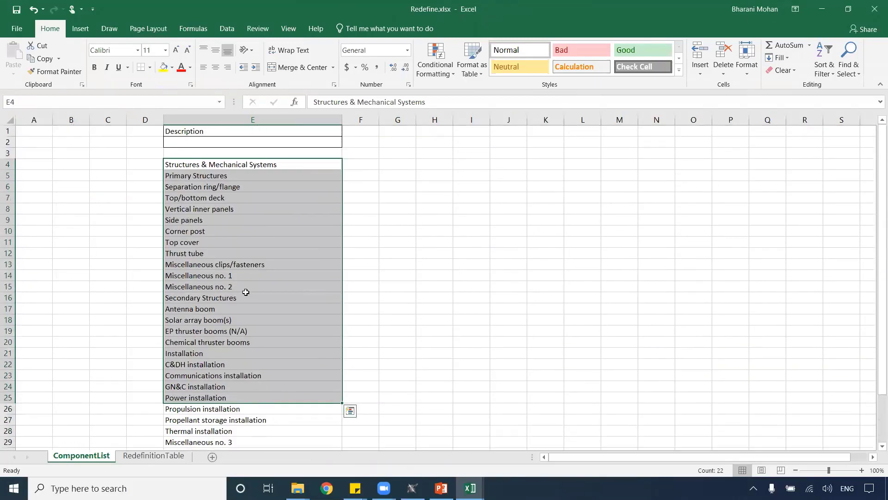
{"action": "scroll", "coordinate": [245, 291], "scroll_direction": "down", "scroll_amount": 2}
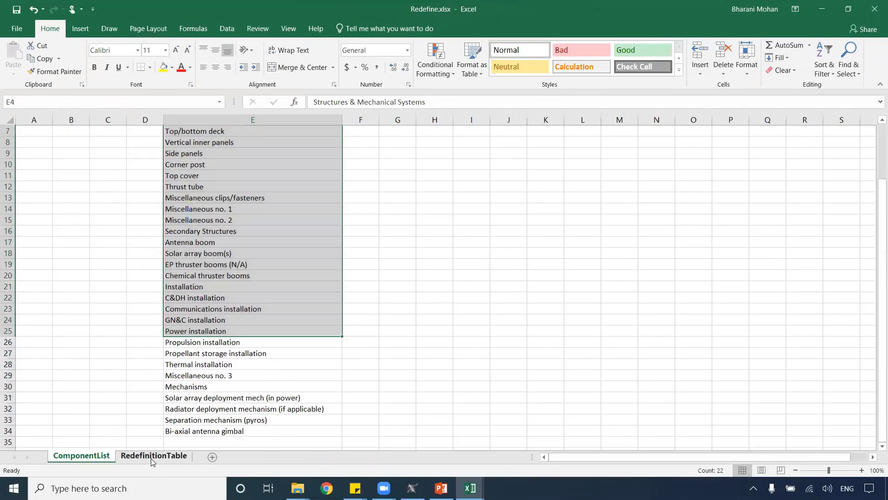
{"action": "left_click", "coordinate": [152, 456]}
{"action": "scroll", "coordinate": [286, 339], "scroll_direction": "down", "scroll_amount": 1}
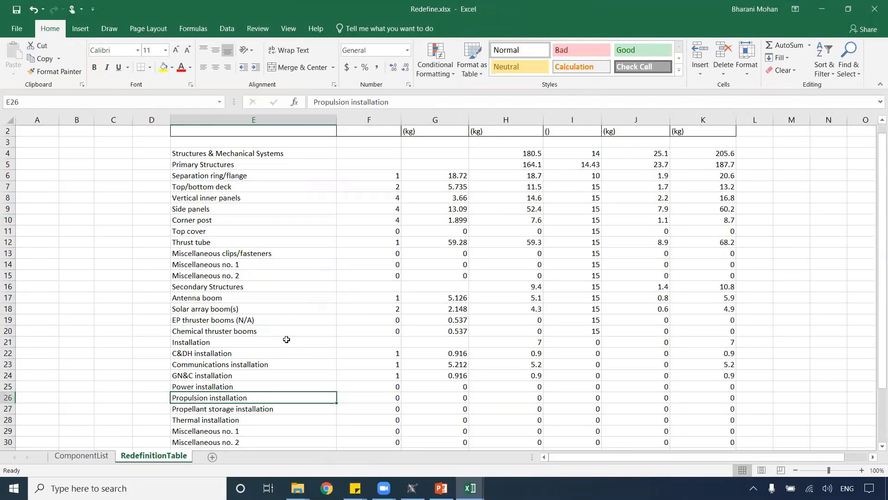
{"action": "scroll", "coordinate": [287, 339], "scroll_direction": "down", "scroll_amount": 5}
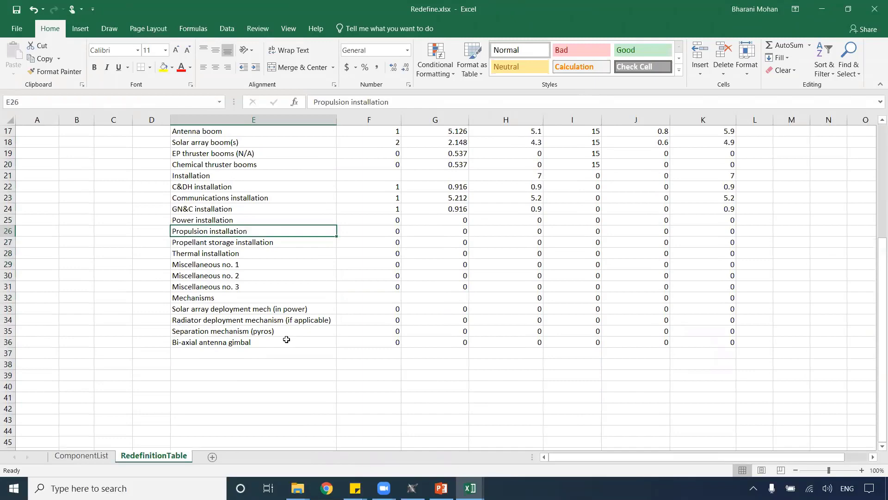
{"action": "scroll", "coordinate": [286, 339], "scroll_direction": "up", "scroll_amount": 5}
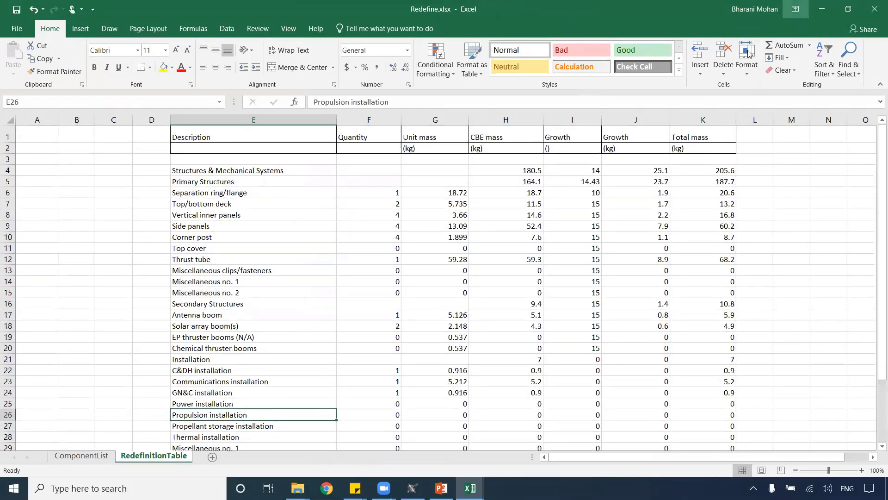
Step: Minimize the Redefine.xlsx and Import.xlsx workbooks and show the ComponentList sheet of the MapleMBSE workbook
{"action": "left_click", "coordinate": [795, 9]}
{"action": "left_click", "coordinate": [818, 15]}
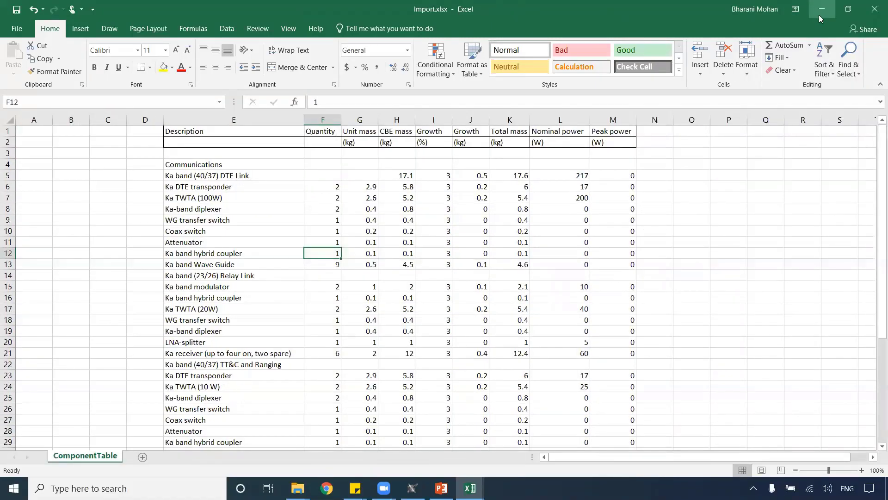
{"action": "left_click", "coordinate": [818, 15]}
{"action": "left_click", "coordinate": [602, 63]}
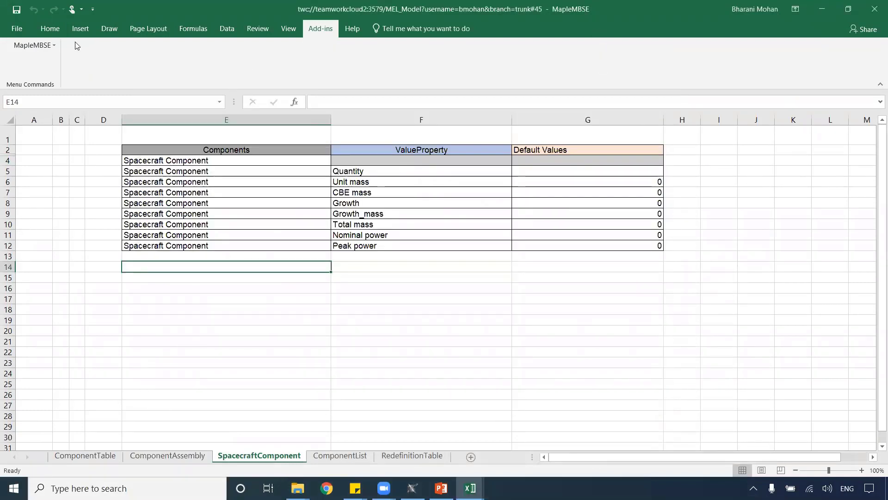
{"action": "left_click", "coordinate": [336, 454]}
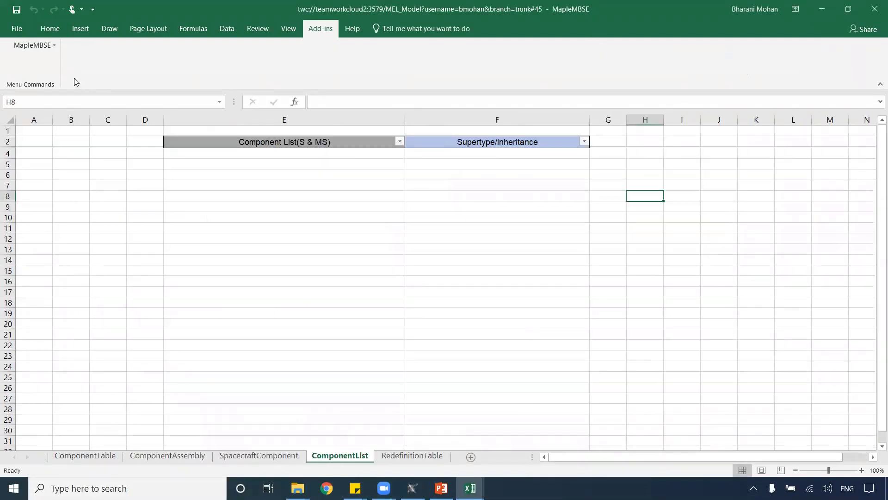
Step: Import Redefine.xlsx from the Demo folder into the model through MapleMBSE
{"action": "left_click", "coordinate": [37, 47]}
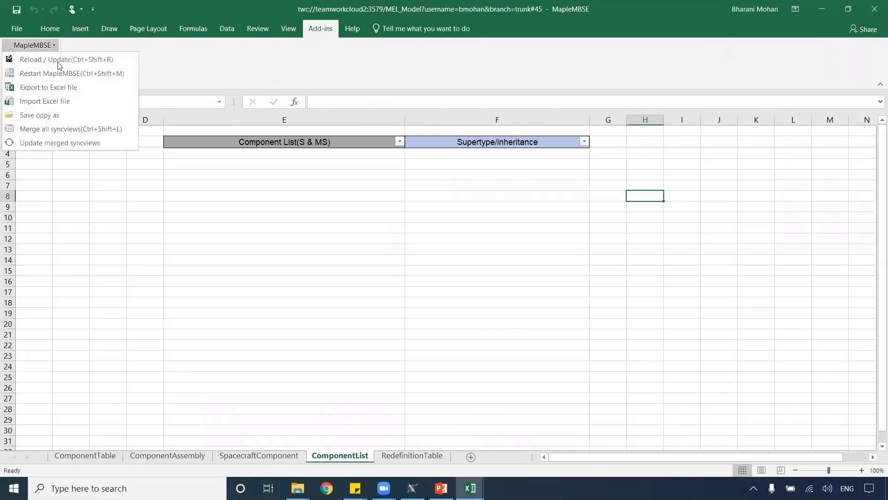
{"action": "left_click", "coordinate": [76, 101]}
{"action": "left_click", "coordinate": [236, 135]}
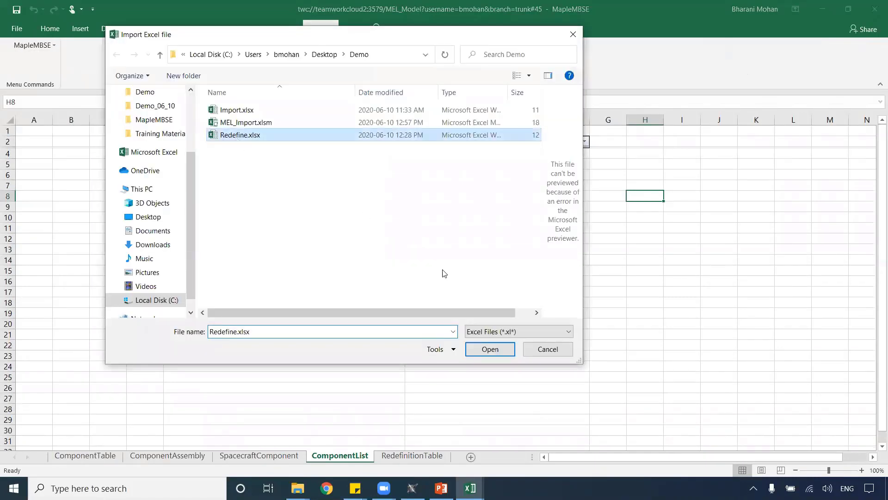
{"action": "left_click", "coordinate": [489, 349]}
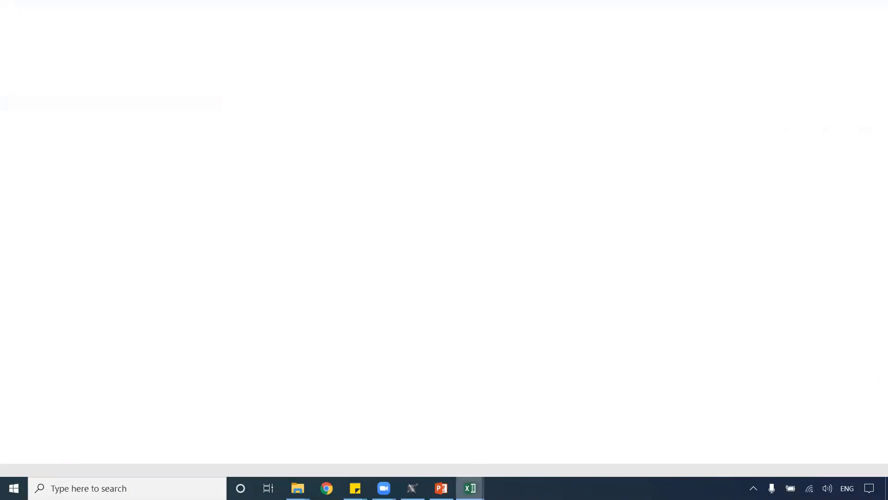
{"action": "mouse_move", "coordinate": [470, 488]}
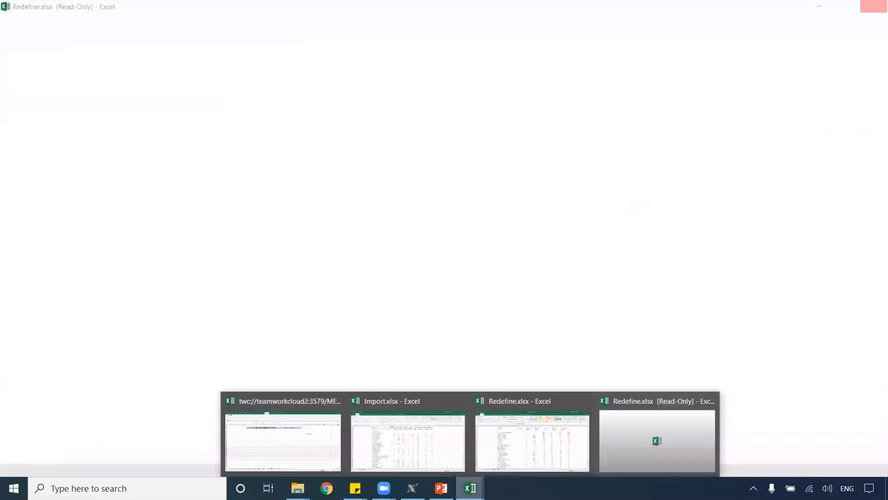
{"action": "left_click", "coordinate": [329, 439]}
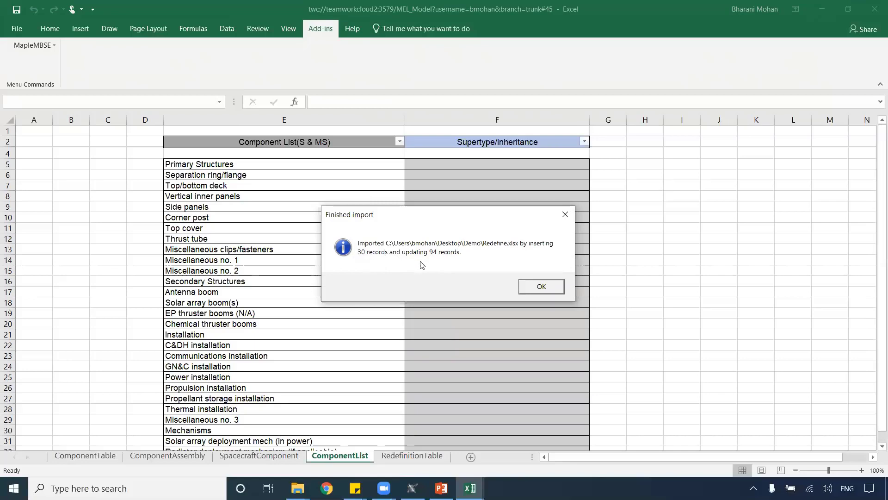
{"action": "left_click", "coordinate": [553, 289]}
Step: Review the imported entries in the Component List(S & MS) column of the ComponentList sheet
{"action": "scroll", "coordinate": [531, 309], "scroll_direction": "down", "scroll_amount": 1}
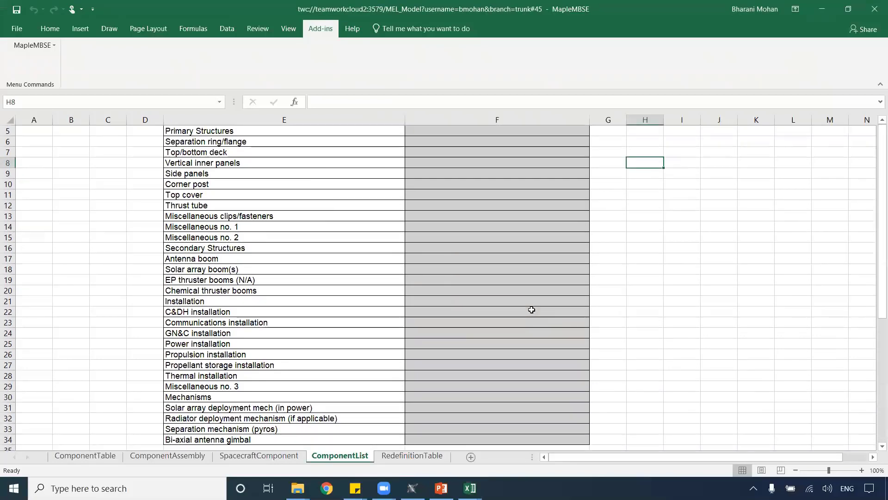
{"action": "scroll", "coordinate": [532, 309], "scroll_direction": "up", "scroll_amount": 2}
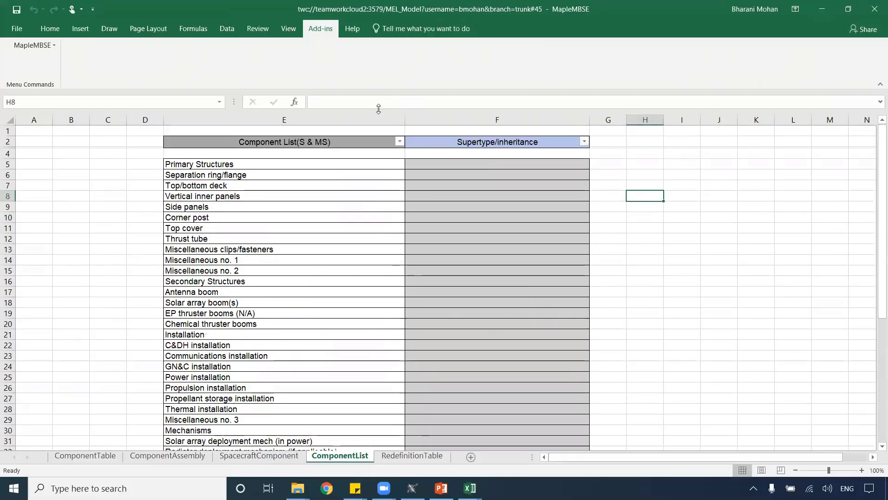
{"action": "left_click", "coordinate": [335, 129]}
{"action": "left_click", "coordinate": [332, 121]}
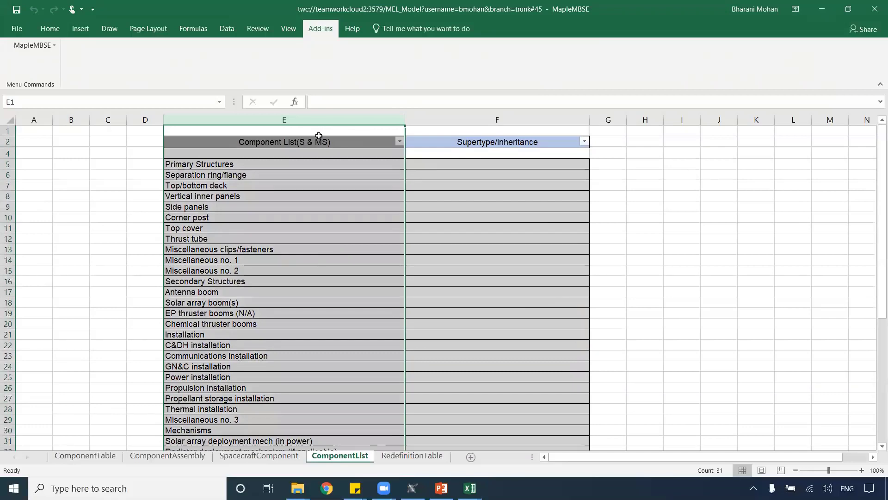
{"action": "scroll", "coordinate": [306, 264], "scroll_direction": "down", "scroll_amount": 4}
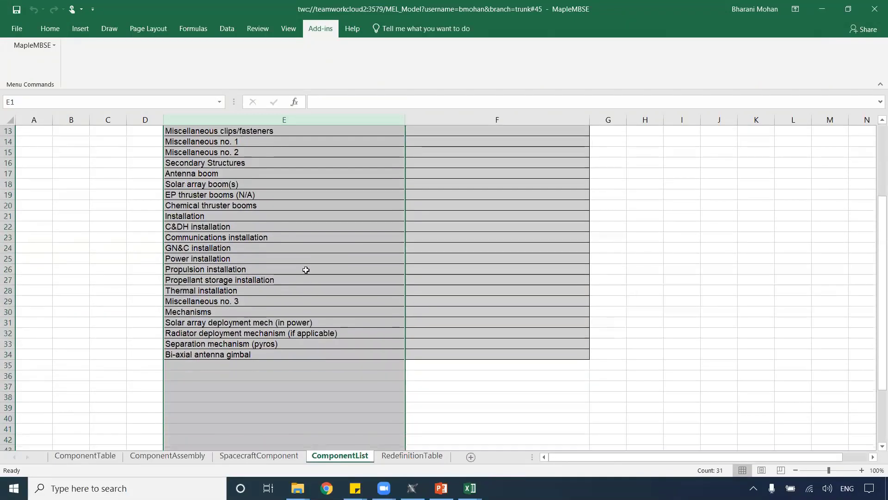
{"action": "left_click", "coordinate": [284, 374]}
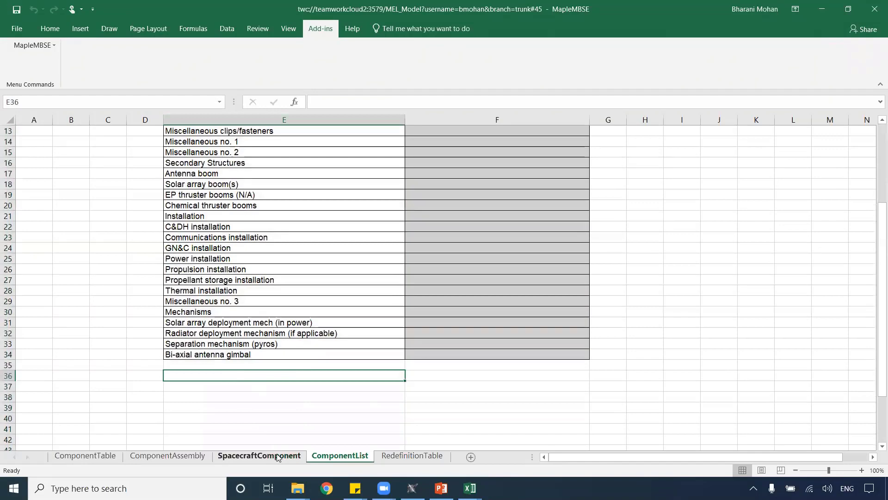
{"action": "scroll", "coordinate": [269, 273], "scroll_direction": "up", "scroll_amount": 1}
{"action": "scroll", "coordinate": [269, 272], "scroll_direction": "up", "scroll_amount": 4}
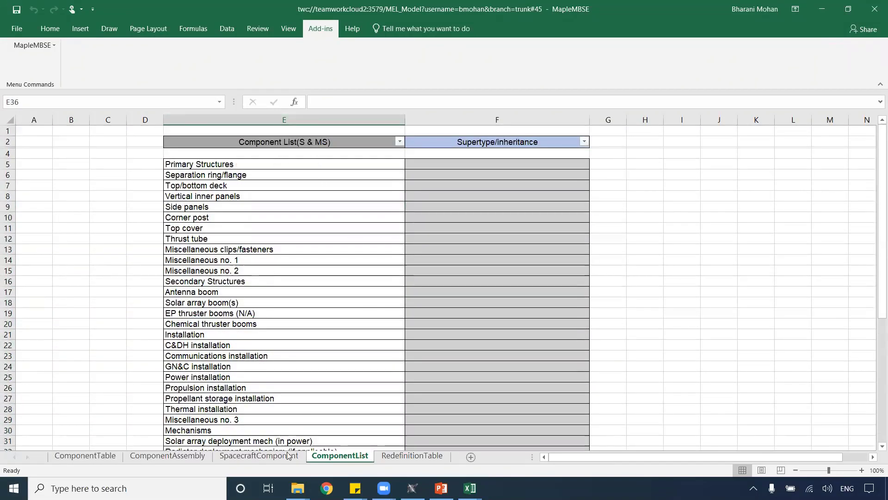
Step: Copy the Spacecraft Component name from the SpacecraftComponent sheet into cell F35 of the ComponentList sheet as the supertype
{"action": "left_click", "coordinate": [259, 456]}
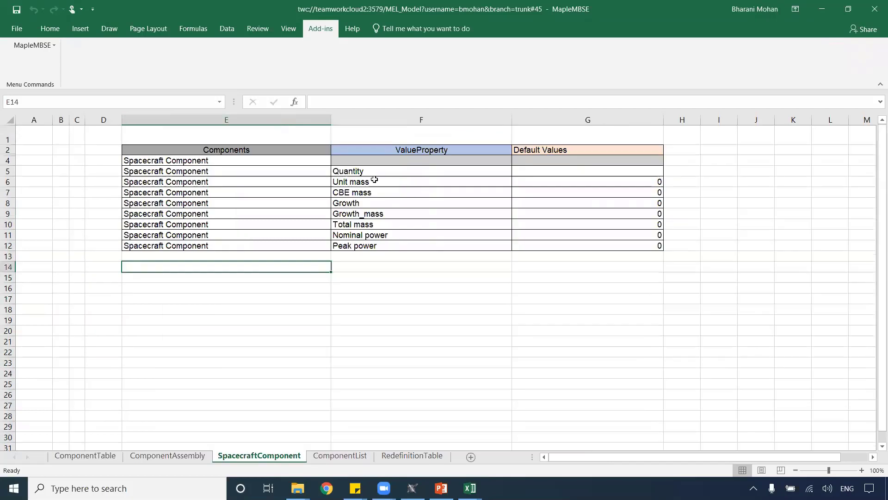
{"action": "left_click_drag", "start_coordinate": [372, 173], "coordinate": [389, 258]}
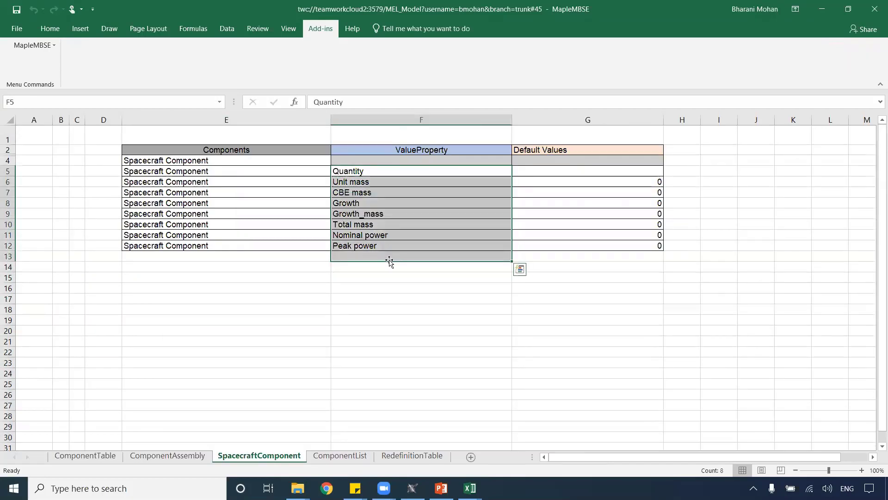
{"action": "left_click", "coordinate": [235, 161]}
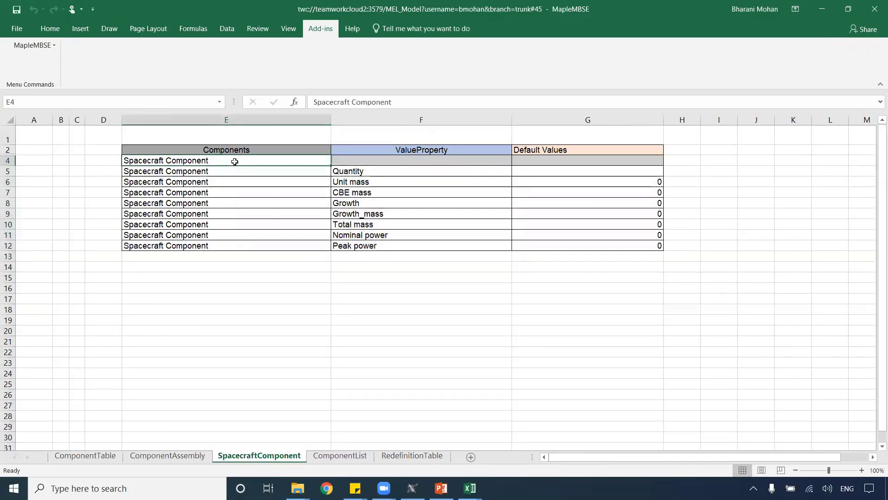
{"action": "key", "text": "ctrl+c"}
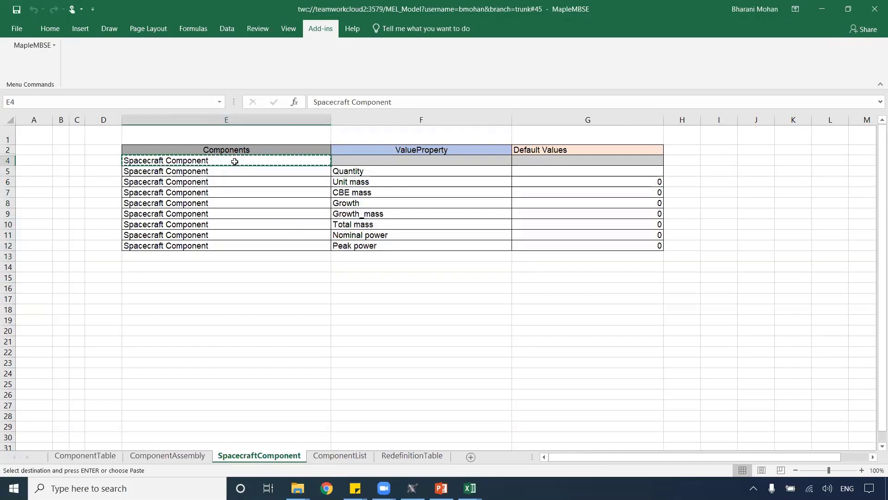
{"action": "left_click", "coordinate": [339, 455]}
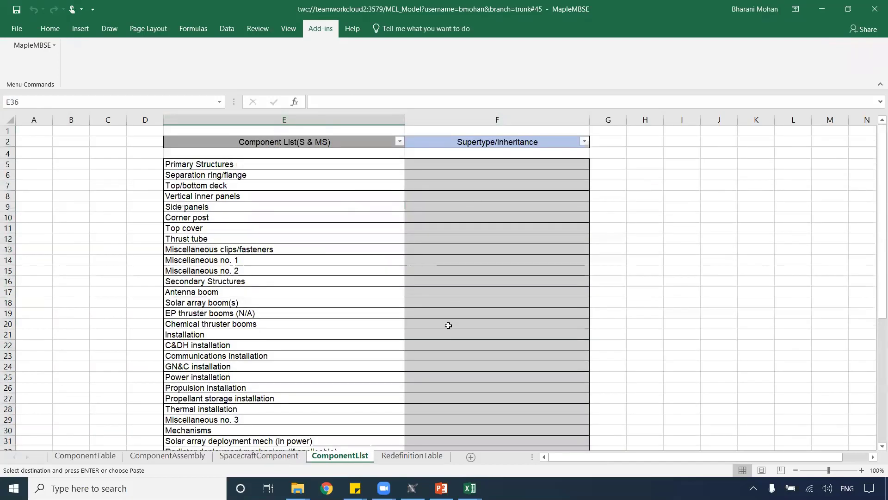
{"action": "scroll", "coordinate": [448, 325], "scroll_direction": "down", "scroll_amount": 2}
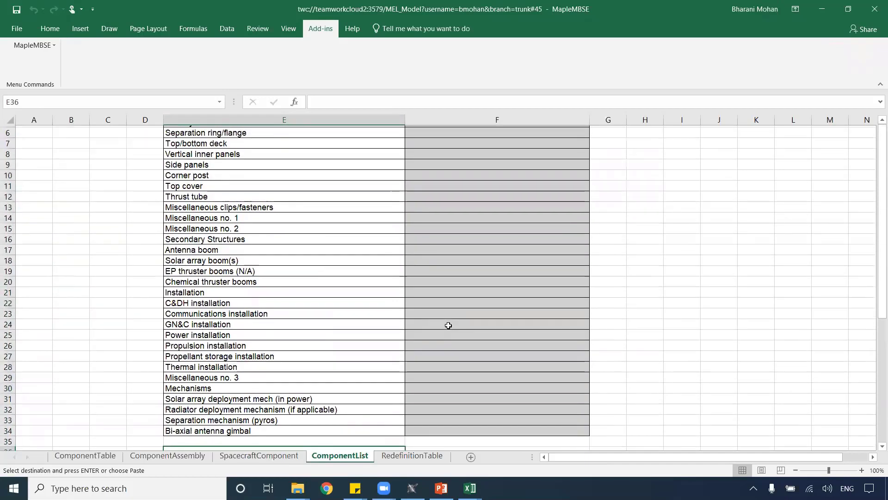
{"action": "scroll", "coordinate": [448, 325], "scroll_direction": "down", "scroll_amount": 2}
{"action": "left_click", "coordinate": [475, 398]}
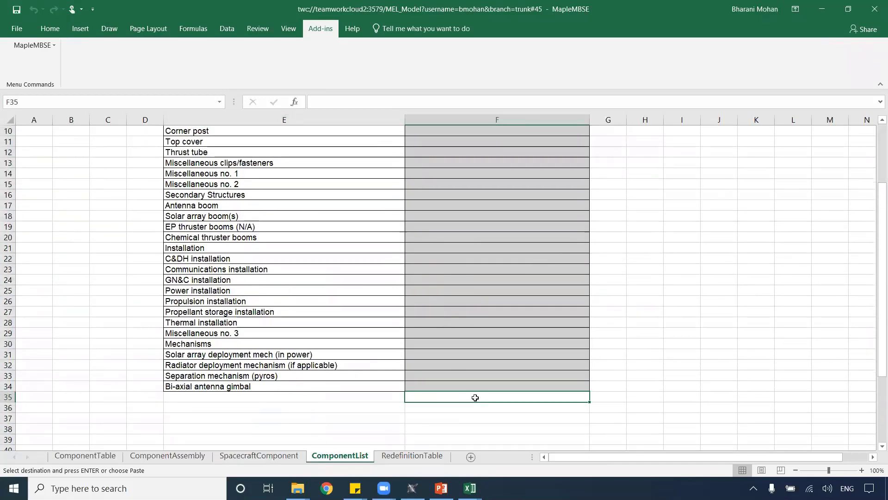
{"action": "key", "text": "Return"}
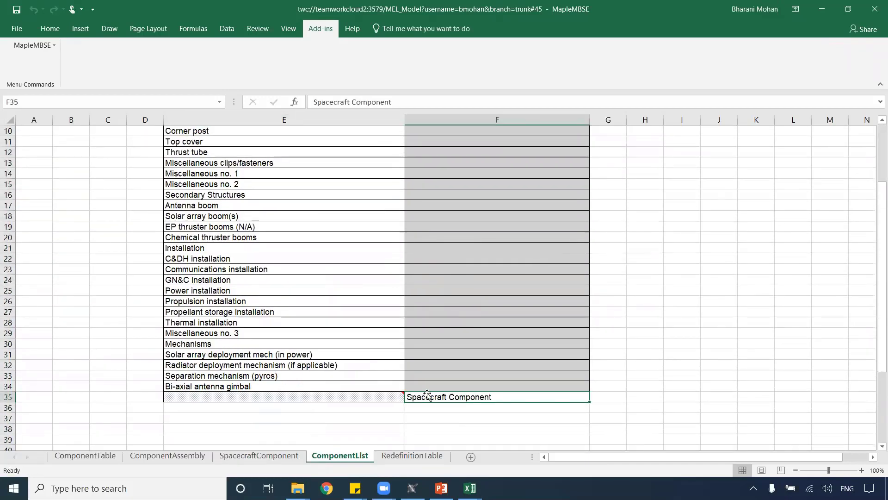
Step: Copy the component names from Primary Structures to Bi-axial antenna gimbal, E5:E34, and paste them from cell E35 downward
{"action": "left_click", "coordinate": [388, 383]}
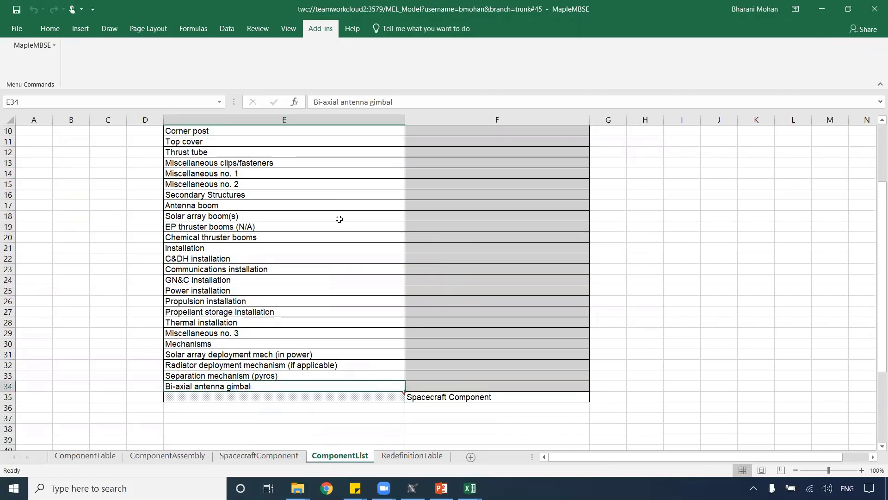
{"action": "left_click", "coordinate": [473, 398]}
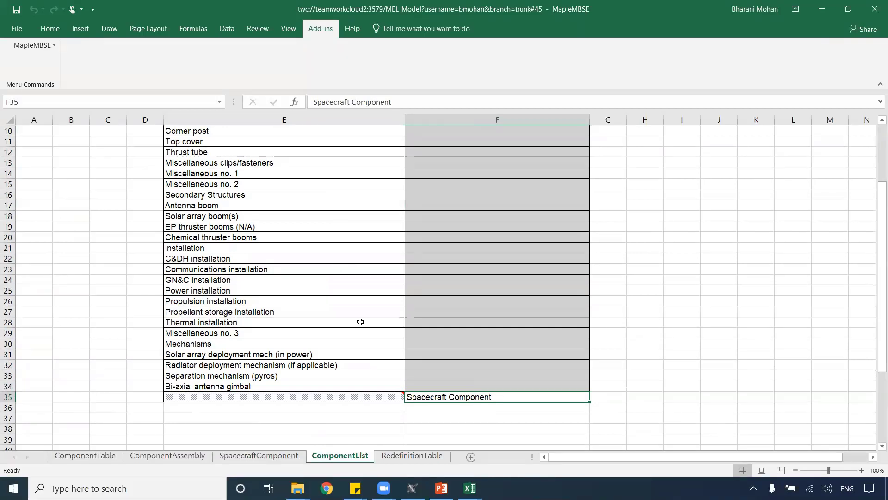
{"action": "scroll", "coordinate": [359, 326], "scroll_direction": "up", "scroll_amount": 3}
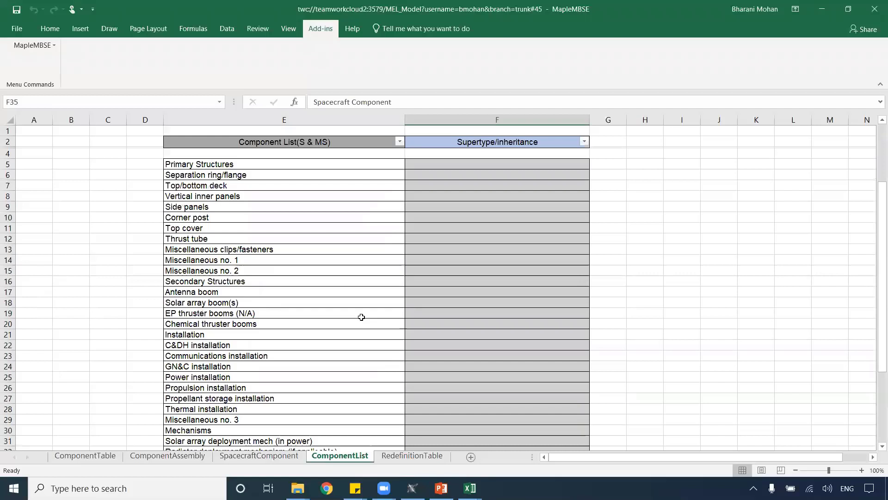
{"action": "left_click", "coordinate": [368, 165]}
{"action": "left_click_drag", "start_coordinate": [369, 165], "coordinate": [343, 426]}
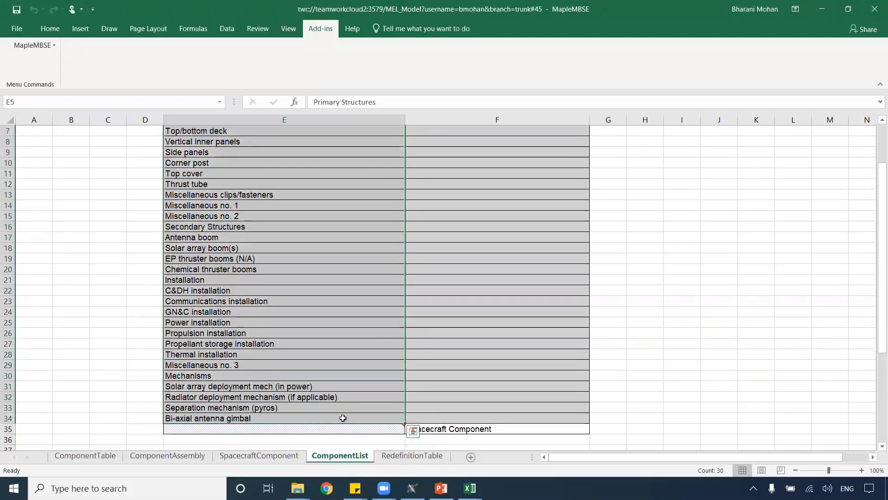
{"action": "key", "text": "ctrl+c"}
{"action": "left_click", "coordinate": [342, 426]}
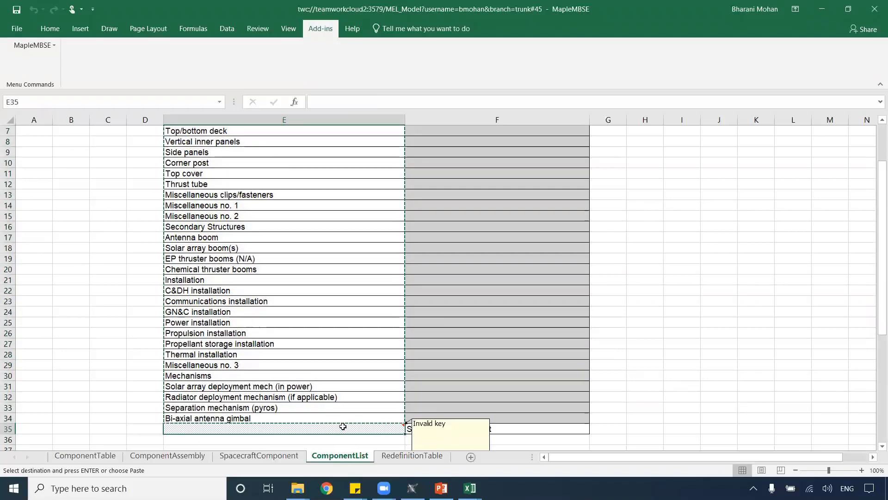
{"action": "key", "text": "Return"}
{"action": "scroll", "coordinate": [343, 425], "scroll_direction": "down", "scroll_amount": 2}
{"action": "scroll", "coordinate": [343, 426], "scroll_direction": "down", "scroll_amount": 7}
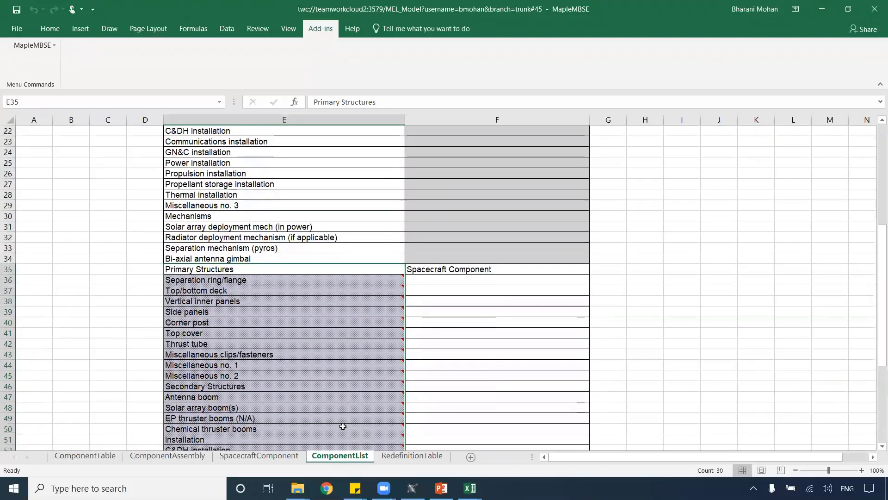
{"action": "scroll", "coordinate": [342, 426], "scroll_direction": "down", "scroll_amount": 1}
{"action": "scroll", "coordinate": [341, 424], "scroll_direction": "up", "scroll_amount": 2}
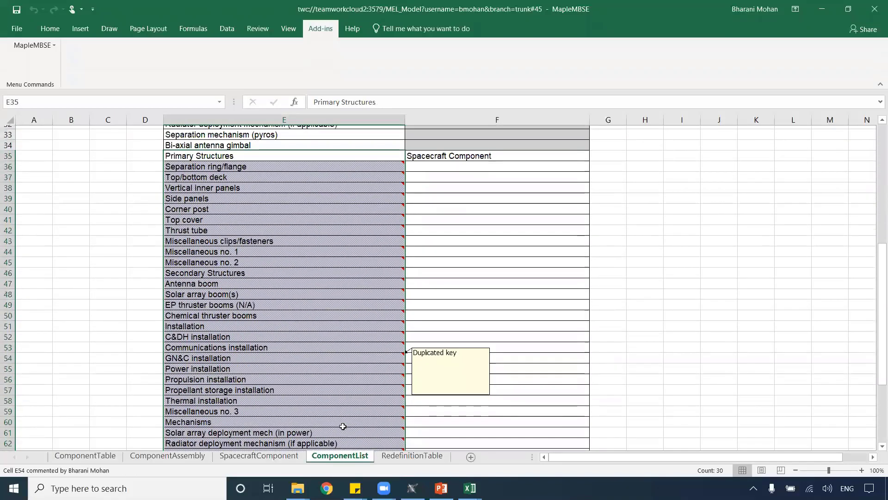
Step: Fill the Spacecraft Component supertype from F35 down to F64, covering every pasted component in the ComponentList sheet
{"action": "scroll", "coordinate": [561, 161], "scroll_direction": "down", "scroll_amount": 1}
{"action": "left_click", "coordinate": [551, 149]}
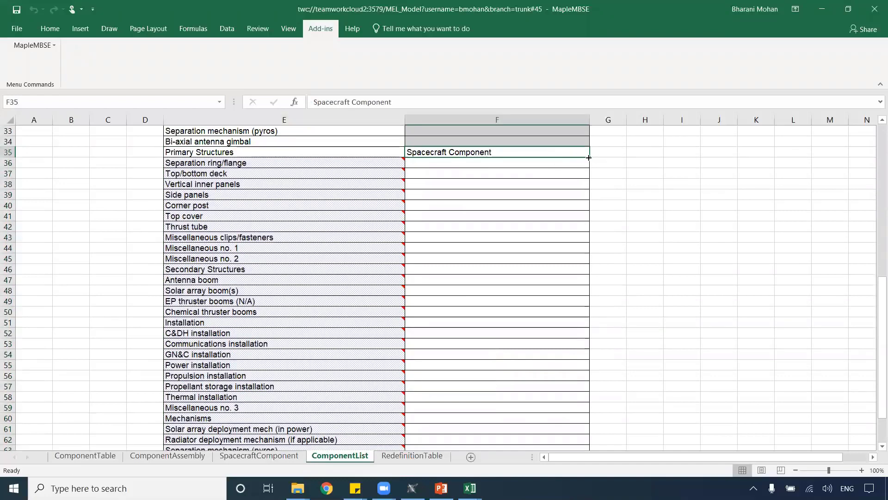
{"action": "left_click_drag", "start_coordinate": [589, 158], "coordinate": [583, 430]}
{"action": "left_click", "coordinate": [654, 396]}
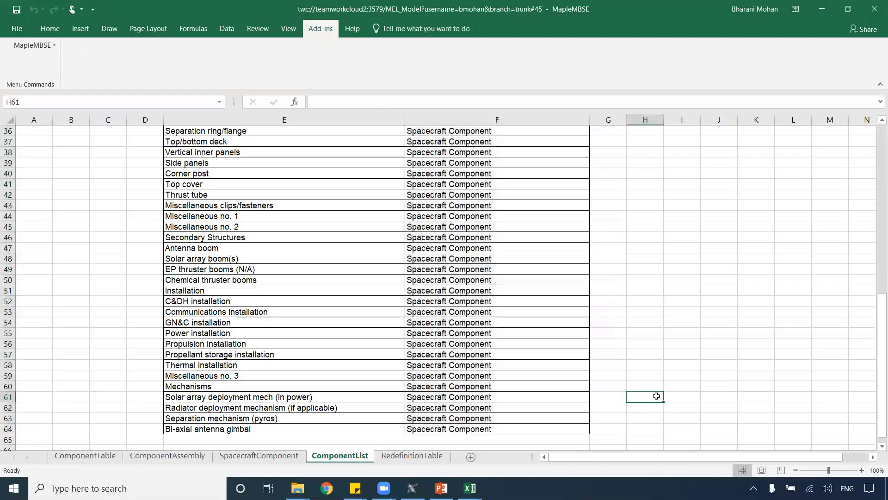
{"action": "scroll", "coordinate": [494, 341], "scroll_direction": "up", "scroll_amount": 3}
{"action": "scroll", "coordinate": [494, 341], "scroll_direction": "up", "scroll_amount": 1}
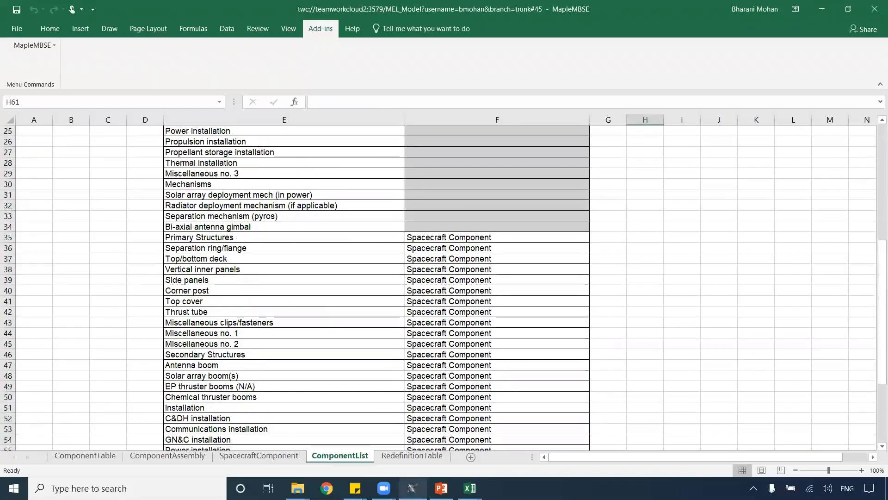
Step: Widen the Components column of the RedefinitionTable sheet to fit its names, and compare the sheet with ComponentTable
{"action": "left_click", "coordinate": [412, 455]}
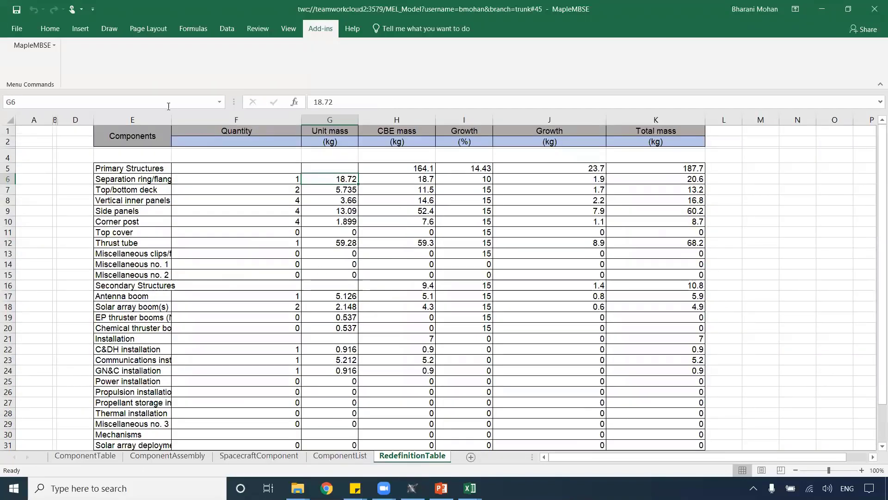
{"action": "left_click_drag", "start_coordinate": [171, 120], "coordinate": [226, 120]}
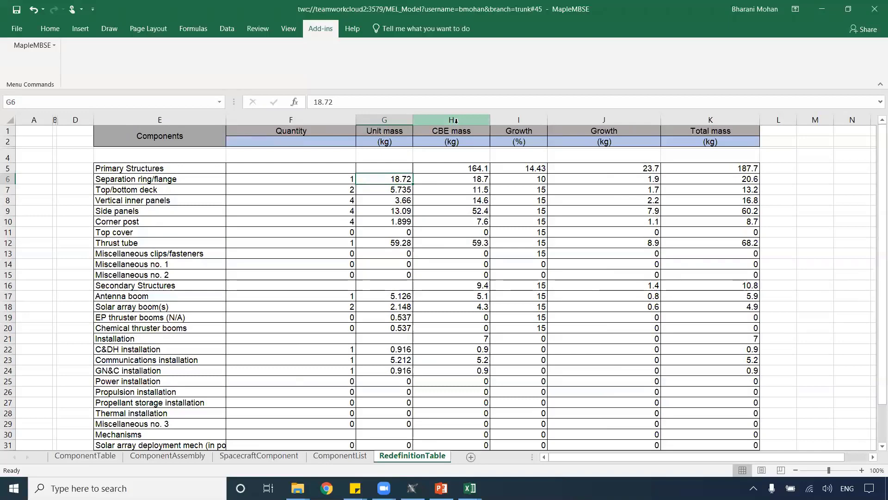
{"action": "left_click", "coordinate": [112, 458]}
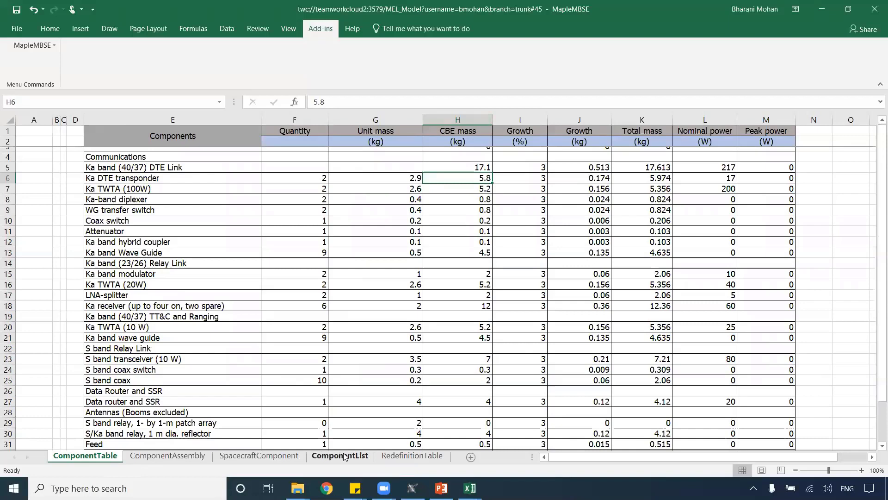
{"action": "left_click", "coordinate": [391, 458]}
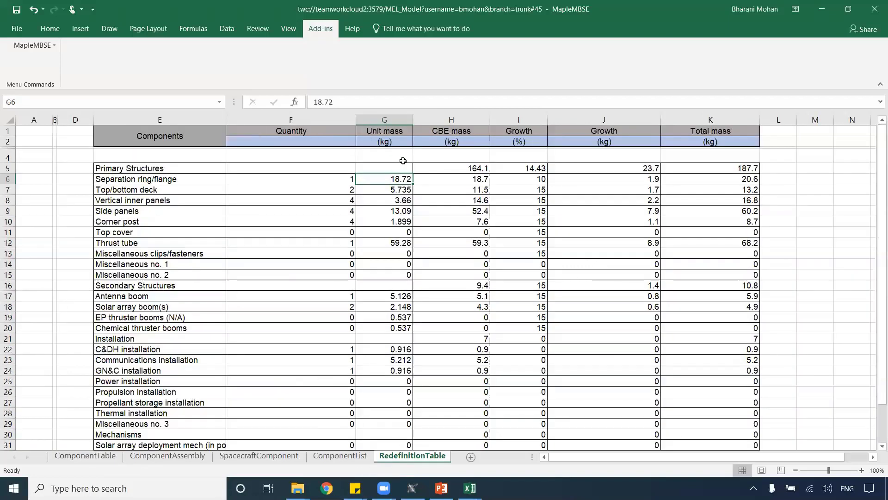
Step: Apply all borders to the empty row E4:K4 above Primary Structures in the RedefinitionTable sheet
{"action": "left_click", "coordinate": [476, 156]}
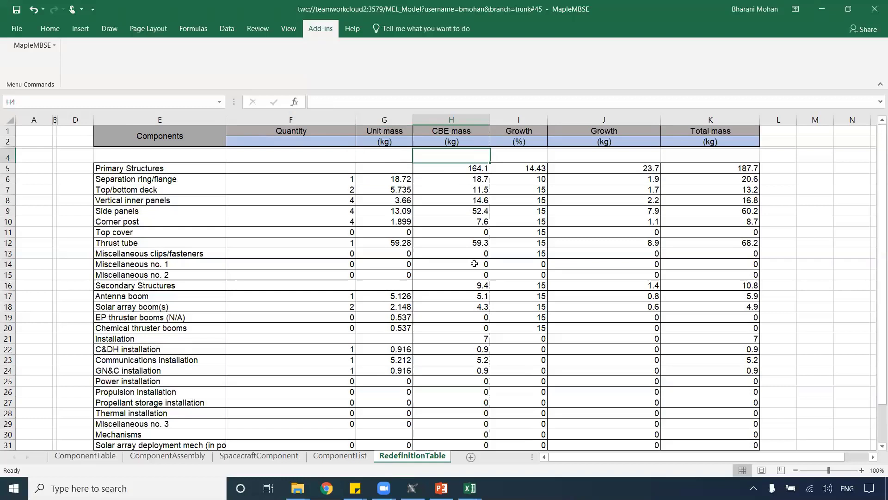
{"action": "left_click_drag", "start_coordinate": [203, 156], "coordinate": [689, 148]}
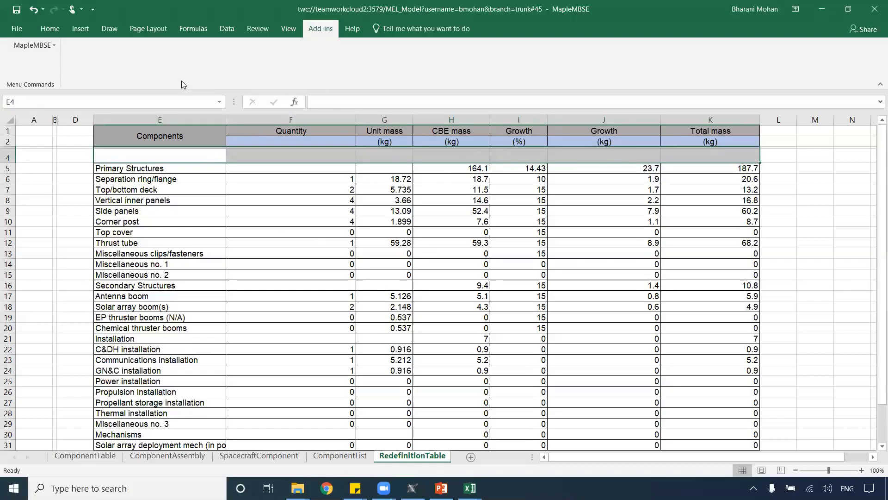
{"action": "left_click", "coordinate": [77, 29]}
{"action": "left_click", "coordinate": [56, 32]}
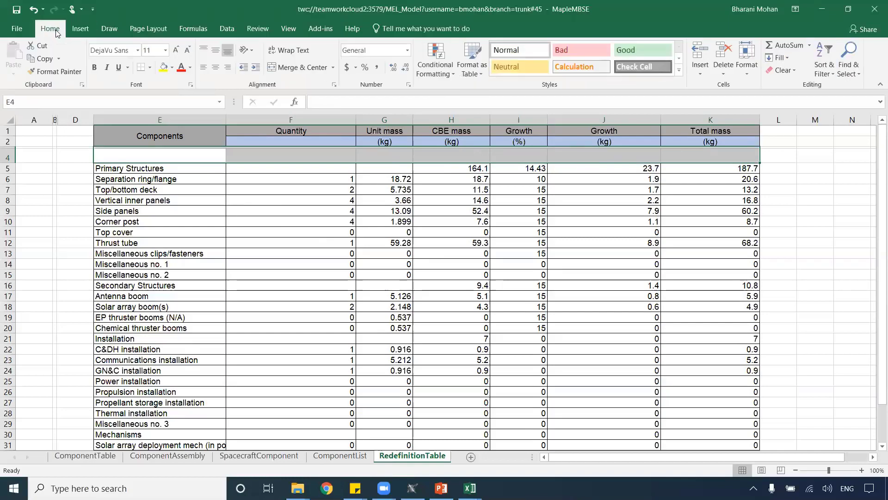
{"action": "left_click", "coordinate": [150, 70]}
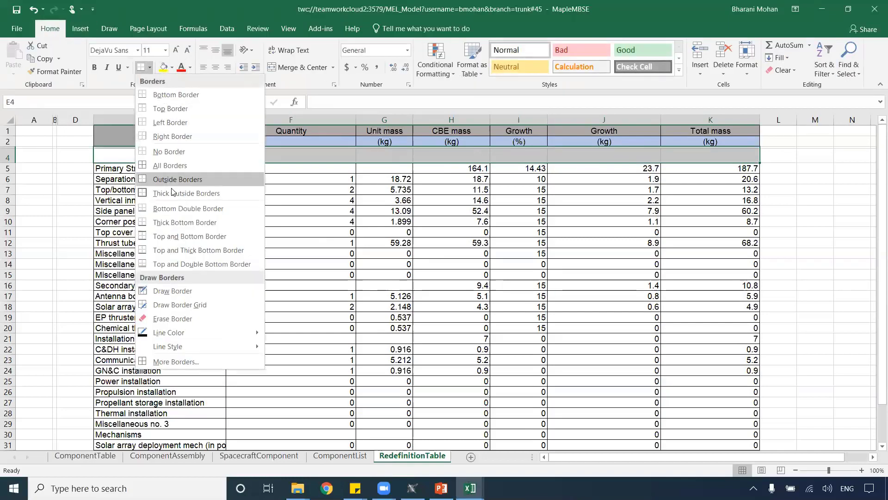
{"action": "left_click", "coordinate": [196, 165]}
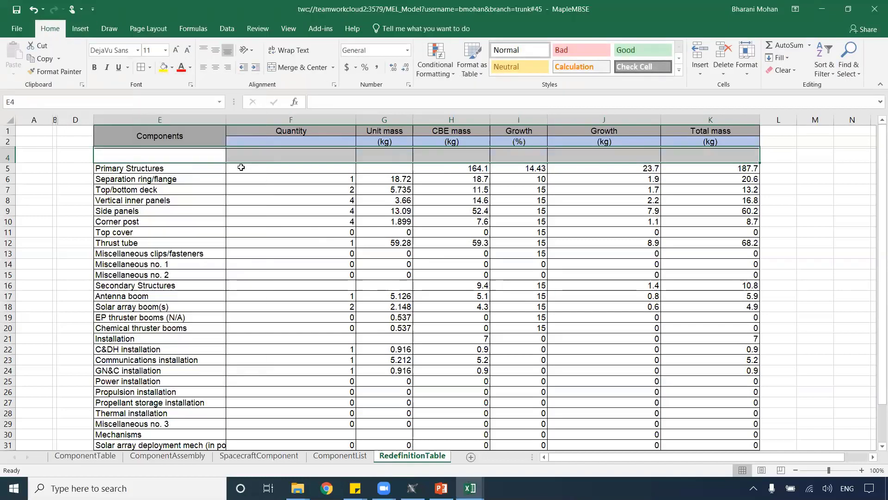
Step: Enter the CBE mass formula =F4*G4 in cell H4, multiplying quantity by unit mass
{"action": "left_click", "coordinate": [475, 157]}
{"action": "type", "text": "="}
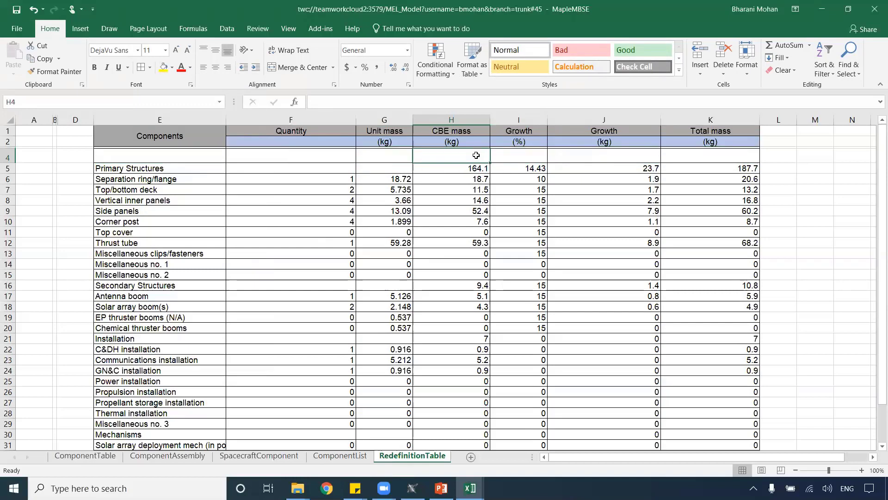
{"action": "left_click", "coordinate": [336, 152]}
{"action": "type", "text": "*"}
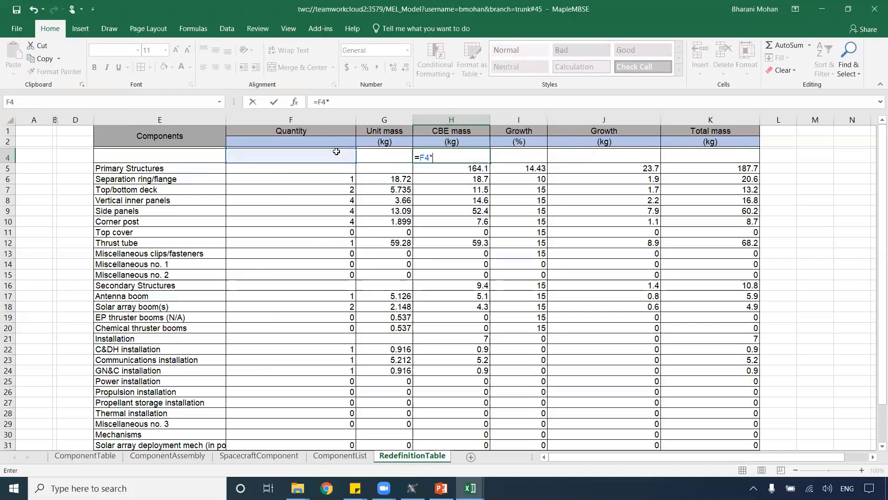
{"action": "left_click", "coordinate": [385, 158]}
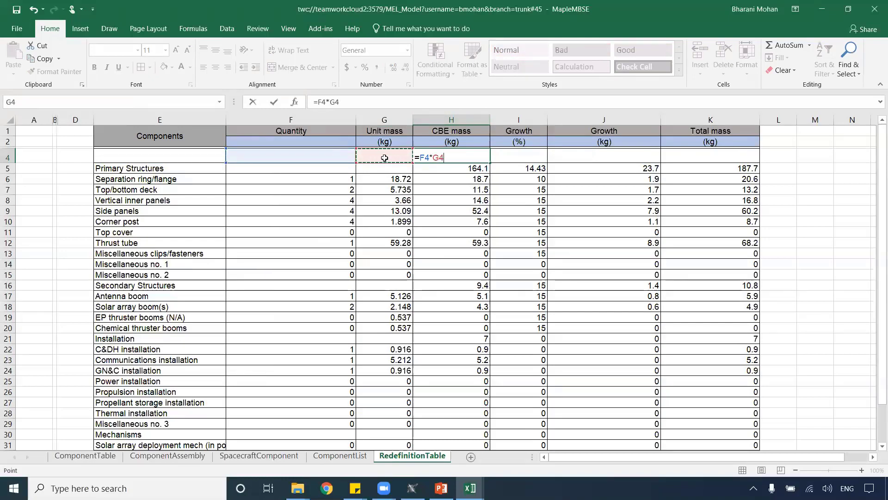
{"action": "key", "text": "Return"}
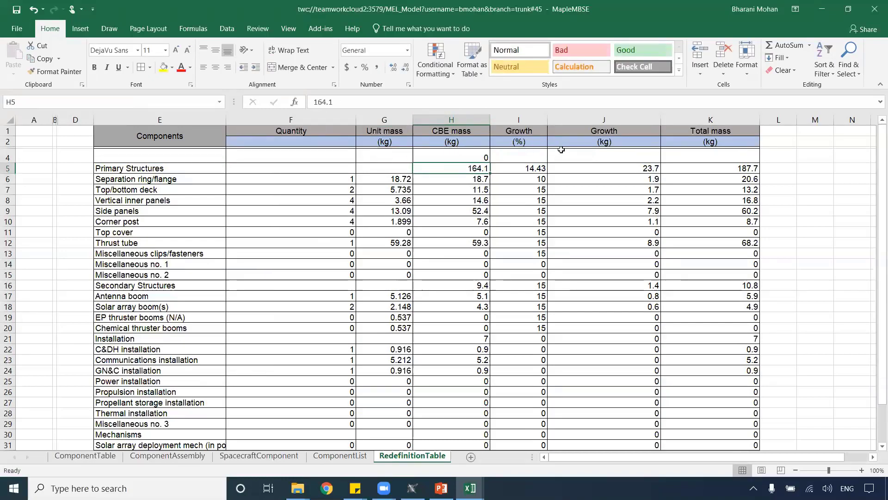
Step: Enter the Growth (kg) formula =H4*I4/100 in cell J4, using CBE mass and growth percentage
{"action": "left_click", "coordinate": [581, 153]}
{"action": "type", "text": "="}
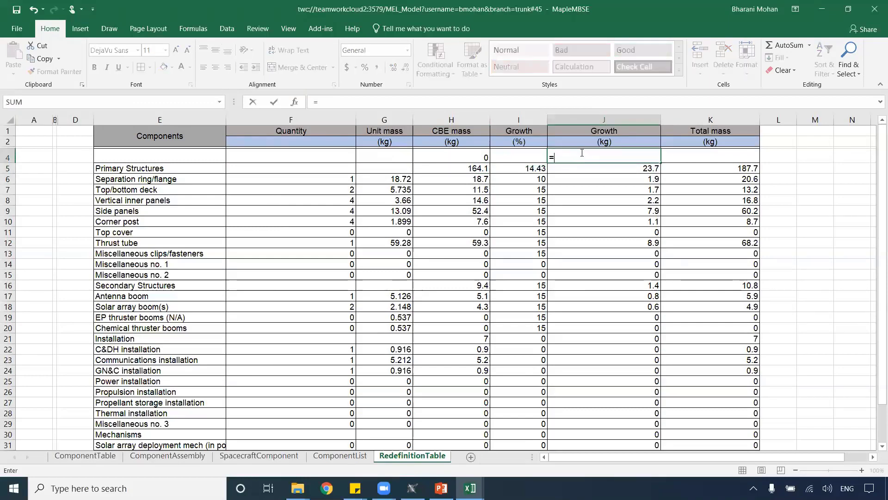
{"action": "left_click", "coordinate": [468, 157]}
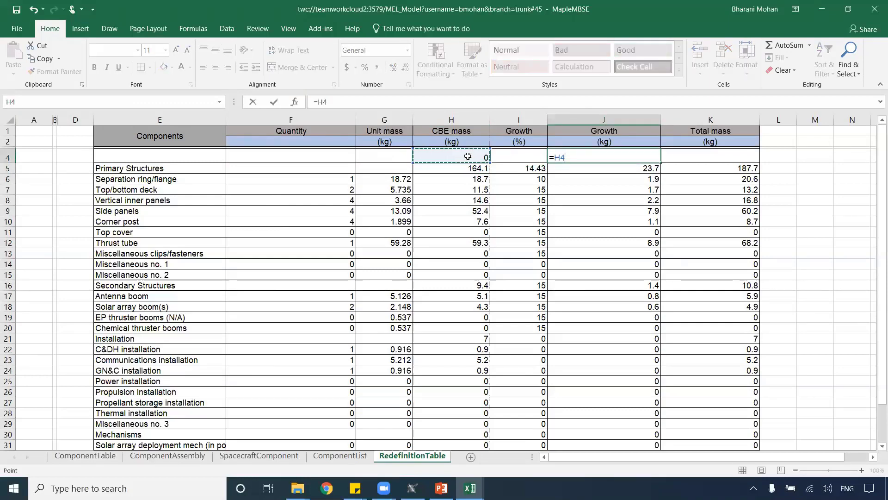
{"action": "type", "text": "*"}
{"action": "left_click", "coordinate": [536, 153]}
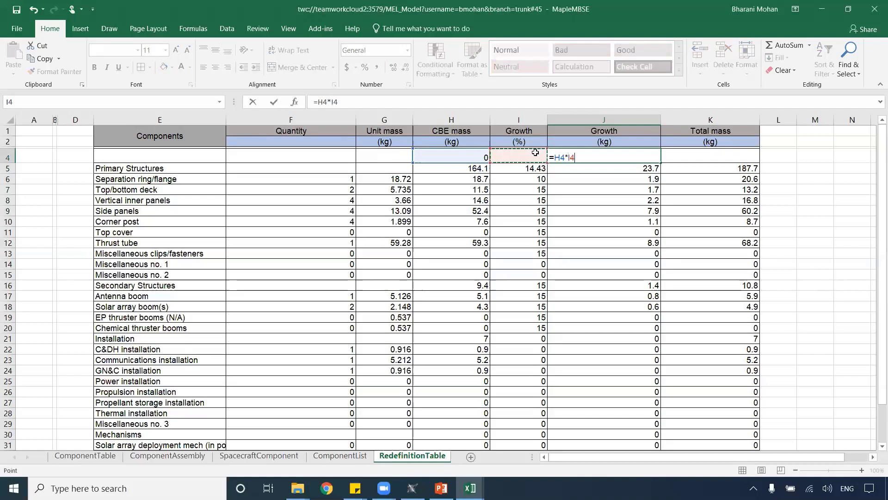
{"action": "type", "text": "/100"}
{"action": "key", "text": "Return"}
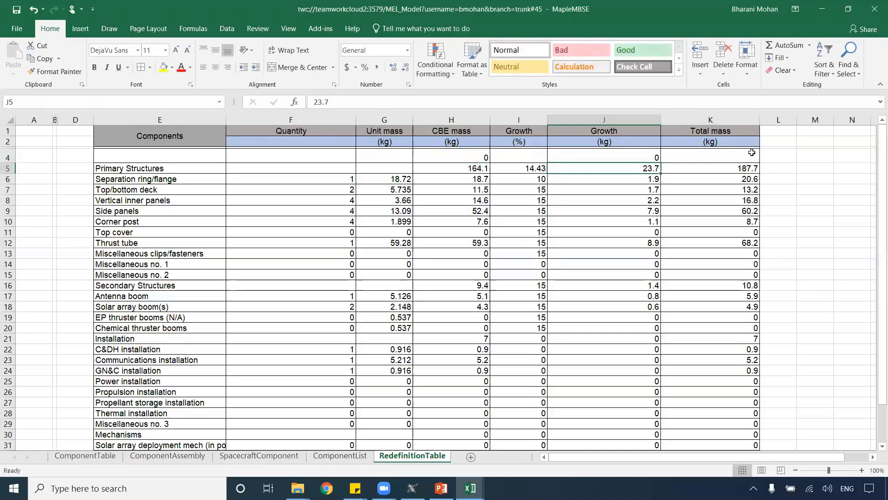
Step: Enter the Total mass formula =J4+H4 in cell K4, adding growth and CBE mass
{"action": "left_click", "coordinate": [750, 153]}
{"action": "type", "text": "="}
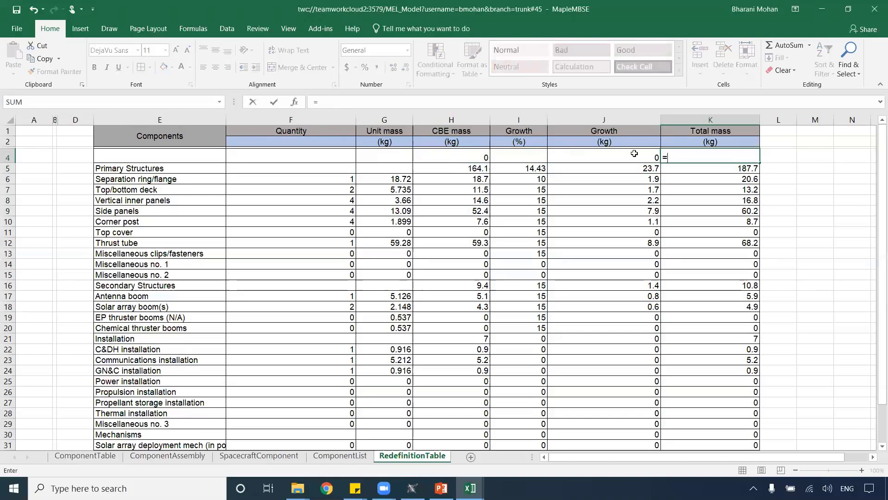
{"action": "left_click", "coordinate": [634, 154]}
{"action": "type", "text": "+"}
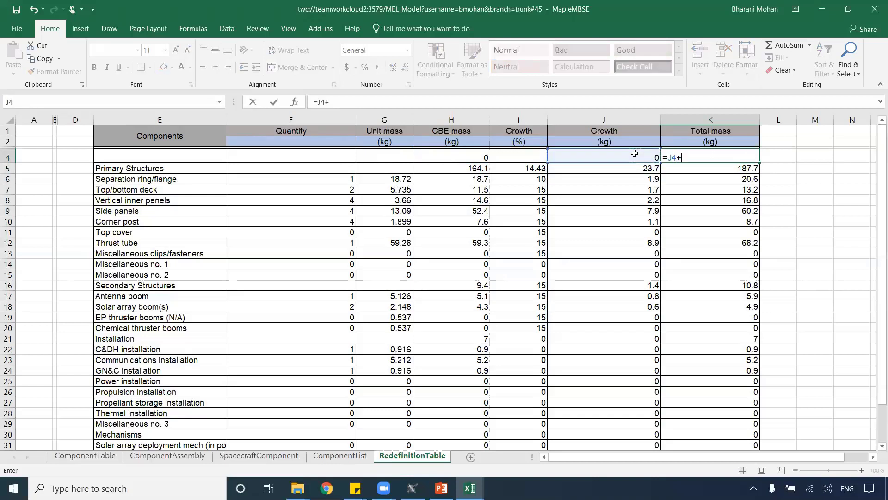
{"action": "left_click", "coordinate": [469, 154]}
{"action": "key", "text": "Return"}
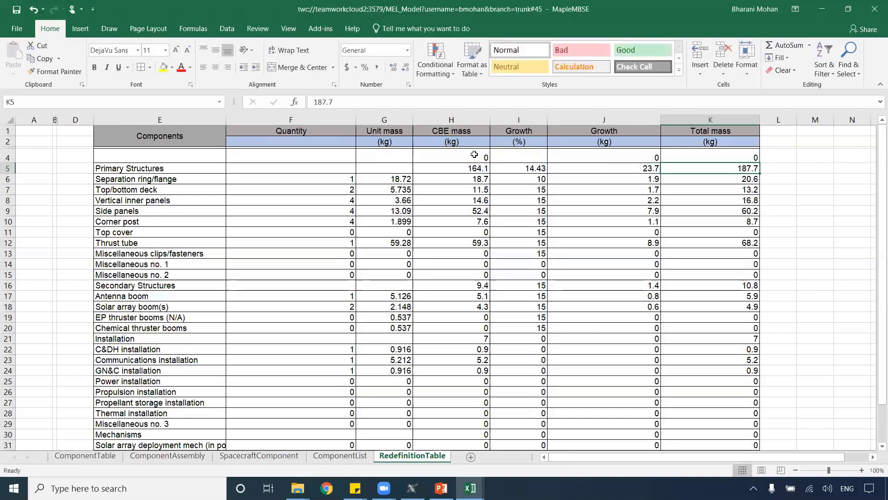
Step: Fill the CBE mass formula from H4 down to the Bi-axial antenna gimbal row, H34
{"action": "left_click", "coordinate": [484, 157]}
{"action": "left_click_drag", "start_coordinate": [491, 165], "coordinate": [487, 468]}
{"action": "left_click_drag", "start_coordinate": [480, 412], "coordinate": [480, 412]}
{"action": "scroll", "coordinate": [649, 191], "scroll_direction": "up", "scroll_amount": 3}
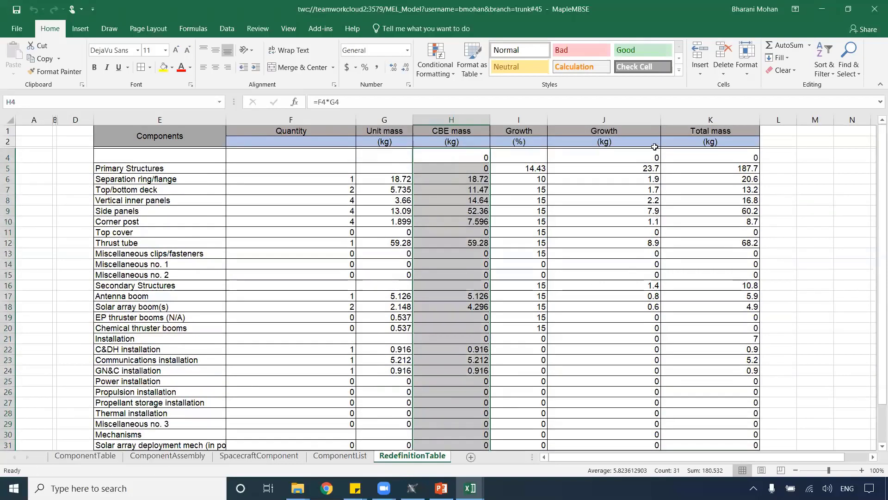
Step: Fill the Growth (kg) formula from J4 down through J34
{"action": "left_click", "coordinate": [655, 154]}
{"action": "mouse_move", "coordinate": [662, 164]}
{"action": "left_mouse_down"}
{"action": "mouse_move", "coordinate": [658, 447]}
{"action": "mouse_move", "coordinate": [653, 424]}
{"action": "left_mouse_up"}
{"action": "scroll", "coordinate": [729, 319], "scroll_direction": "up", "scroll_amount": 2}
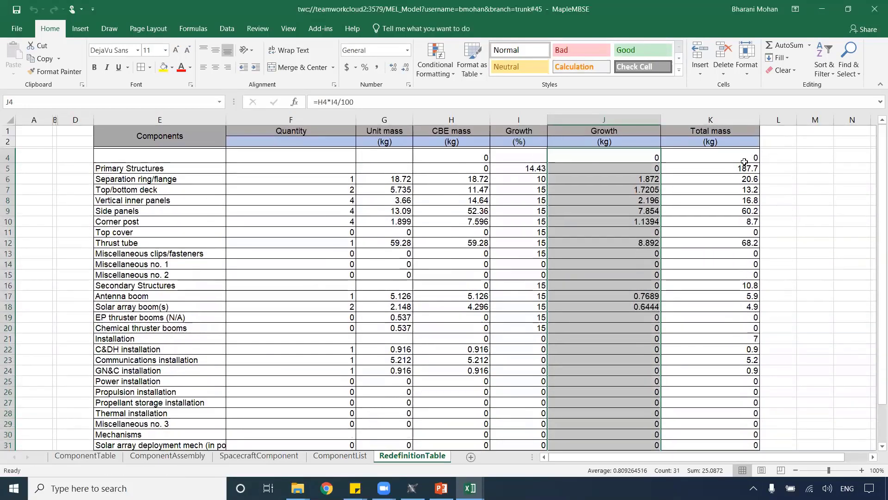
Step: Fill the Total mass formula from K4 down through the last component row, K34
{"action": "left_click", "coordinate": [749, 158]}
{"action": "mouse_move", "coordinate": [759, 163]}
{"action": "left_mouse_down"}
{"action": "mouse_move", "coordinate": [721, 341]}
{"action": "mouse_move", "coordinate": [720, 446]}
{"action": "mouse_move", "coordinate": [710, 431]}
{"action": "left_mouse_up"}
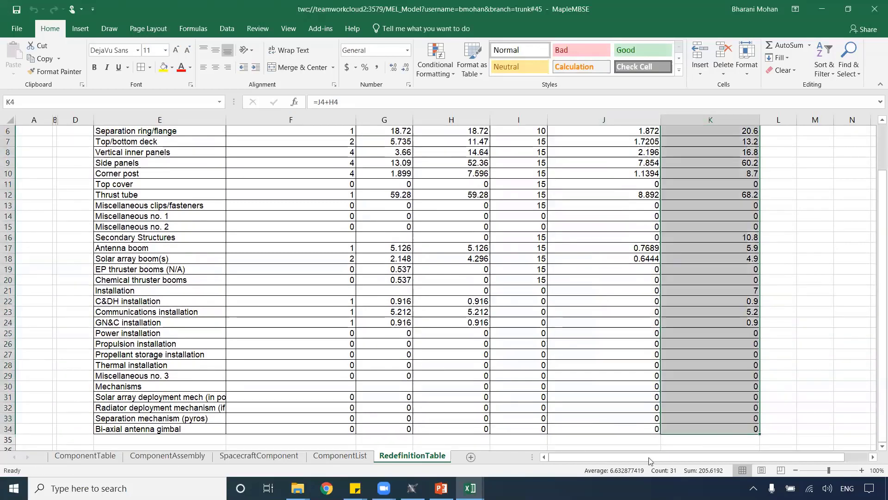
{"action": "left_click", "coordinate": [594, 365]}
{"action": "scroll", "coordinate": [594, 364], "scroll_direction": "up", "scroll_amount": 2}
Step: Set the quantity of Separation ring/flange to 2 and of Side panels to 3
{"action": "left_click", "coordinate": [346, 178]}
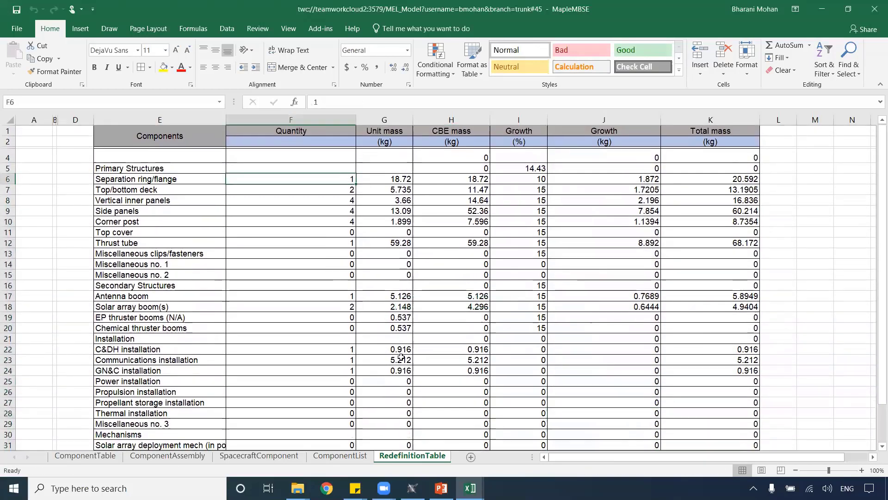
{"action": "type", "text": "2"}
{"action": "key", "text": "Return"}
{"action": "key", "text": "Down"}
{"action": "key", "text": "Down"}
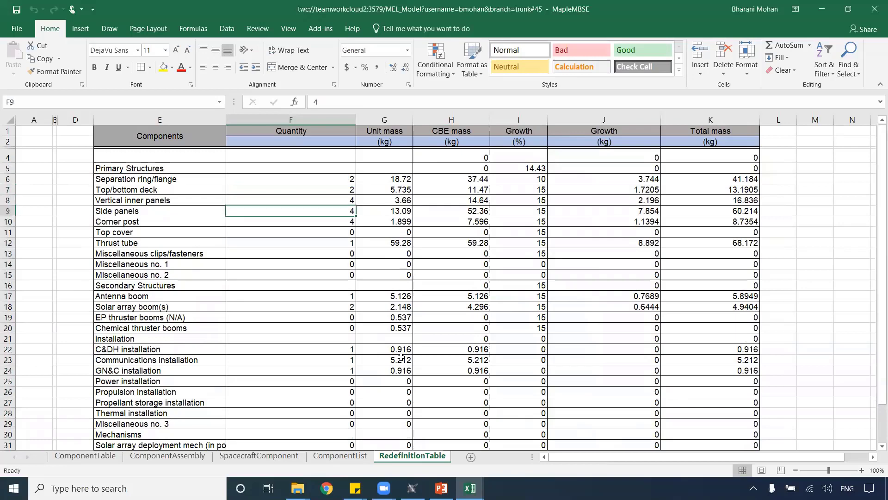
{"action": "type", "text": "3"}
{"action": "key", "text": "Return"}
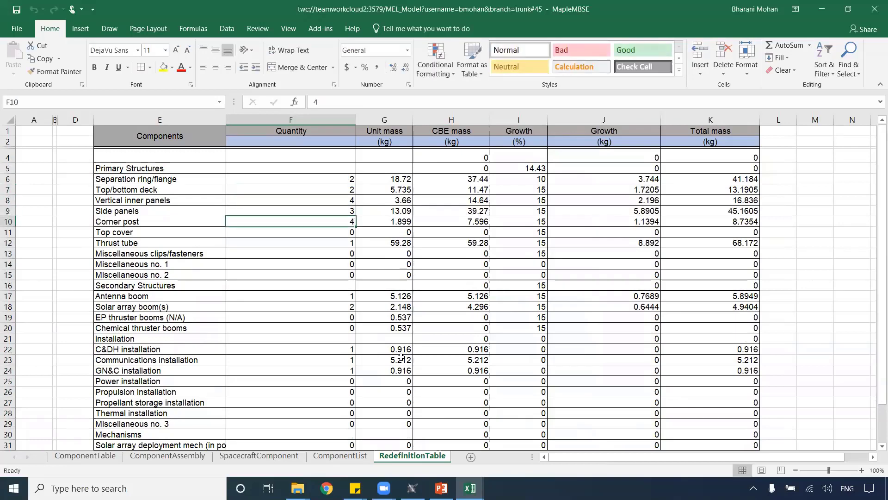
Step: Set the quantity of Thrust tube to 4 and of Miscellaneous clips/fasteners to 2
{"action": "key", "text": "Down"}
{"action": "key", "text": "Down"}
{"action": "type", "text": "4"}
{"action": "key", "text": "Return"}
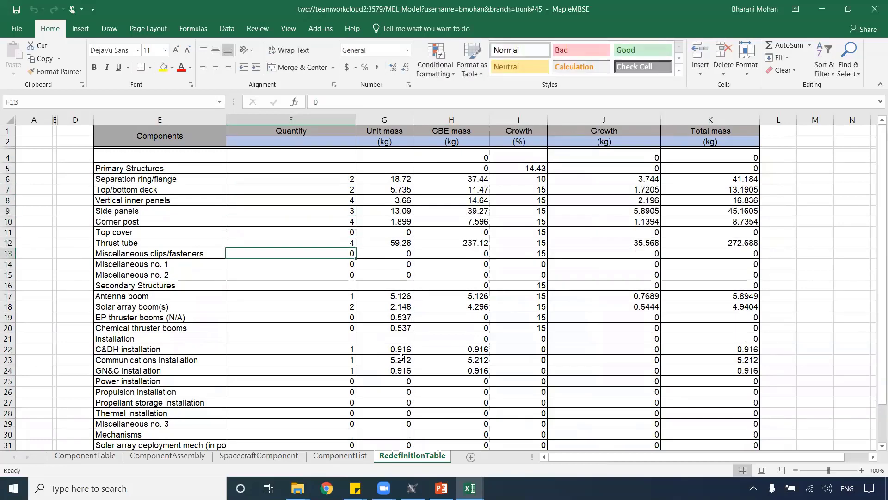
{"action": "type", "text": "2"}
{"action": "key", "text": "Return"}
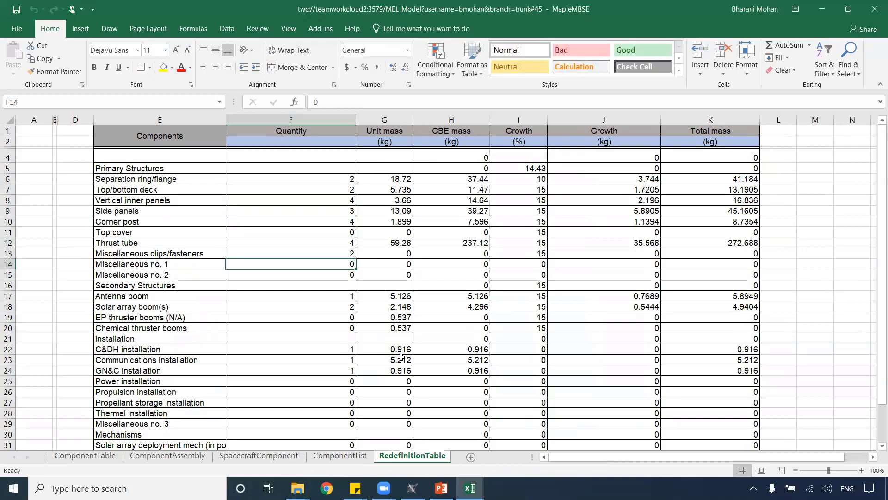
Step: Enter a quantity of 3 for Secondary Structures in cell F16
{"action": "key", "text": "Down"}
{"action": "key", "text": "Down"}
{"action": "type", "text": "3"}
{"action": "key", "text": "Return"}
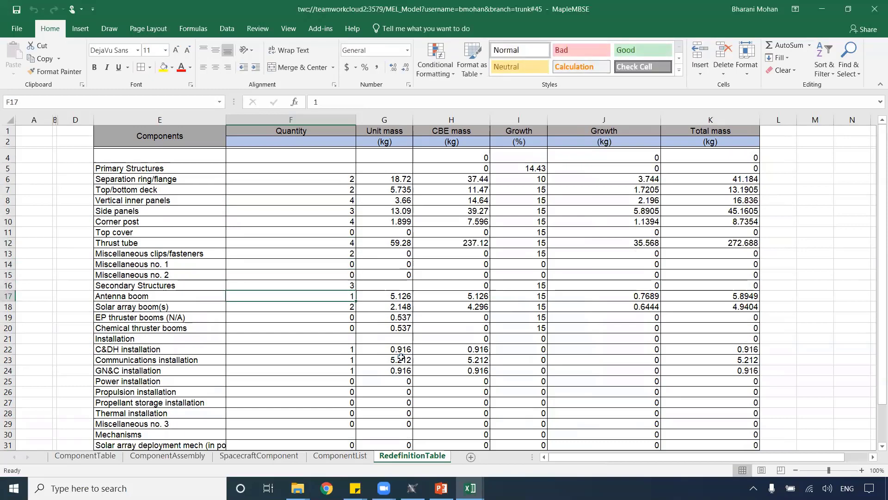
Step: Set the quantity of C&DH installation in cell F22 to 3
{"action": "key", "text": "Down"}
{"action": "key", "text": "Down"}
{"action": "key", "text": "Down"}
{"action": "key", "text": "Down"}
{"action": "key", "text": "Down"}
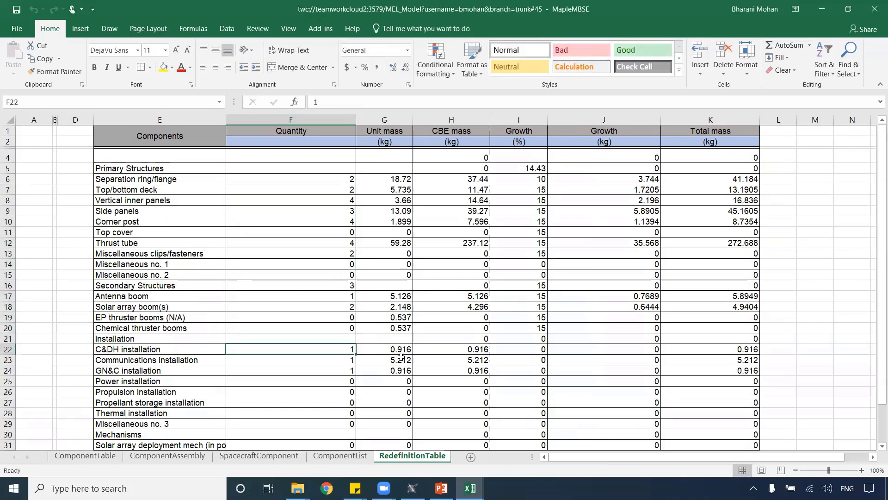
{"action": "type", "text": "e"}
{"action": "key", "text": "Return"}
{"action": "key", "text": "Up"}
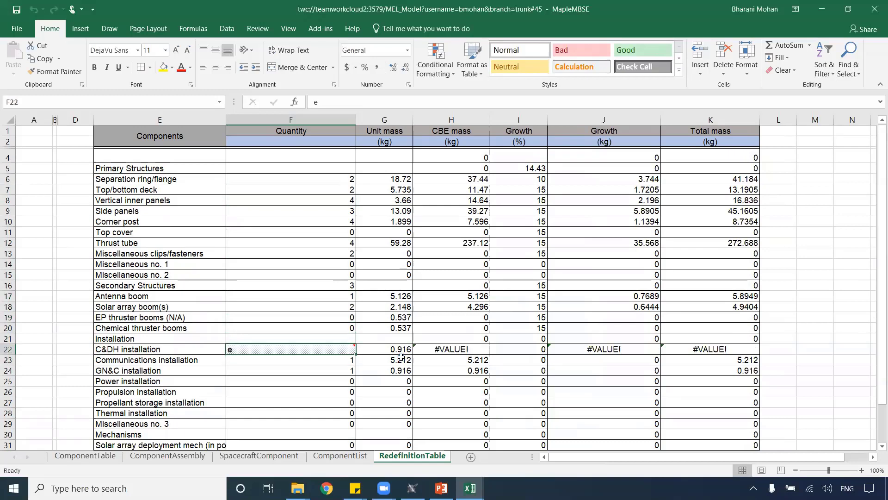
{"action": "type", "text": "3"}
{"action": "key", "text": "Tab"}
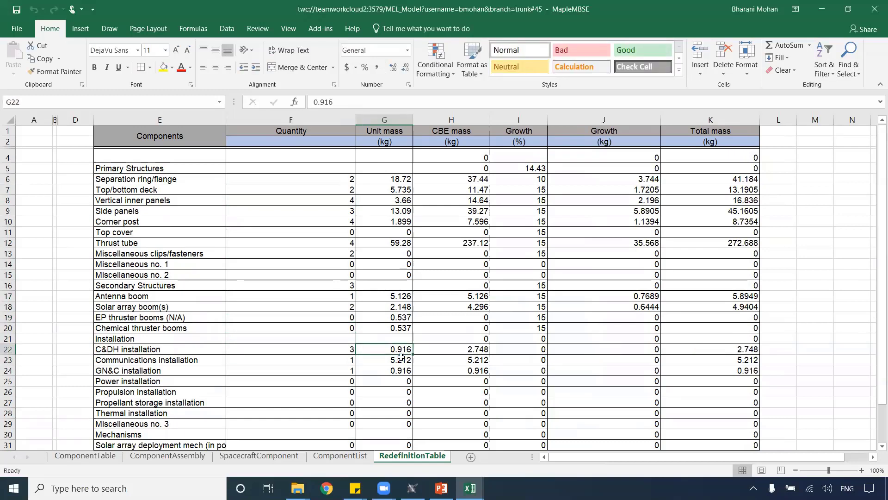
Step: Set the quantity of GN&C installation in cell F24 to 3
{"action": "scroll", "coordinate": [439, 354], "scroll_direction": "down", "scroll_amount": 4}
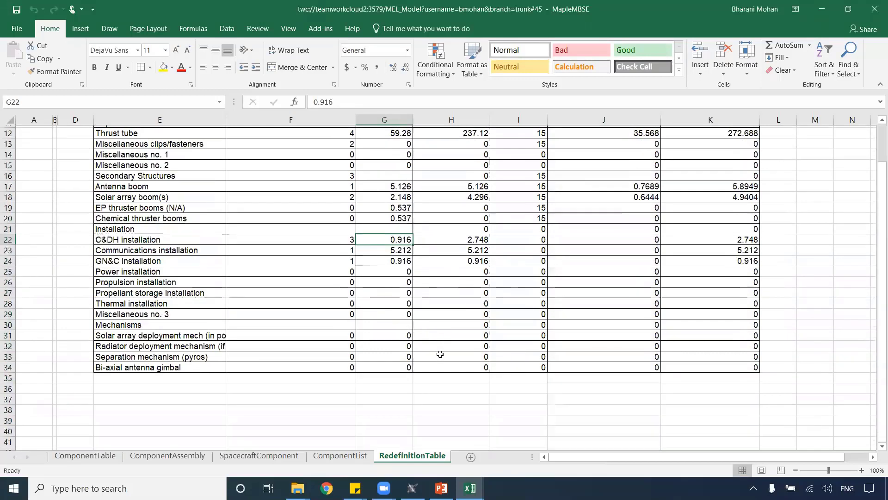
{"action": "scroll", "coordinate": [440, 353], "scroll_direction": "up", "scroll_amount": 1}
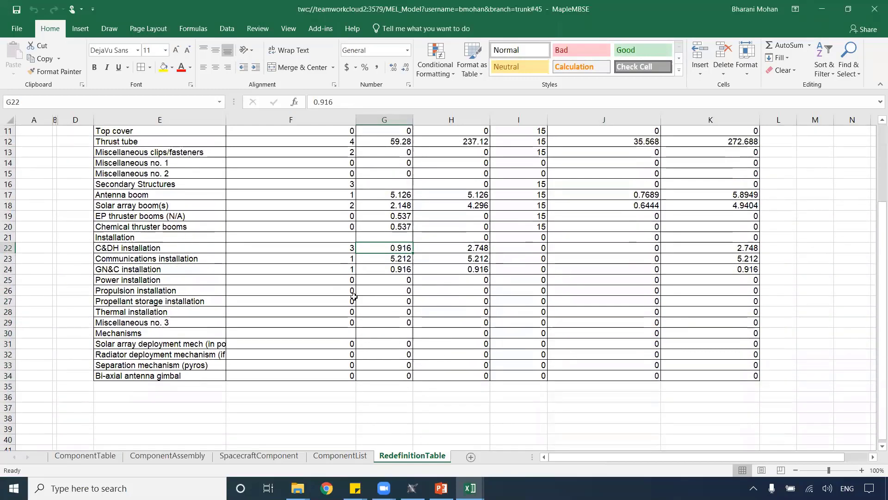
{"action": "left_click", "coordinate": [353, 266]}
{"action": "type", "text": "3"}
{"action": "key", "text": "Tab"}
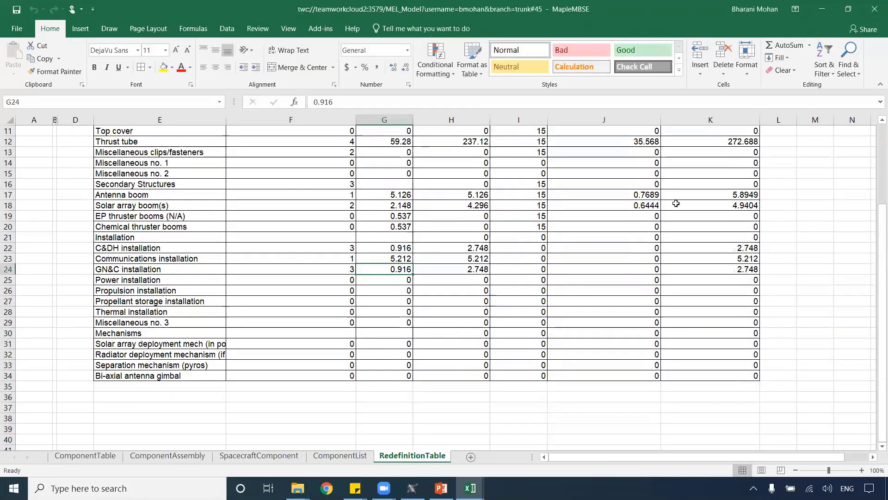
Step: Commit the model changes to Teamwork Cloud with the message "Imported S&MS list"
{"action": "scroll", "coordinate": [676, 203], "scroll_direction": "up", "scroll_amount": 4}
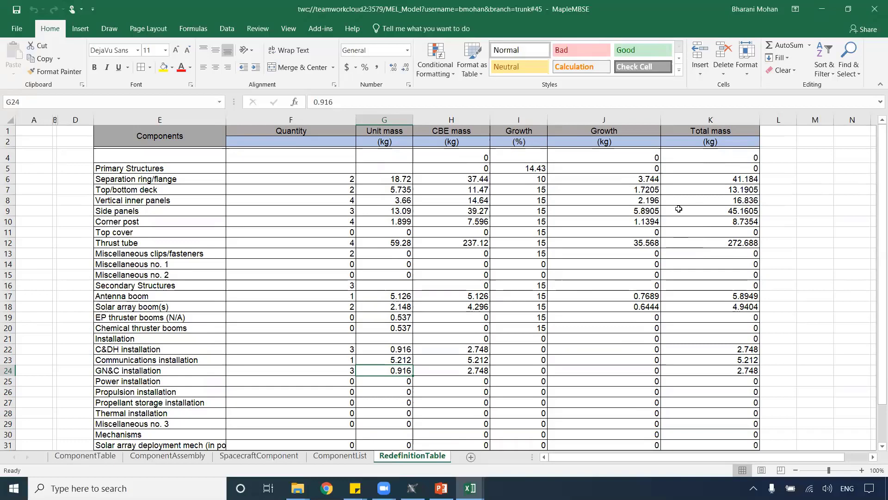
{"action": "left_click", "coordinate": [17, 13]}
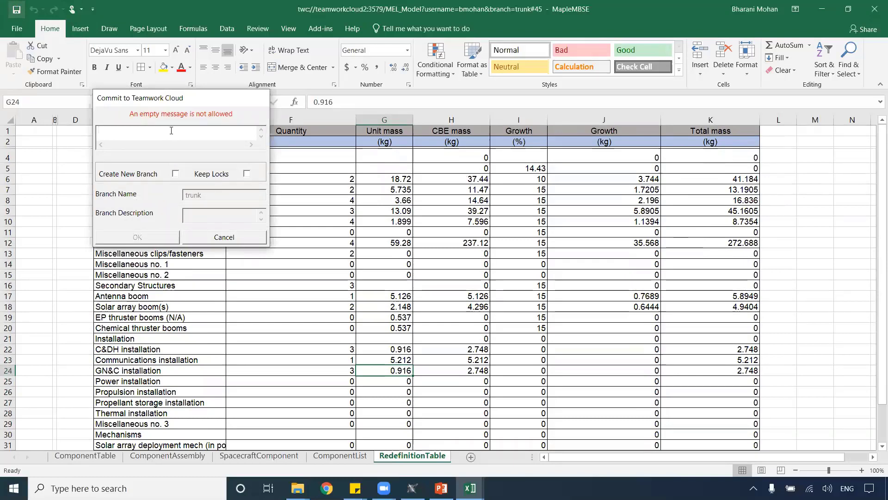
{"action": "type", "text": "Impo"}
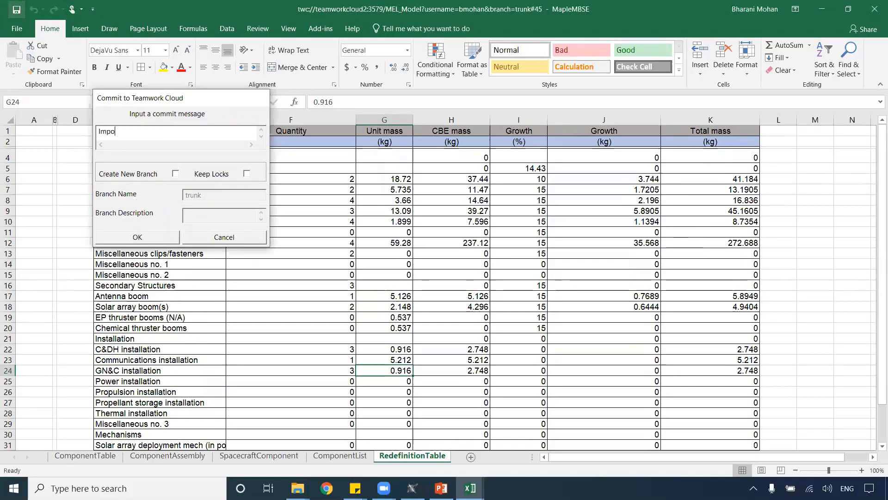
{"action": "type", "text": "rted "}
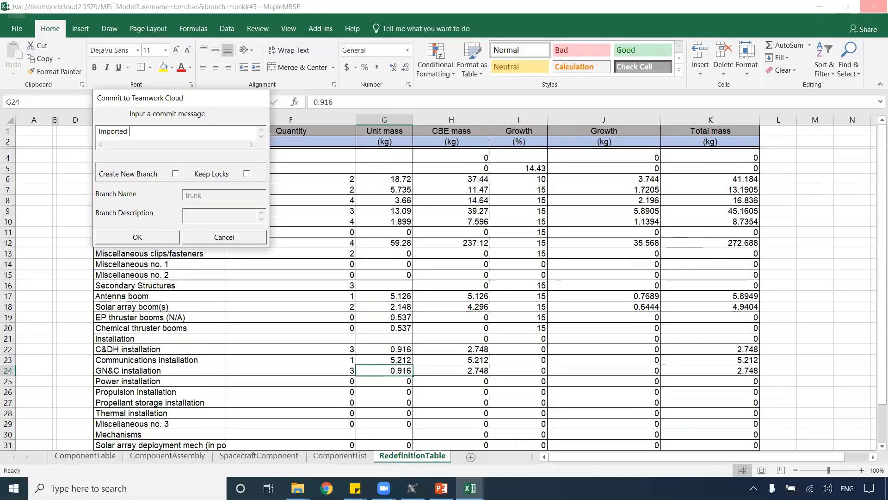
{"action": "type", "text": "S&MS list"}
{"action": "left_click", "coordinate": [157, 237]}
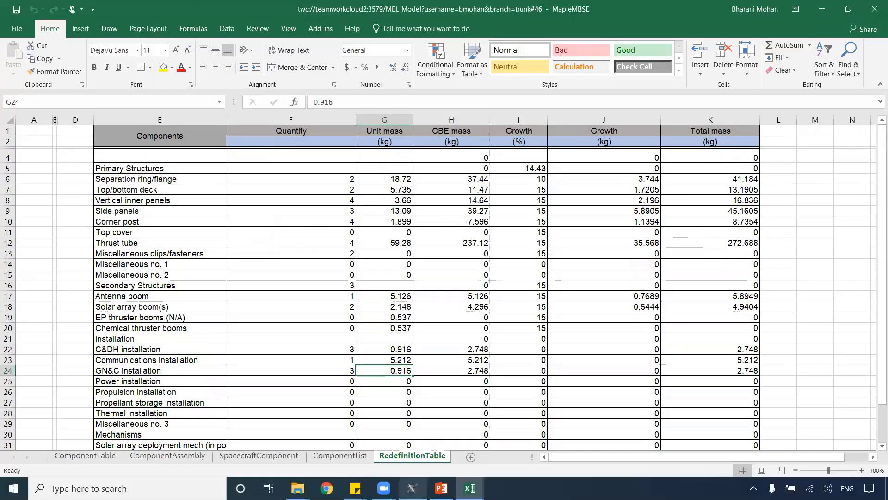
Step: Switch to Cameo Systems Modeler, collapse the Communication package in the containment tree and update the project from the server
{"action": "left_click", "coordinate": [412, 487]}
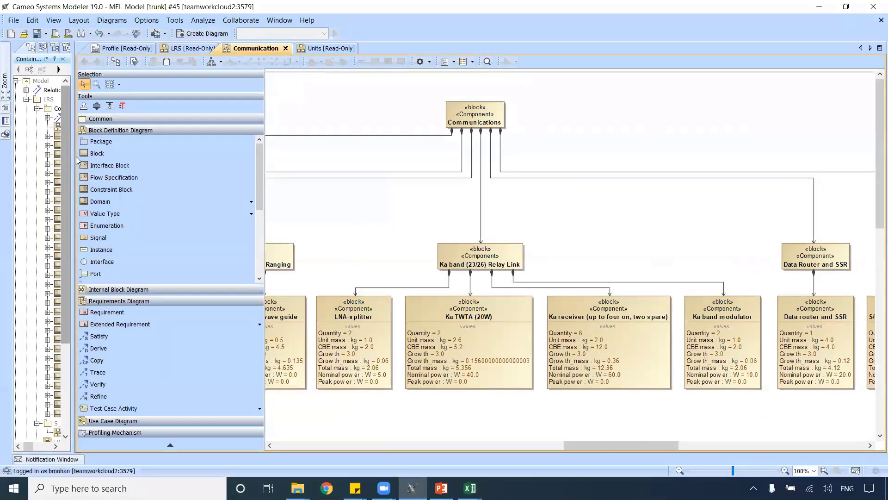
{"action": "left_click", "coordinate": [70, 156]}
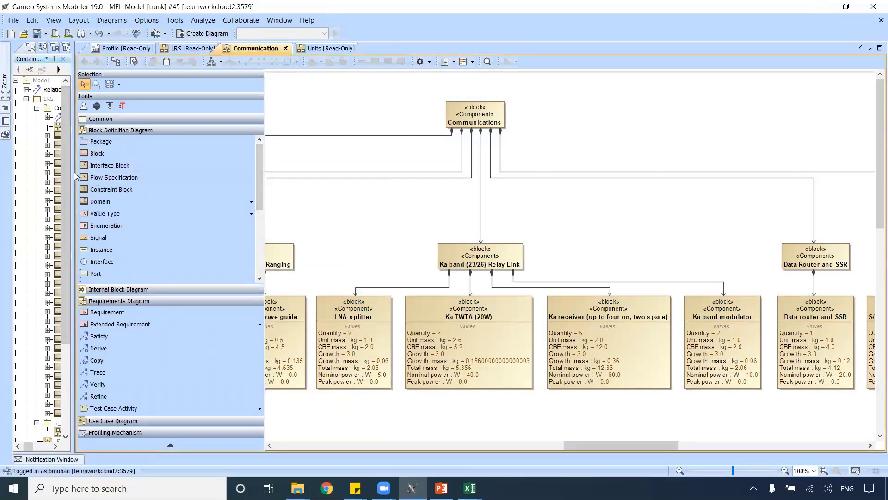
{"action": "left_click_drag", "start_coordinate": [73, 172], "coordinate": [322, 172]}
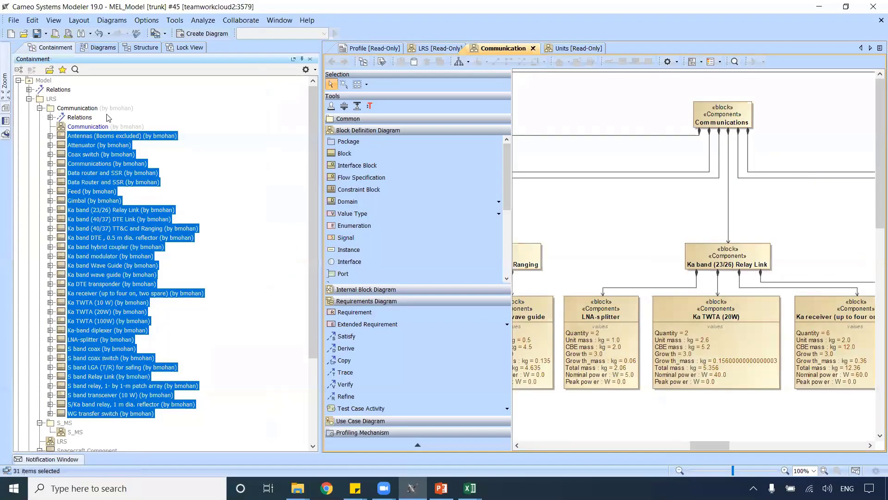
{"action": "left_click", "coordinate": [40, 108]}
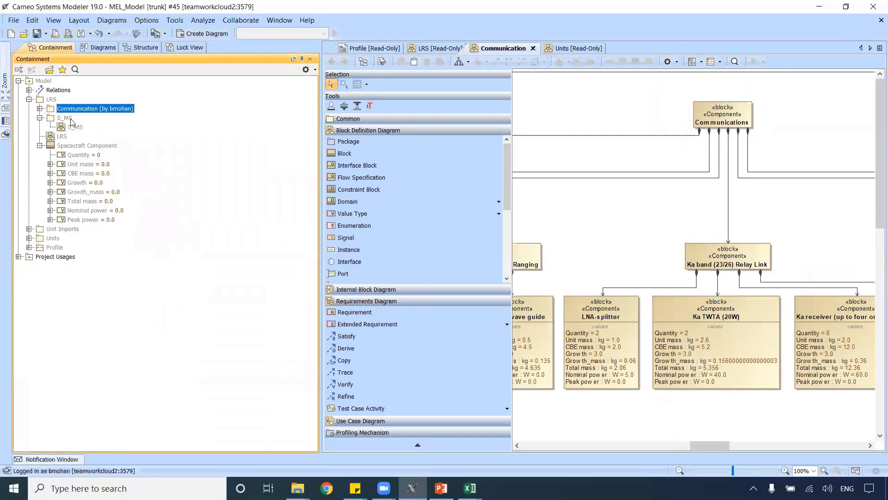
{"action": "left_click", "coordinate": [68, 118]}
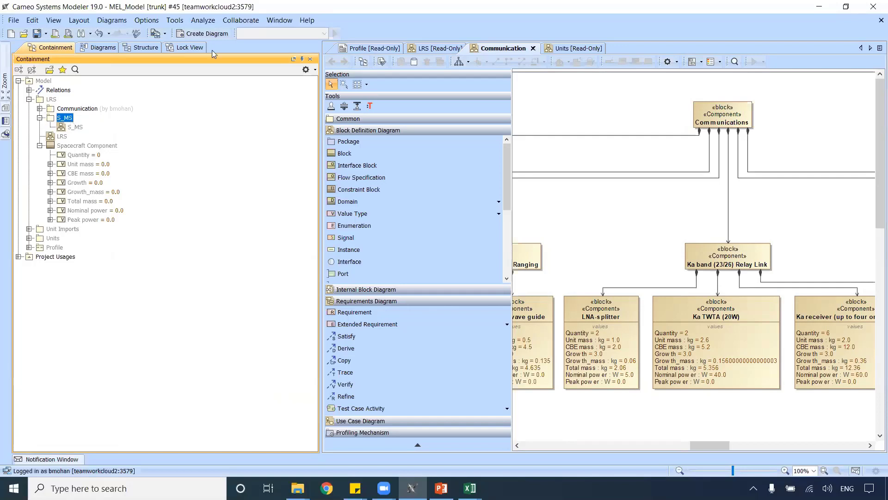
{"action": "left_click", "coordinate": [256, 18]}
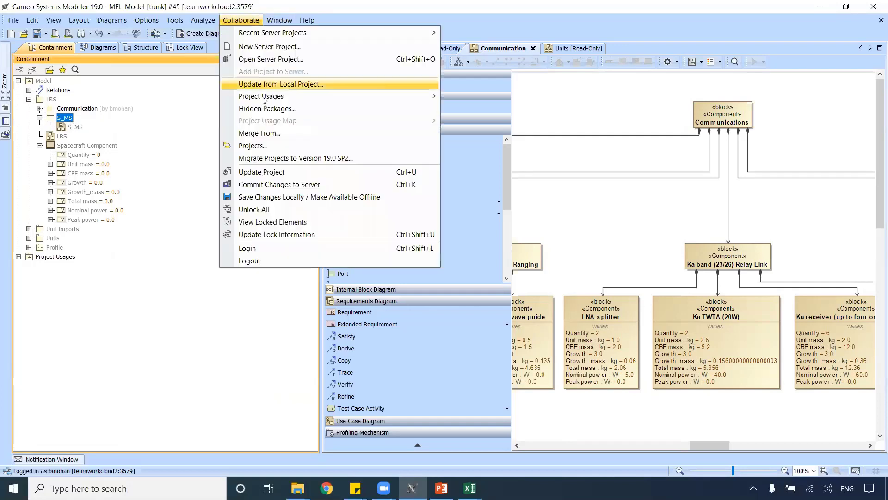
{"action": "left_click", "coordinate": [264, 171]}
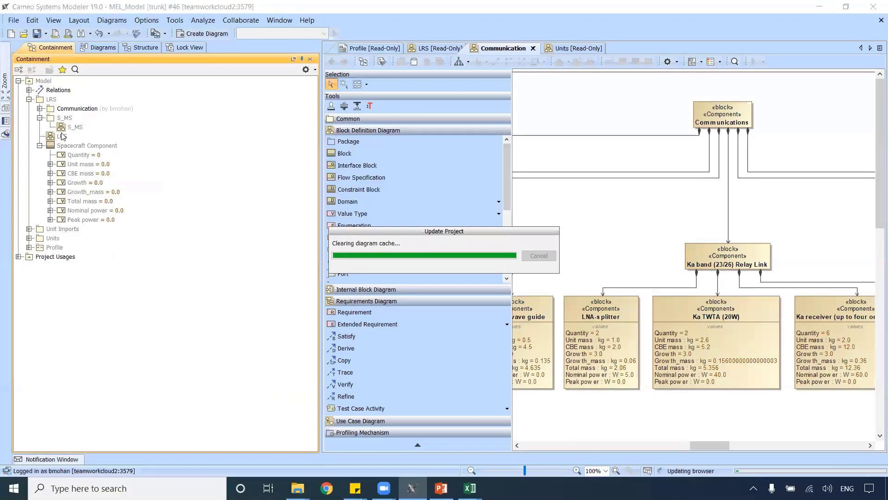
Step: Lock the S_MS package and all its elements recursively for editing
{"action": "left_click", "coordinate": [72, 136]}
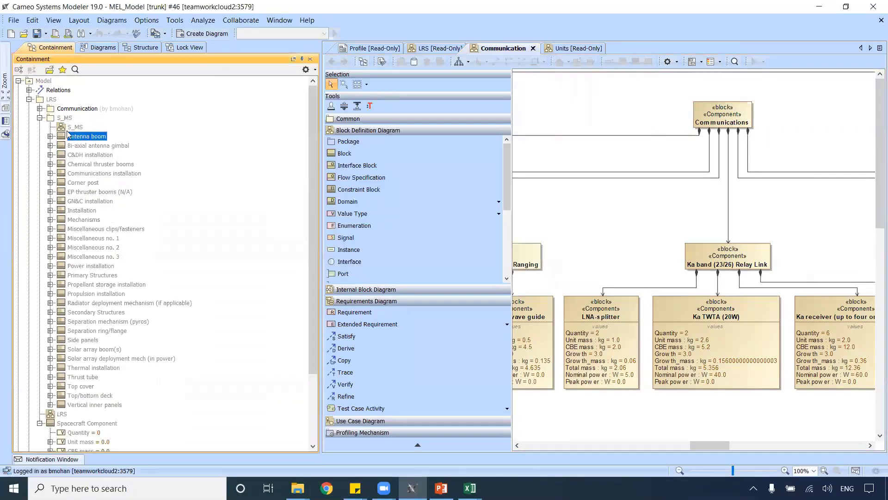
{"action": "left_click", "coordinate": [62, 113]}
{"action": "left_click", "coordinate": [61, 120]}
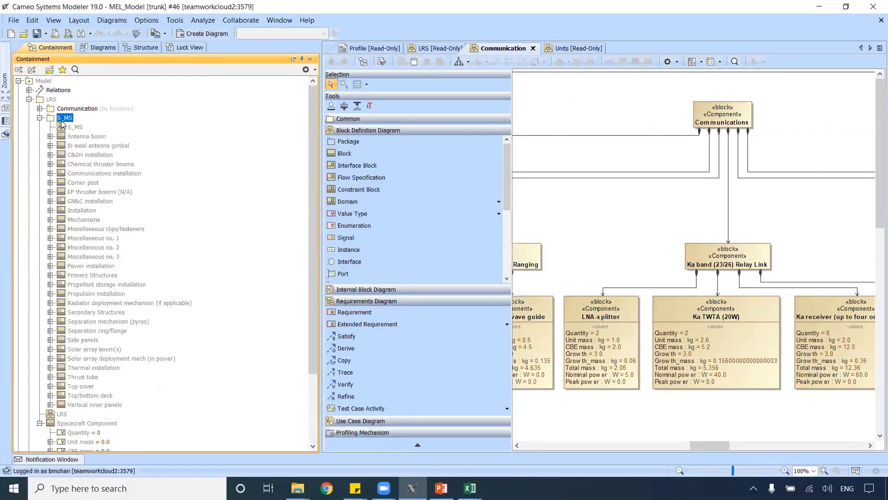
{"action": "right_click", "coordinate": [62, 124]}
{"action": "mouse_move", "coordinate": [166, 129]}
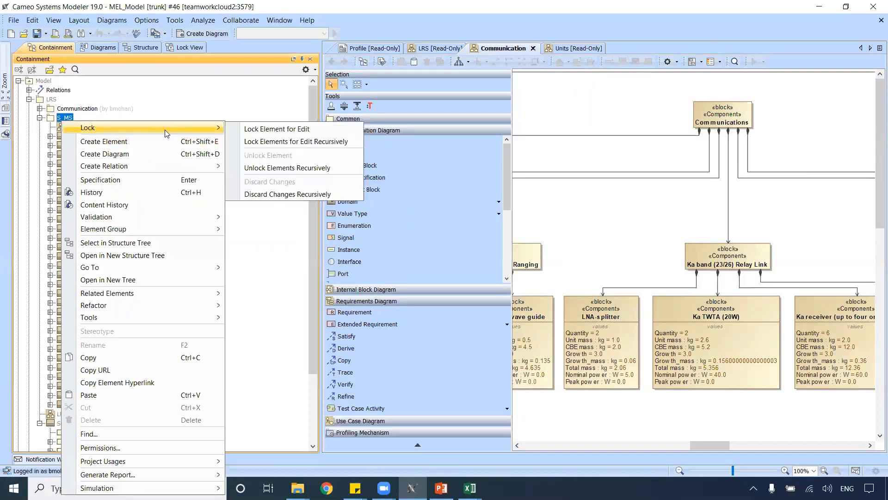
{"action": "left_click", "coordinate": [257, 141]}
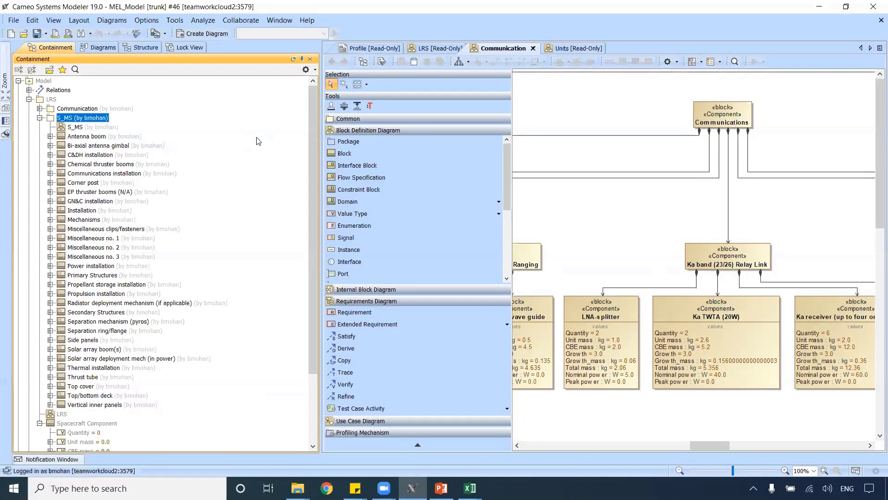
Step: Open the S_MS block definition diagram and narrow the containment tree to enlarge the drawing area
{"action": "left_click", "coordinate": [78, 135]}
{"action": "double_click", "coordinate": [88, 126]}
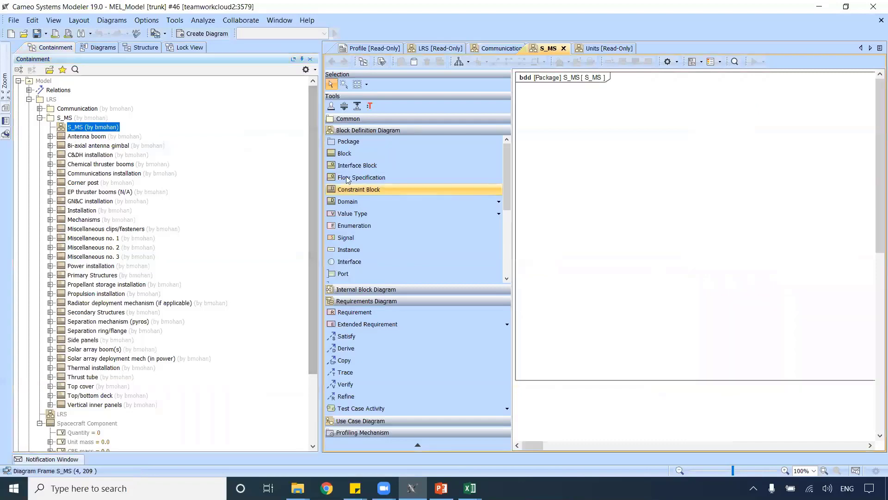
{"action": "left_click_drag", "start_coordinate": [320, 177], "coordinate": [216, 174]}
Step: Place all S_MS blocks from Antenna boom to Vertical inner panels on the diagram and arrange them with an automatic layout
{"action": "left_click", "coordinate": [83, 137]}
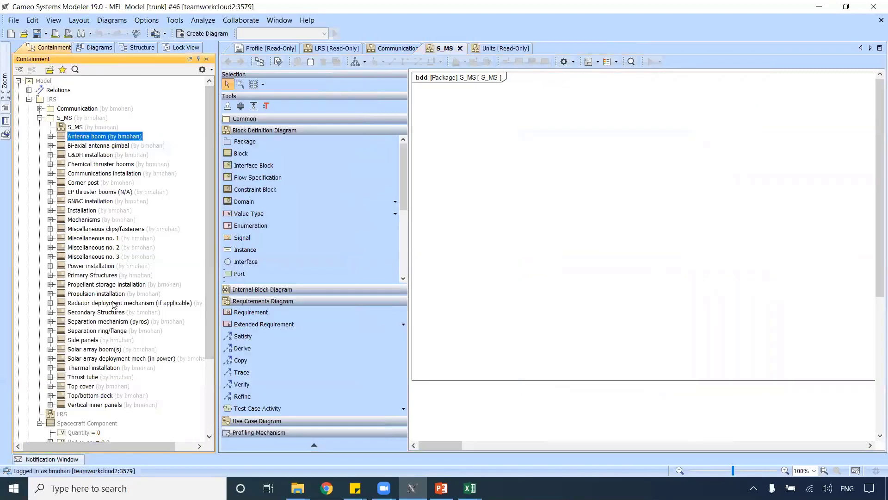
{"action": "left_click", "coordinate": [123, 405], "text": "shift"}
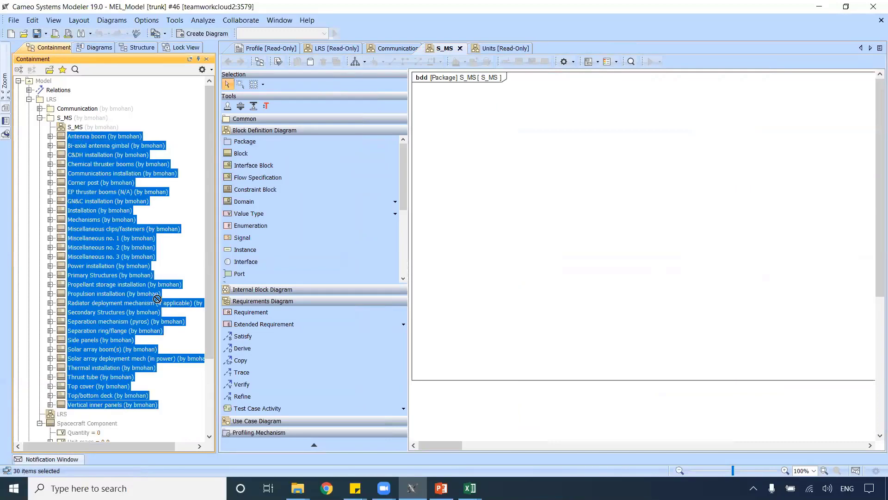
{"action": "right_click", "coordinate": [570, 197]}
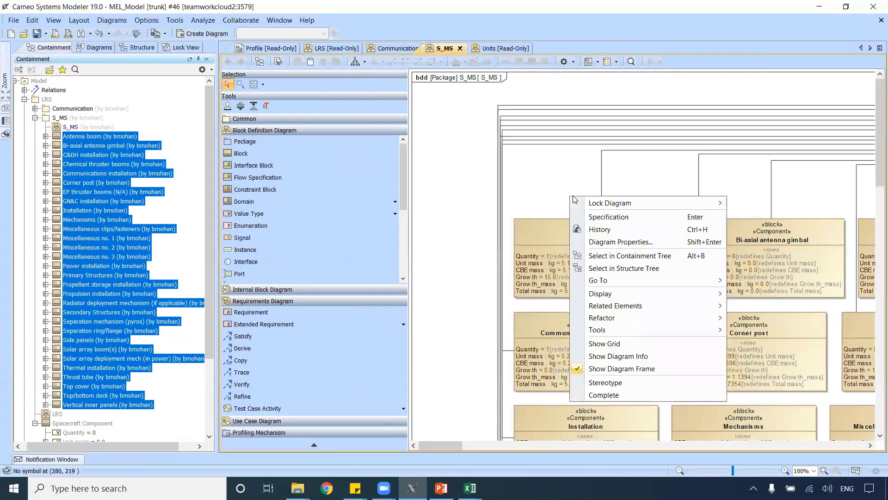
{"action": "left_click", "coordinate": [475, 195]}
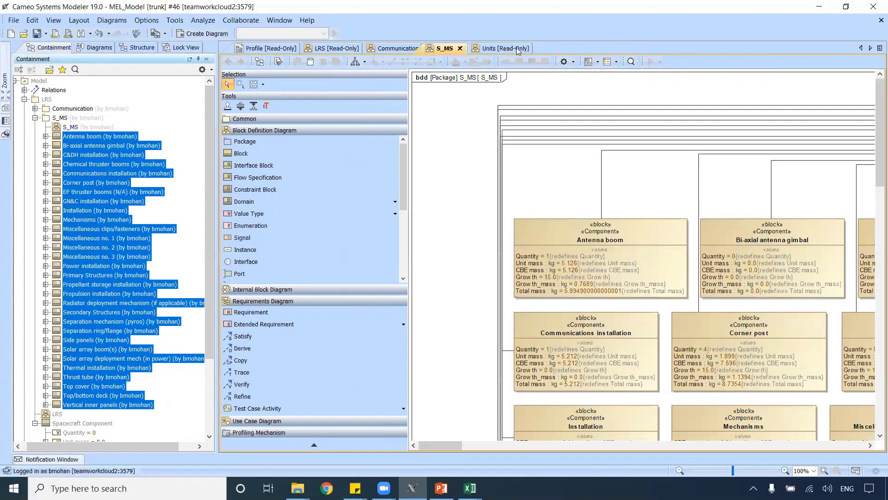
{"action": "left_click", "coordinate": [351, 62]}
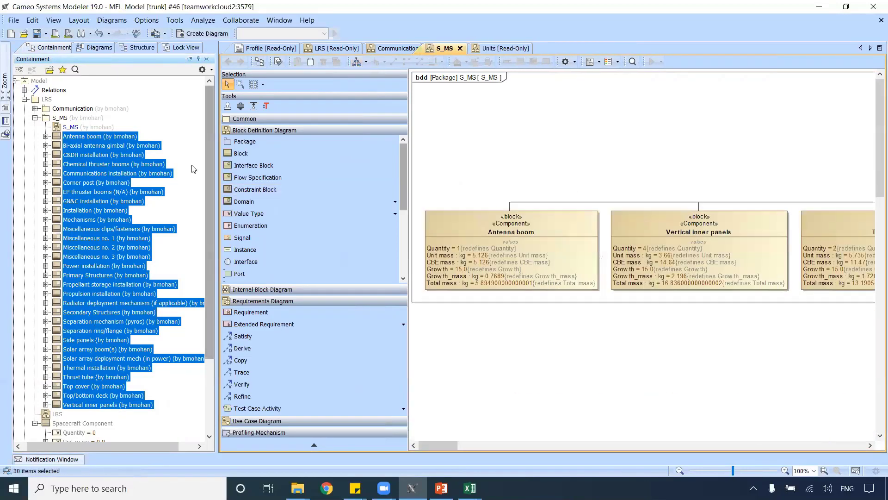
{"action": "left_click_drag", "start_coordinate": [216, 158], "coordinate": [95, 158]}
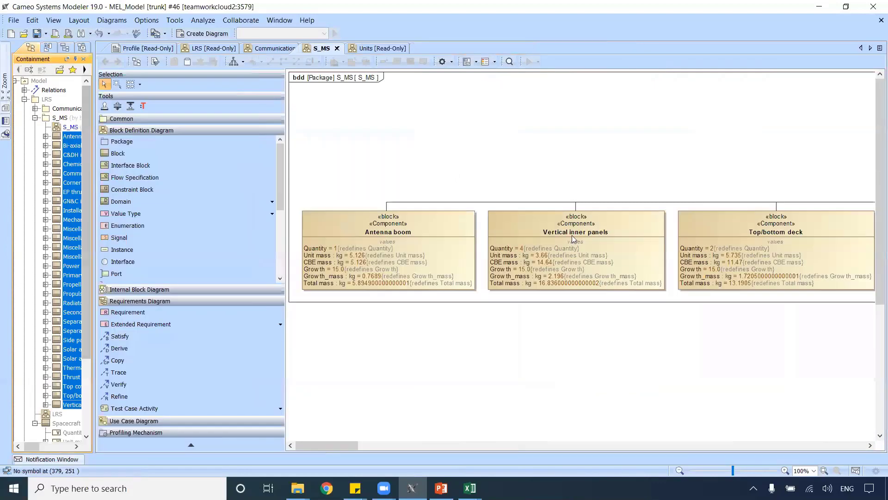
Step: Examine the Spacecraft Component block and its generalization links to the component blocks in the S_MS diagram
{"action": "left_click_drag", "start_coordinate": [346, 449], "coordinate": [590, 426]}
{"action": "left_click", "coordinate": [687, 125]}
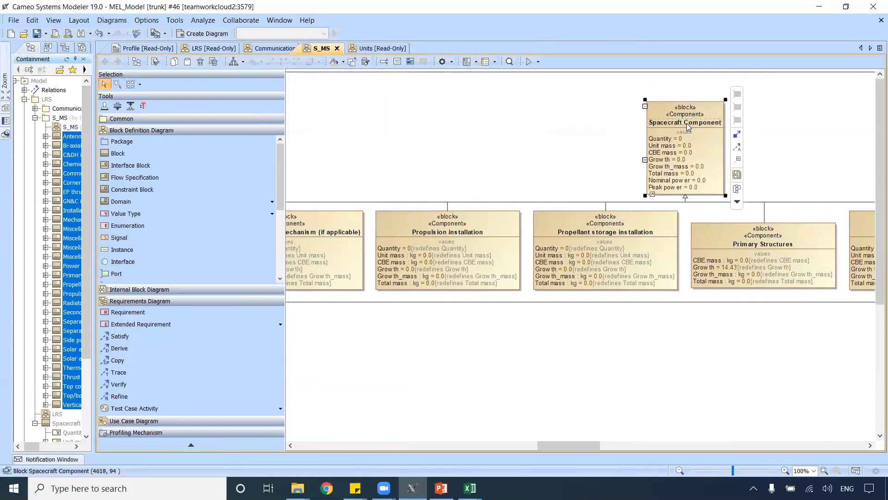
{"action": "left_click", "coordinate": [686, 199]}
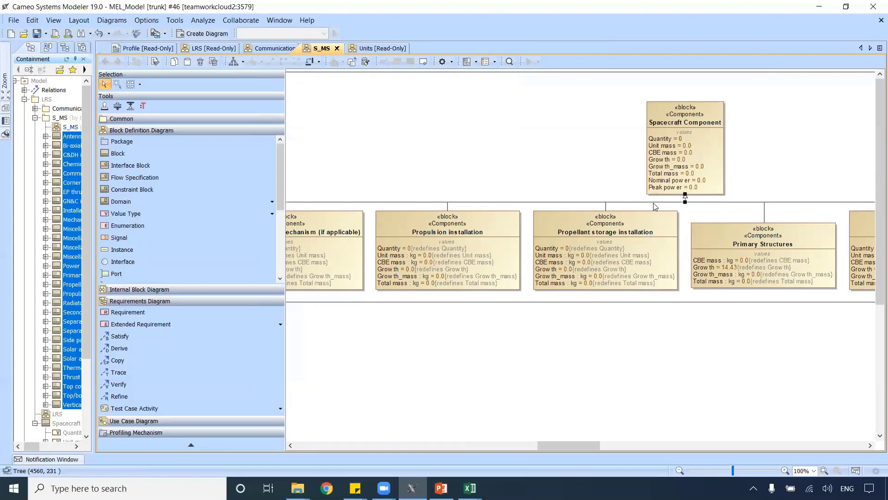
{"action": "left_click", "coordinate": [697, 115]}
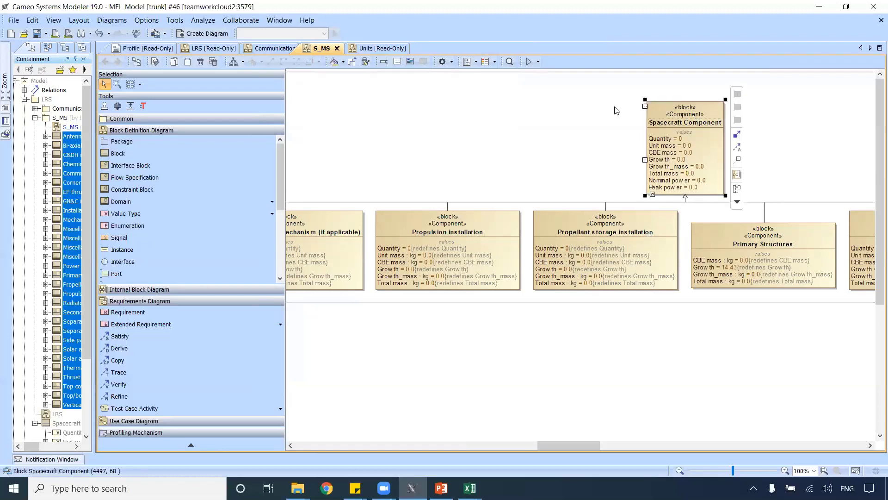
{"action": "left_click_drag", "start_coordinate": [619, 96], "coordinate": [755, 184]}
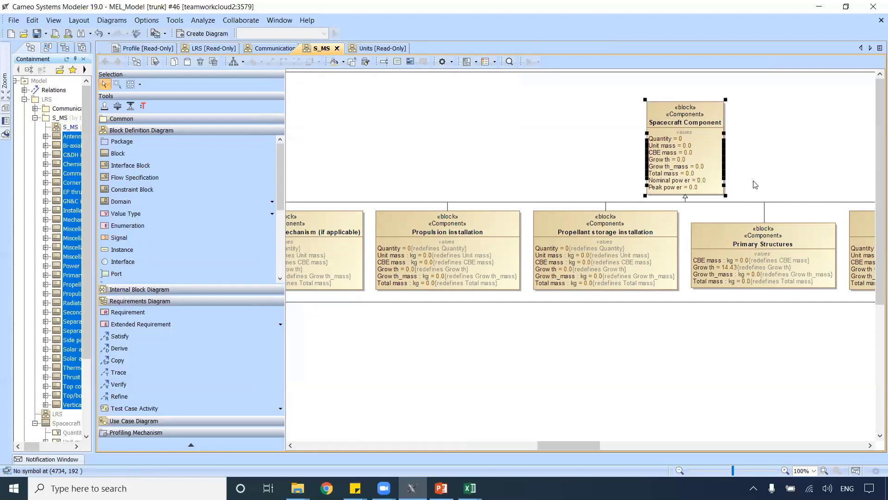
{"action": "left_click", "coordinate": [755, 185]}
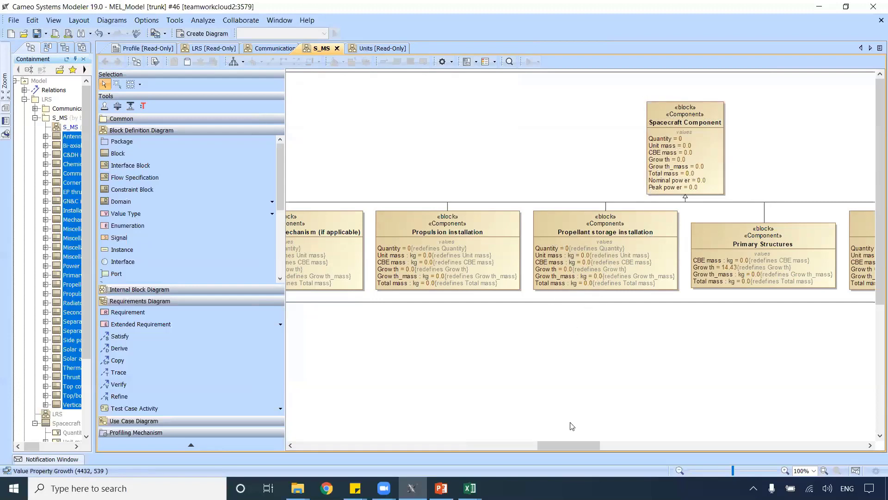
{"action": "mouse_move", "coordinate": [569, 441]}
{"action": "left_mouse_down"}
{"action": "mouse_move", "coordinate": [394, 443]}
{"action": "mouse_move", "coordinate": [597, 443]}
{"action": "mouse_move", "coordinate": [586, 443]}
{"action": "left_mouse_up"}
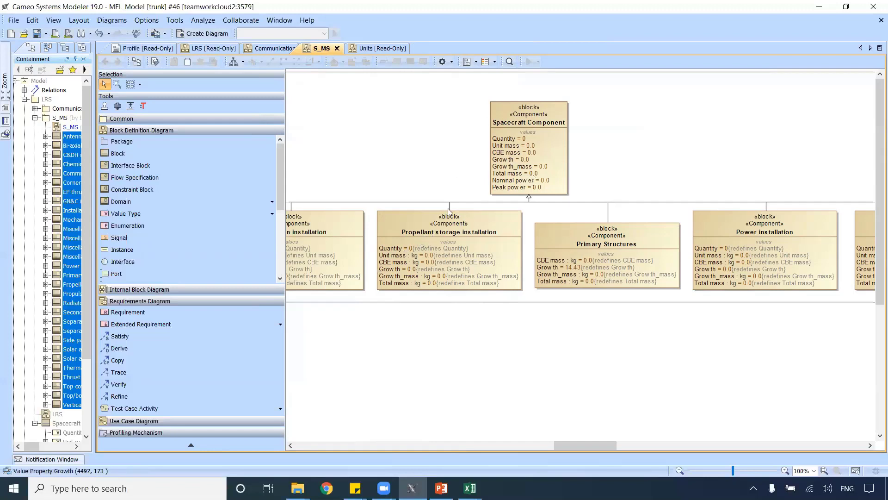
Step: Review the owned and inherited attributes in the specification of the Propellant storage installation block
{"action": "left_click", "coordinate": [410, 223]}
{"action": "double_click", "coordinate": [410, 221]}
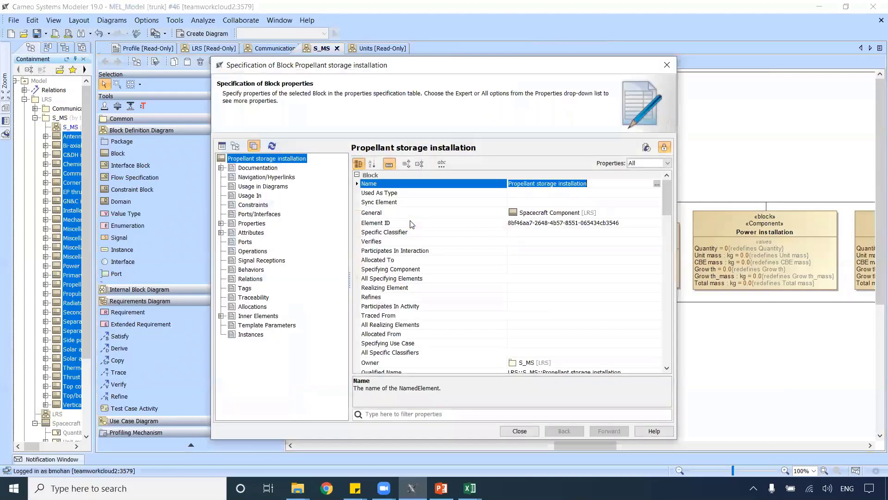
{"action": "left_click", "coordinate": [244, 233]}
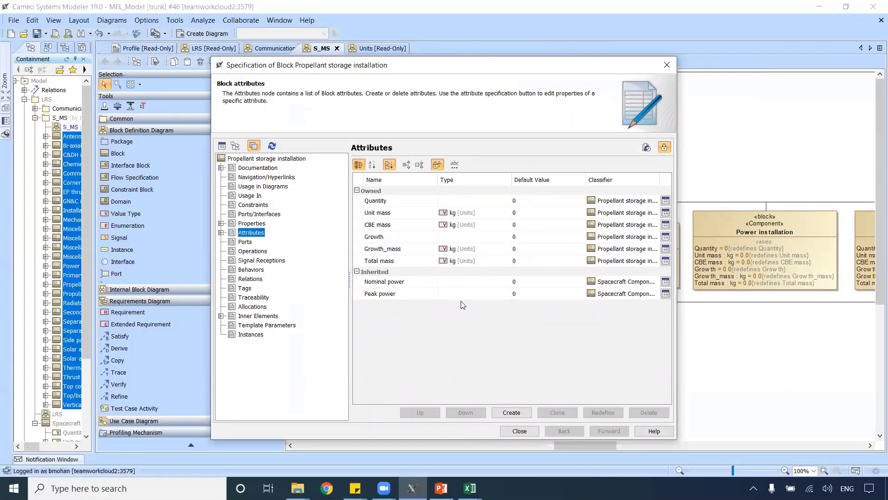
{"action": "left_click", "coordinate": [671, 68]}
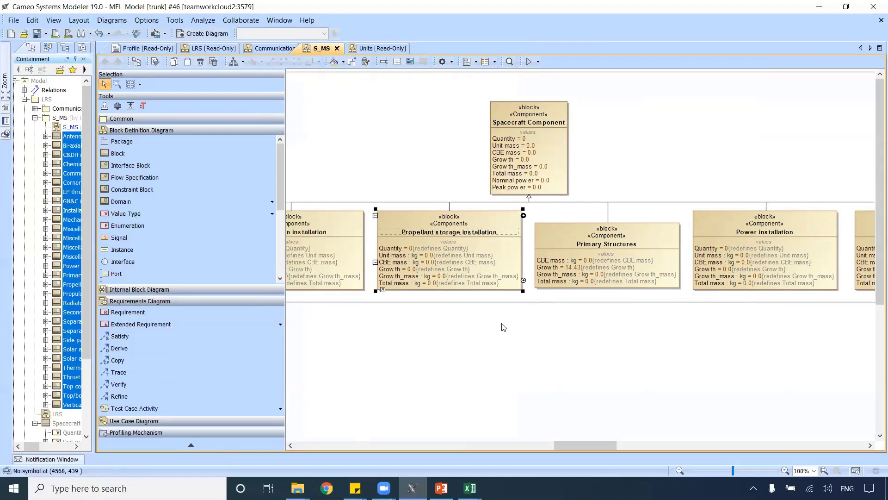
Step: Review the owned and inherited attributes in the specification of the Primary Structures block
{"action": "double_click", "coordinate": [552, 224]}
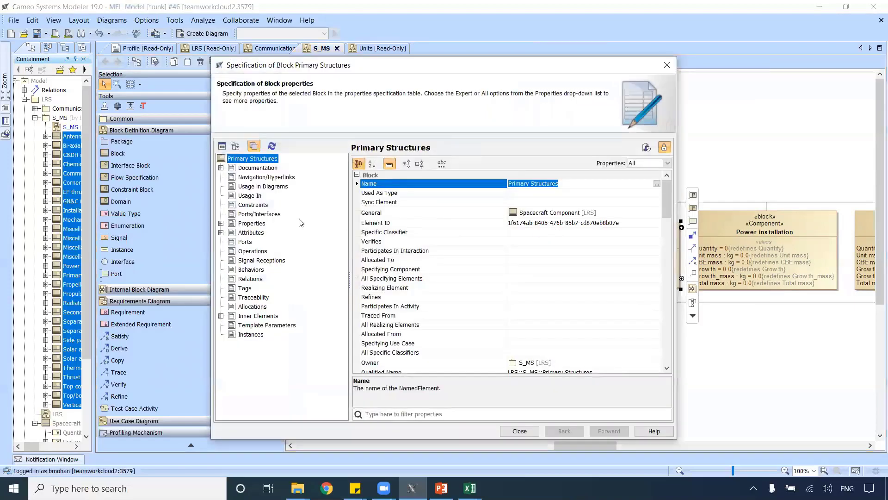
{"action": "left_click", "coordinate": [260, 234]}
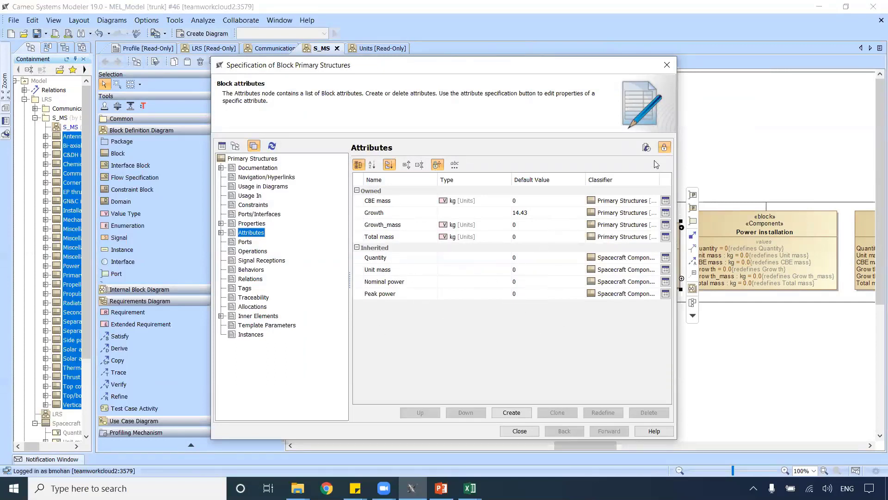
{"action": "left_click", "coordinate": [666, 66]}
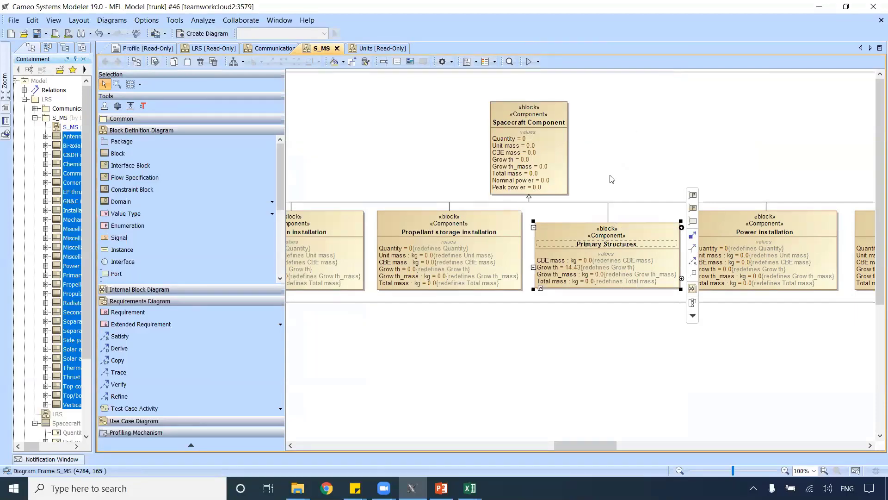
Step: Open the specification of the Quantity value property in the Side panels block
{"action": "left_click_drag", "start_coordinate": [576, 445], "coordinate": [457, 445]}
{"action": "left_click", "coordinate": [443, 250]}
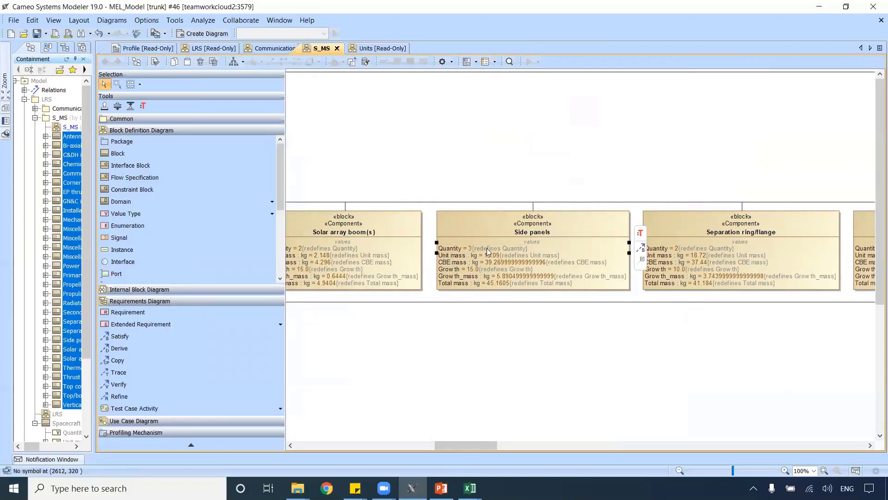
{"action": "left_click", "coordinate": [524, 226]}
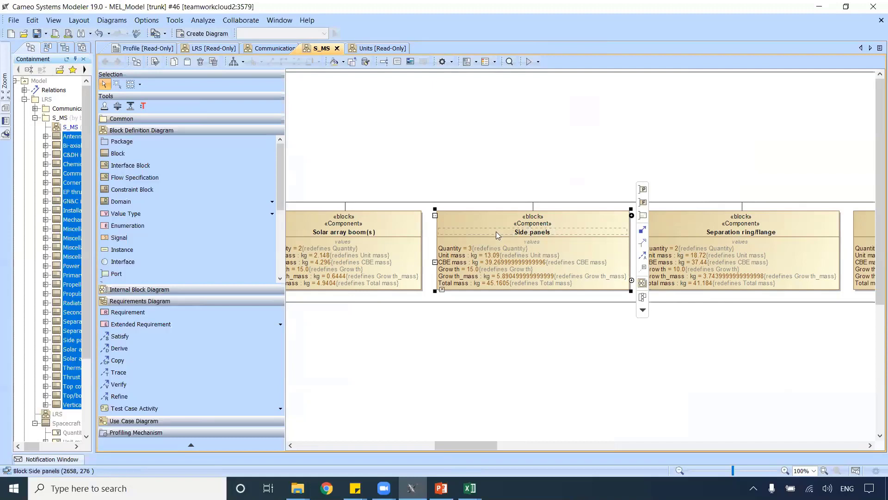
{"action": "left_click", "coordinate": [452, 250]}
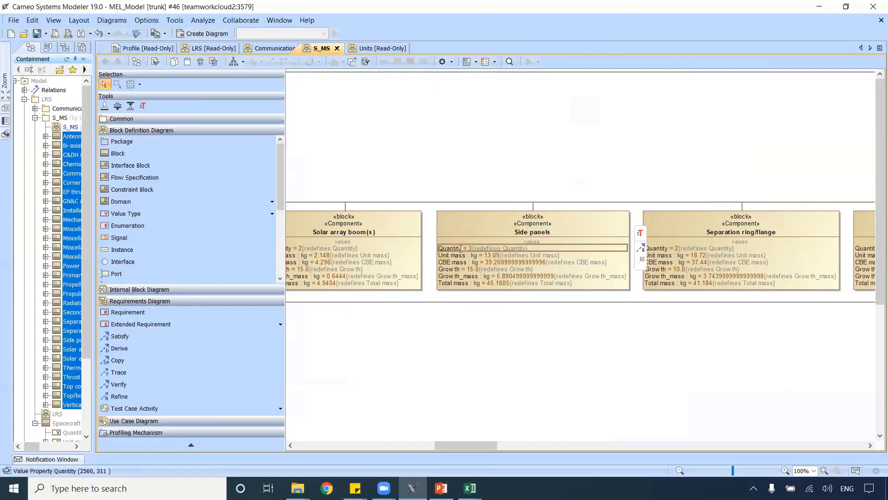
{"action": "left_click", "coordinate": [489, 243]}
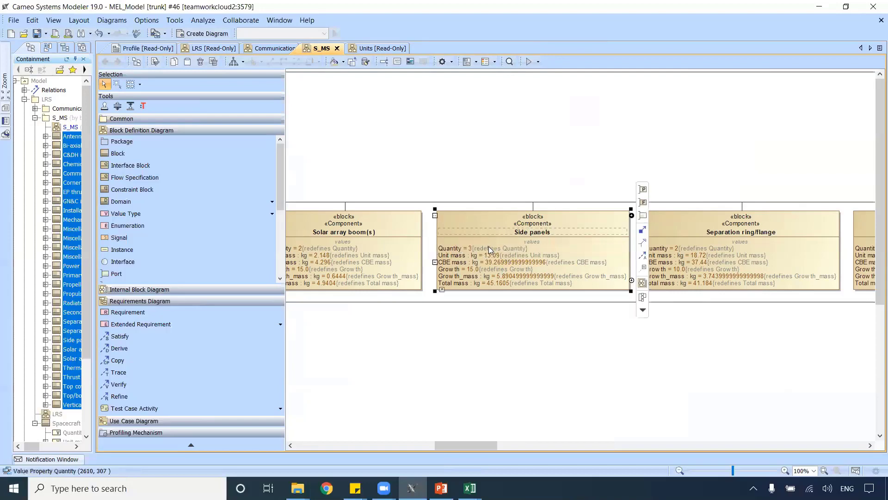
{"action": "right_click", "coordinate": [490, 246]}
{"action": "left_click", "coordinate": [544, 238]}
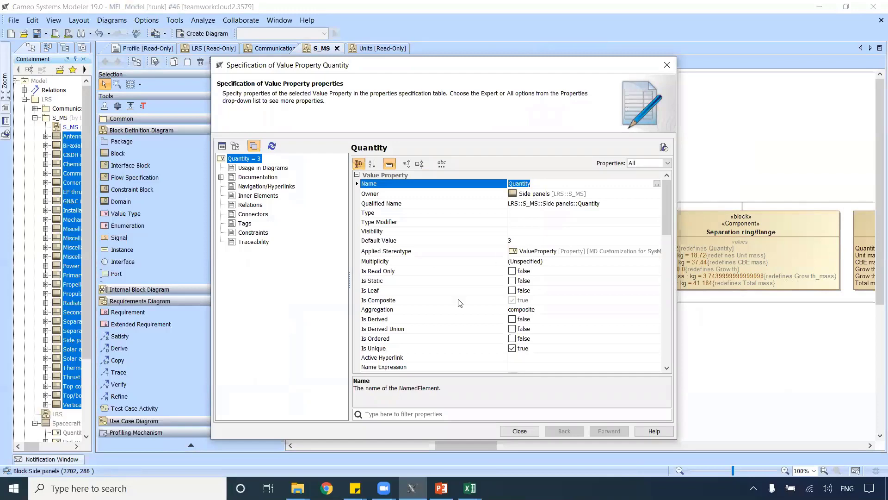
Step: Check the Redefined Property and Default Value of the Side panels Quantity property, and close its specification
{"action": "scroll", "coordinate": [459, 303], "scroll_direction": "down", "scroll_amount": 6}
{"action": "scroll", "coordinate": [459, 303], "scroll_direction": "down", "scroll_amount": 1}
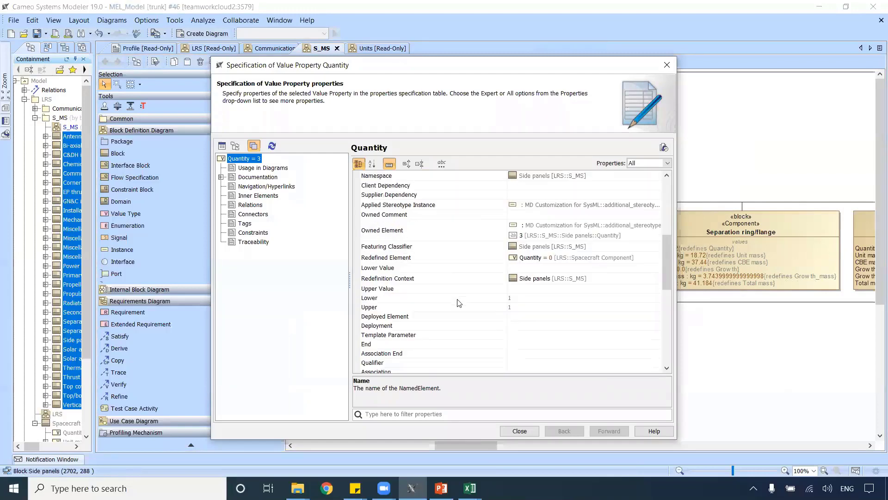
{"action": "scroll", "coordinate": [417, 246], "scroll_direction": "down", "scroll_amount": 6}
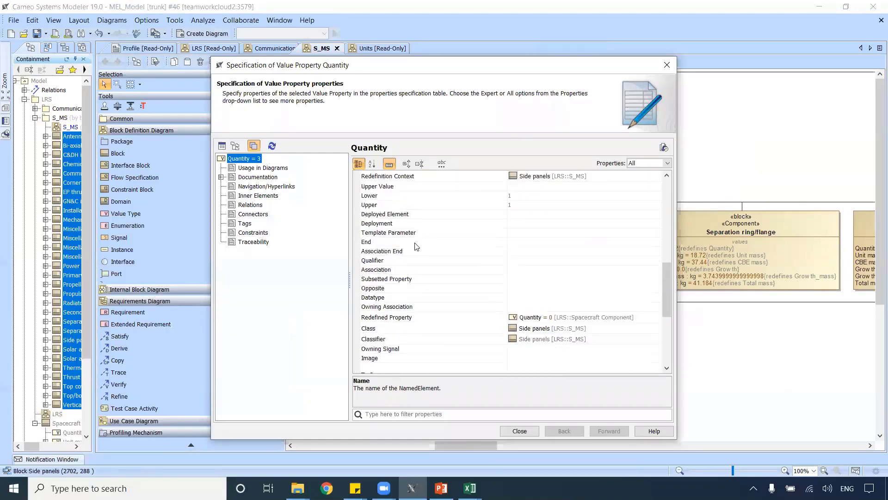
{"action": "left_click", "coordinate": [417, 236]}
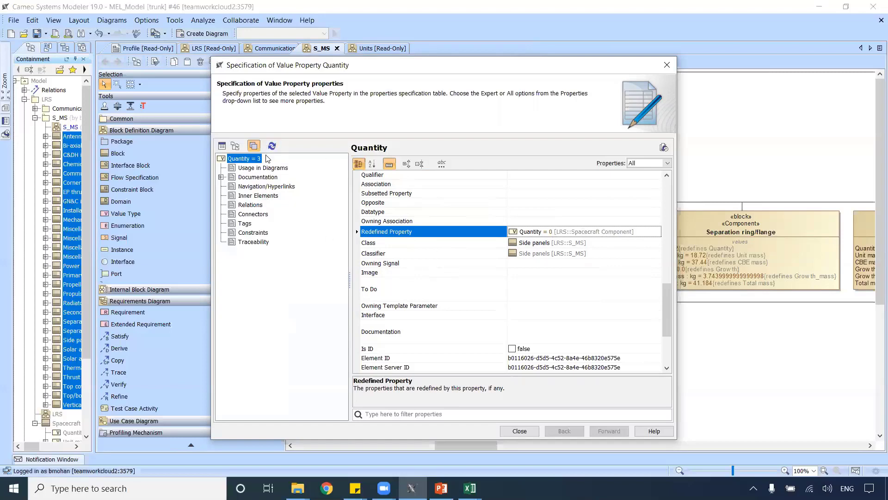
{"action": "scroll", "coordinate": [394, 213], "scroll_direction": "up", "scroll_amount": 8}
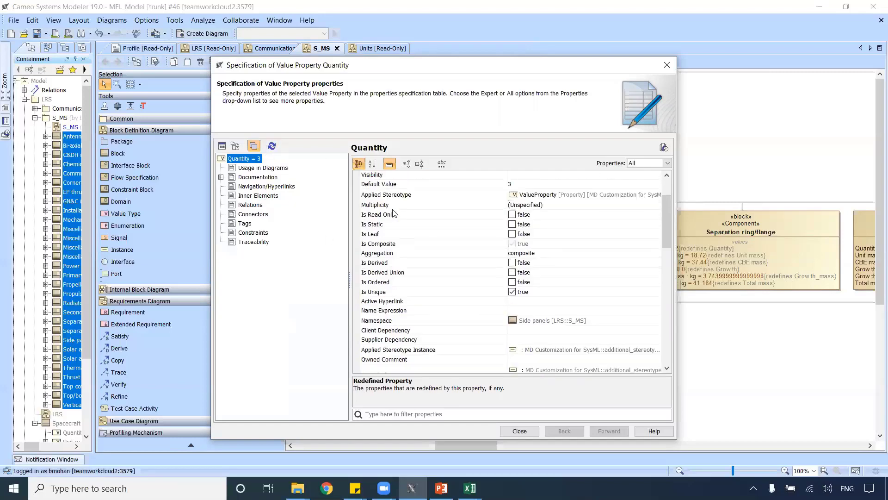
{"action": "left_click", "coordinate": [398, 184]}
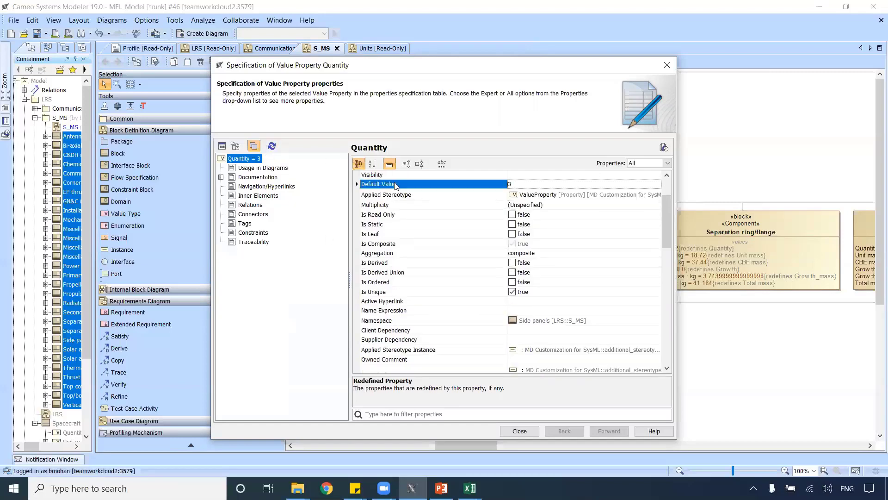
{"action": "left_click", "coordinate": [667, 65]}
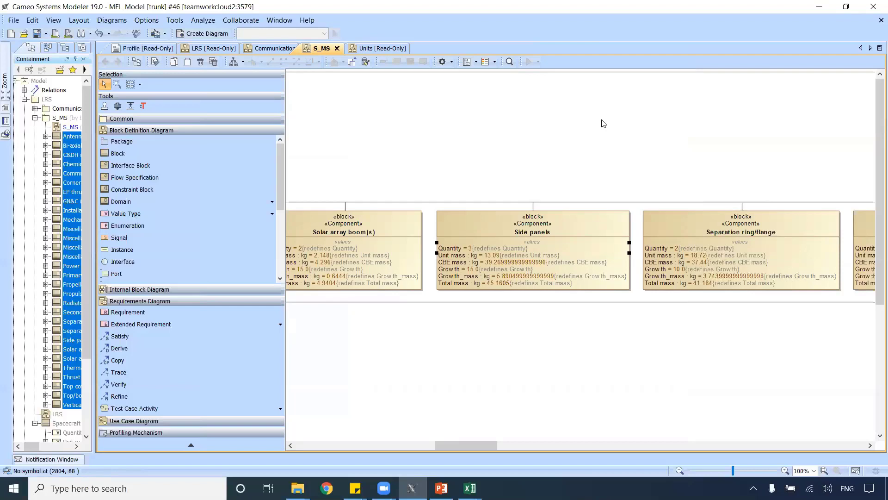
{"action": "left_click", "coordinate": [624, 206]}
Step: Switch to the MapleMBSE_June_10_2020 presentation in PowerPoint and start the slide show from the MEL with MapleMBSE slide
{"action": "mouse_move", "coordinate": [472, 485]}
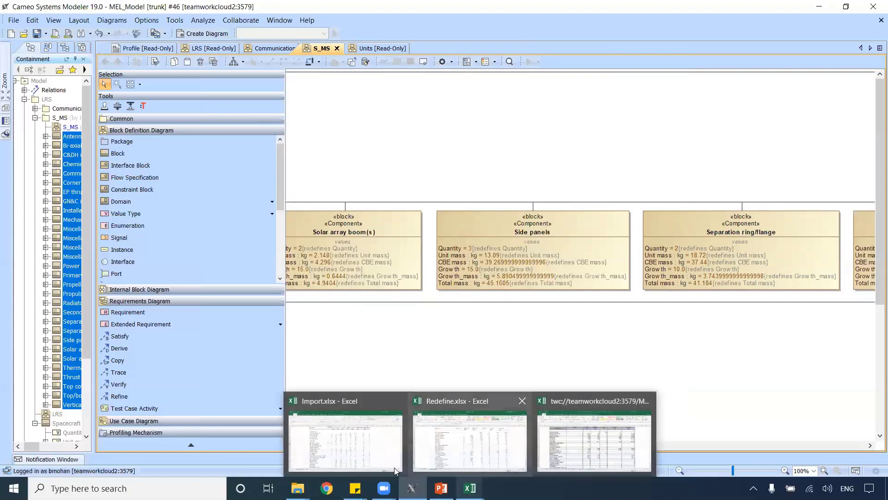
{"action": "left_click", "coordinate": [441, 488]}
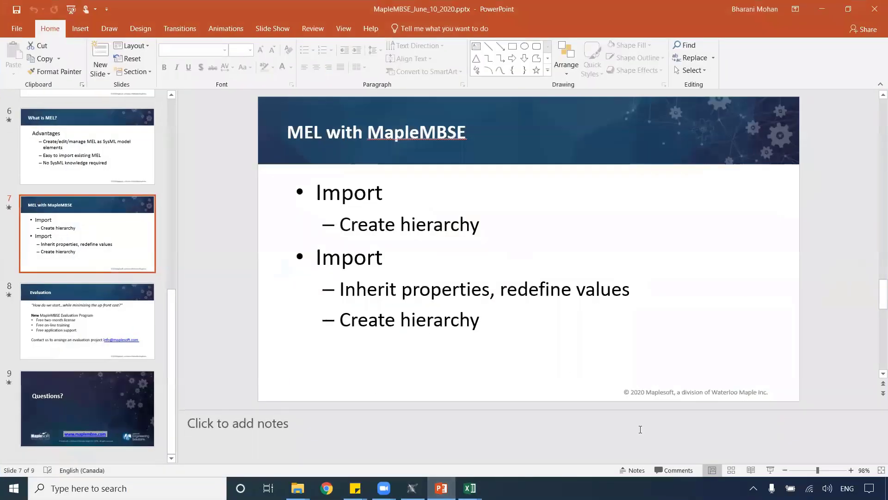
{"action": "left_click", "coordinate": [770, 470]}
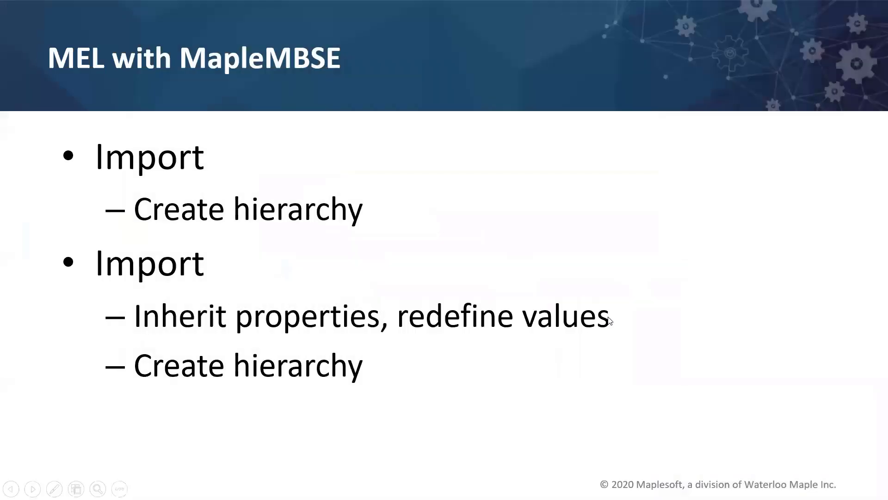
Step: Advance the slide show through all points of the Evaluation slide to the Questions slide
{"action": "left_click", "coordinate": [609, 320]}
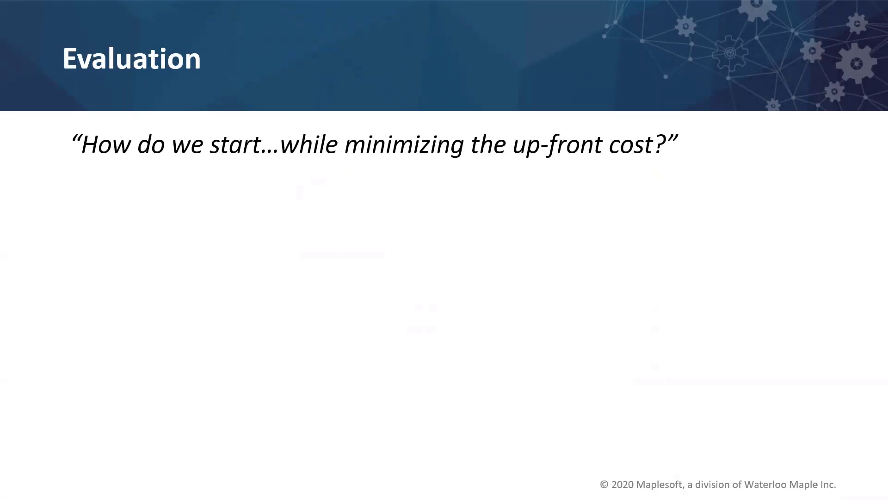
{"action": "key", "text": "Right"}
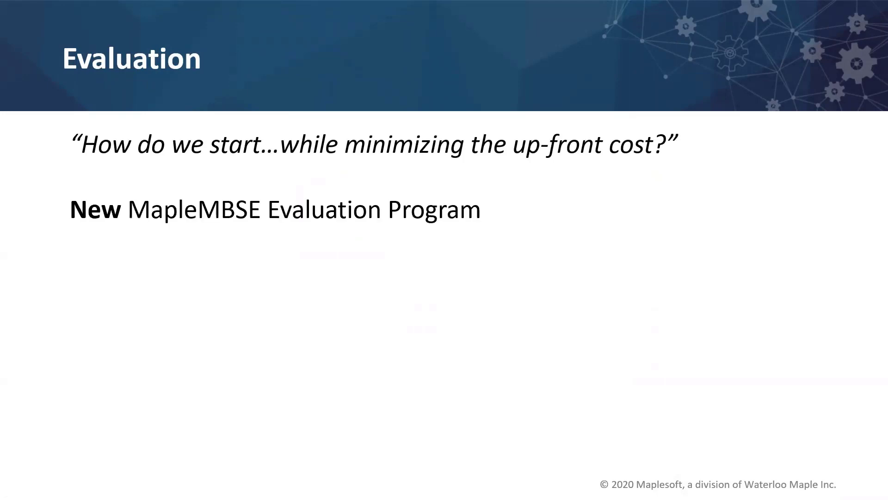
{"action": "key", "text": "Right"}
{"action": "key", "text": "Right"}
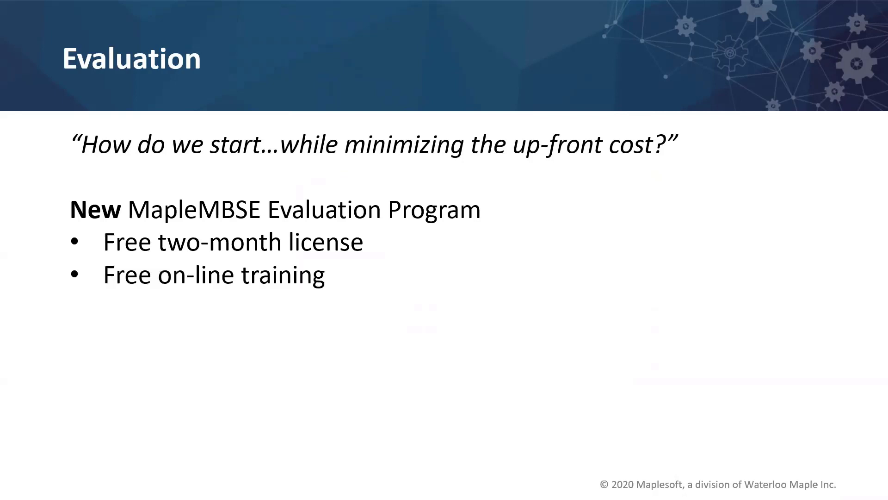
{"action": "key", "text": "Right"}
{"action": "key", "text": "Right"}
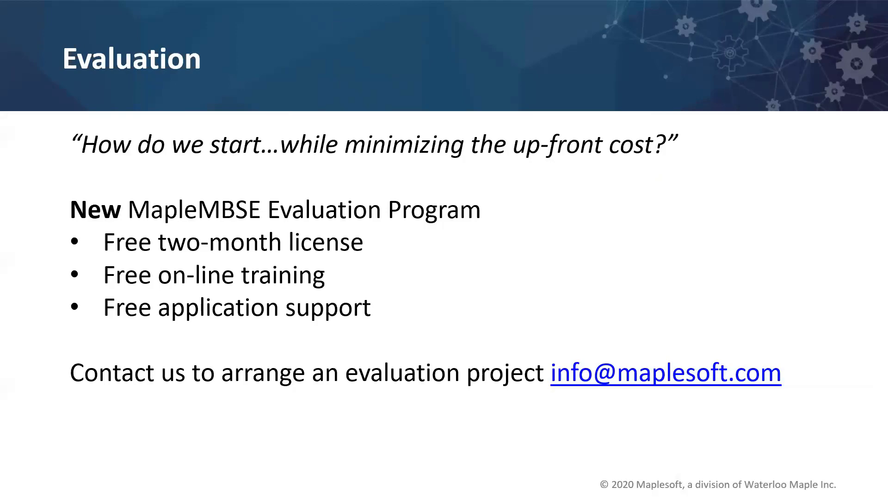
{"action": "key", "text": "Right"}
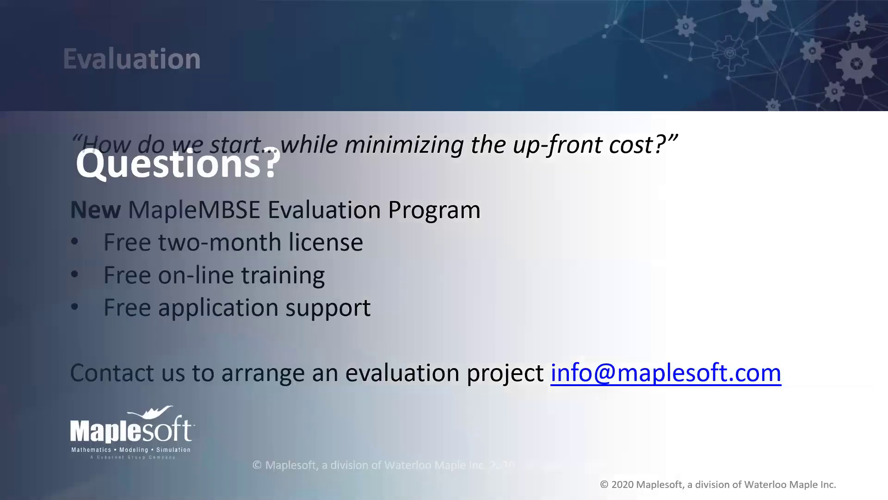